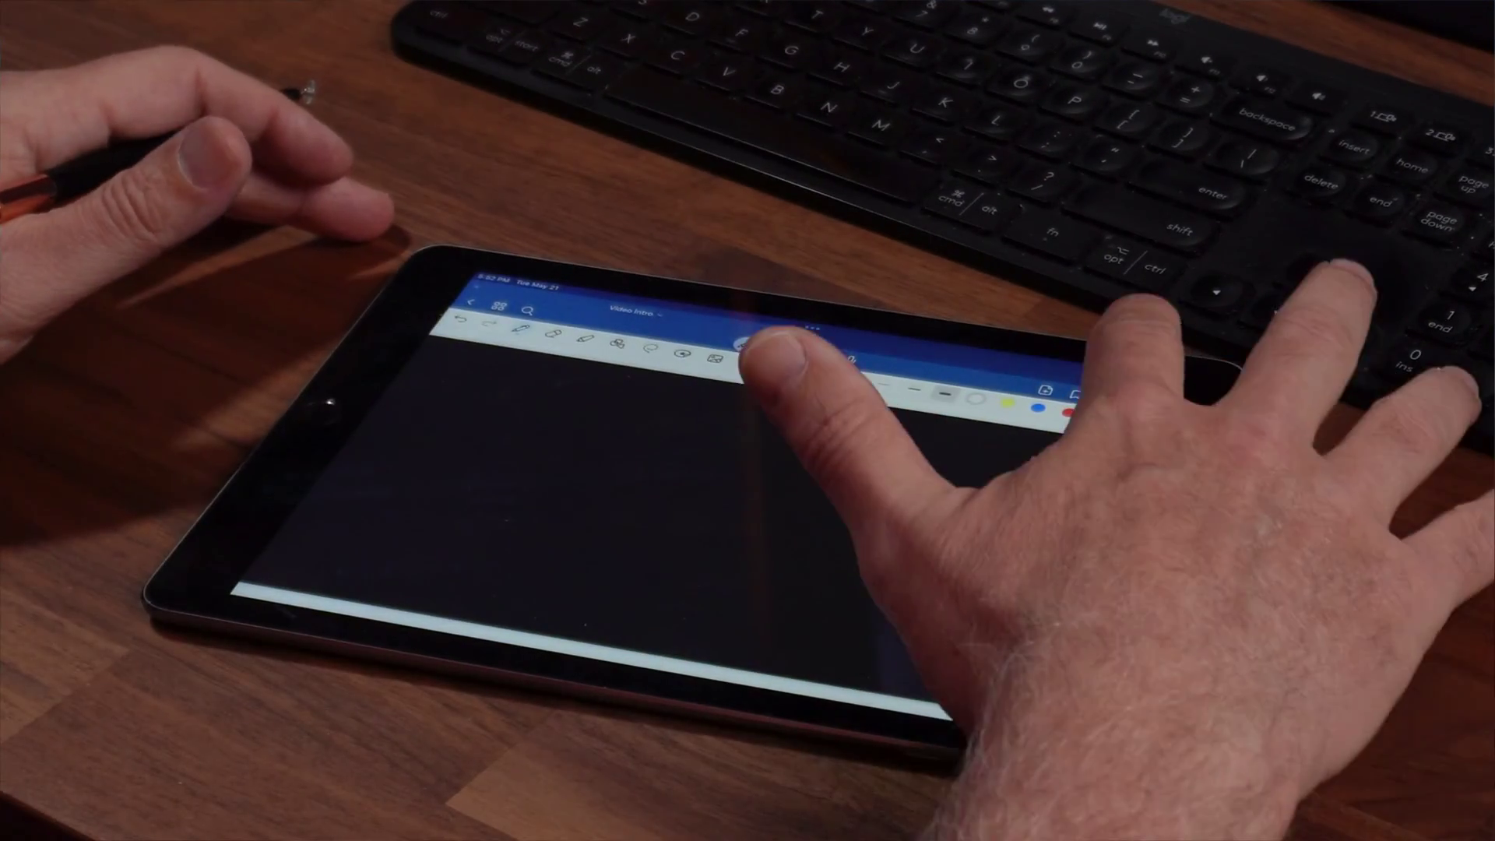
Start an iPad screen recording from Control Center before drawing in GoodNotes.
drag(1125, 380, 1106, 545)
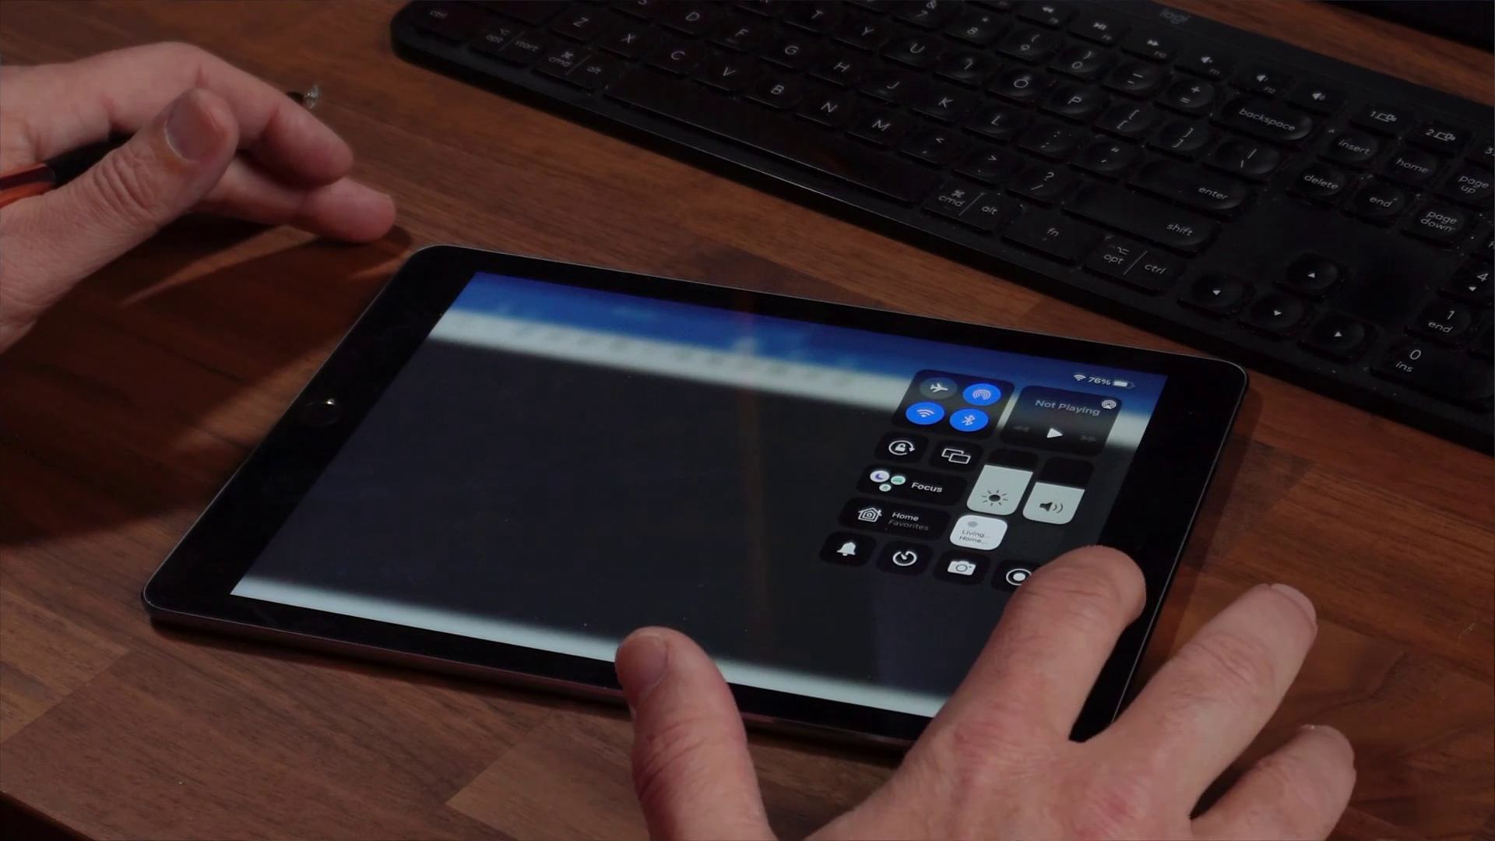
click(1018, 576)
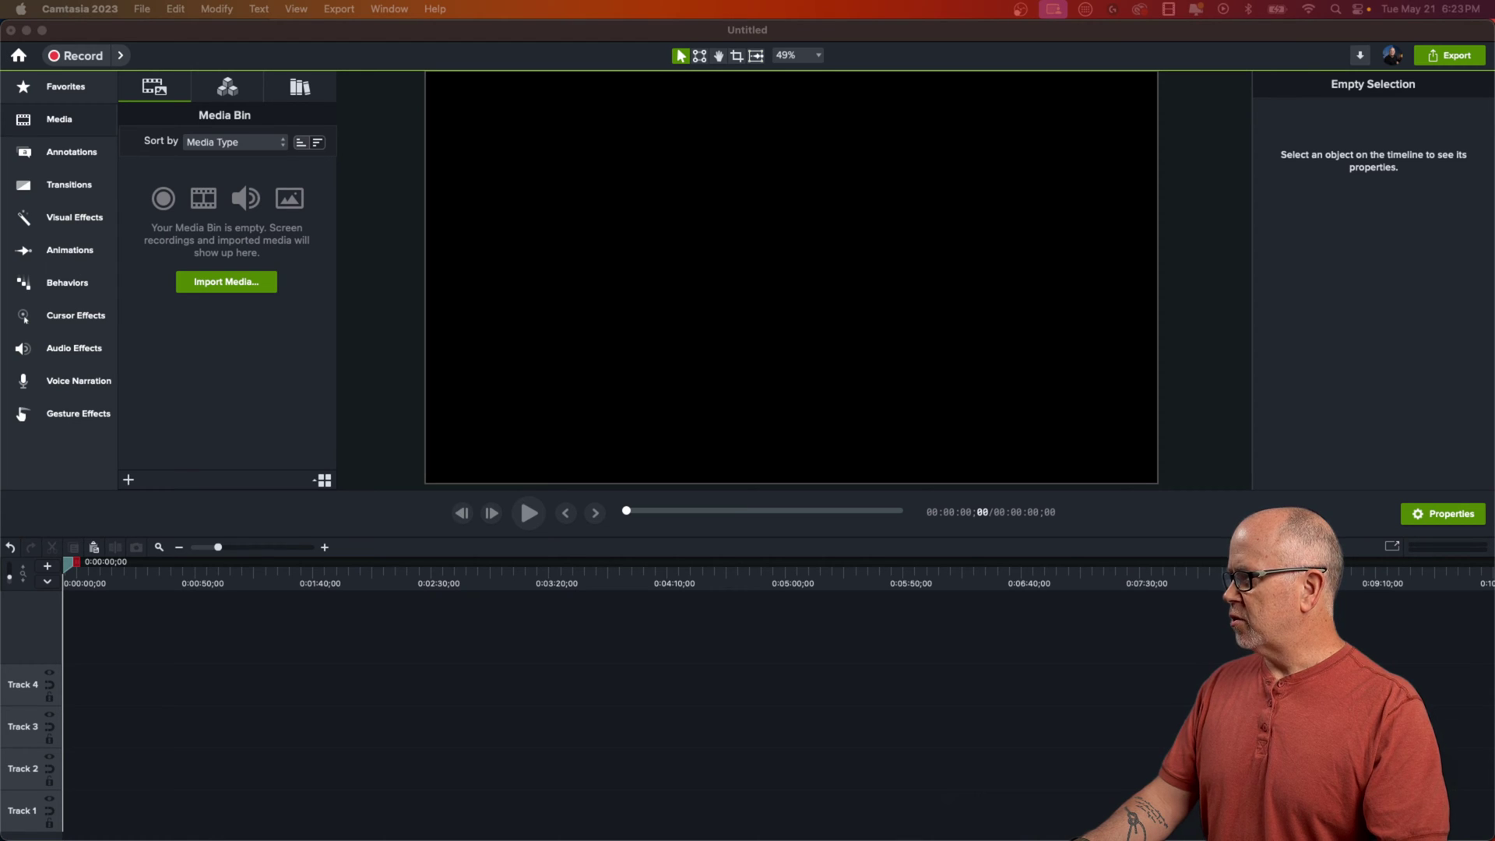
Import the draw2-BODY_PROCESSED audio, ipad-recording.MP4 and C0510 clips into the Media Bin.
drag(0, 324, 202, 370)
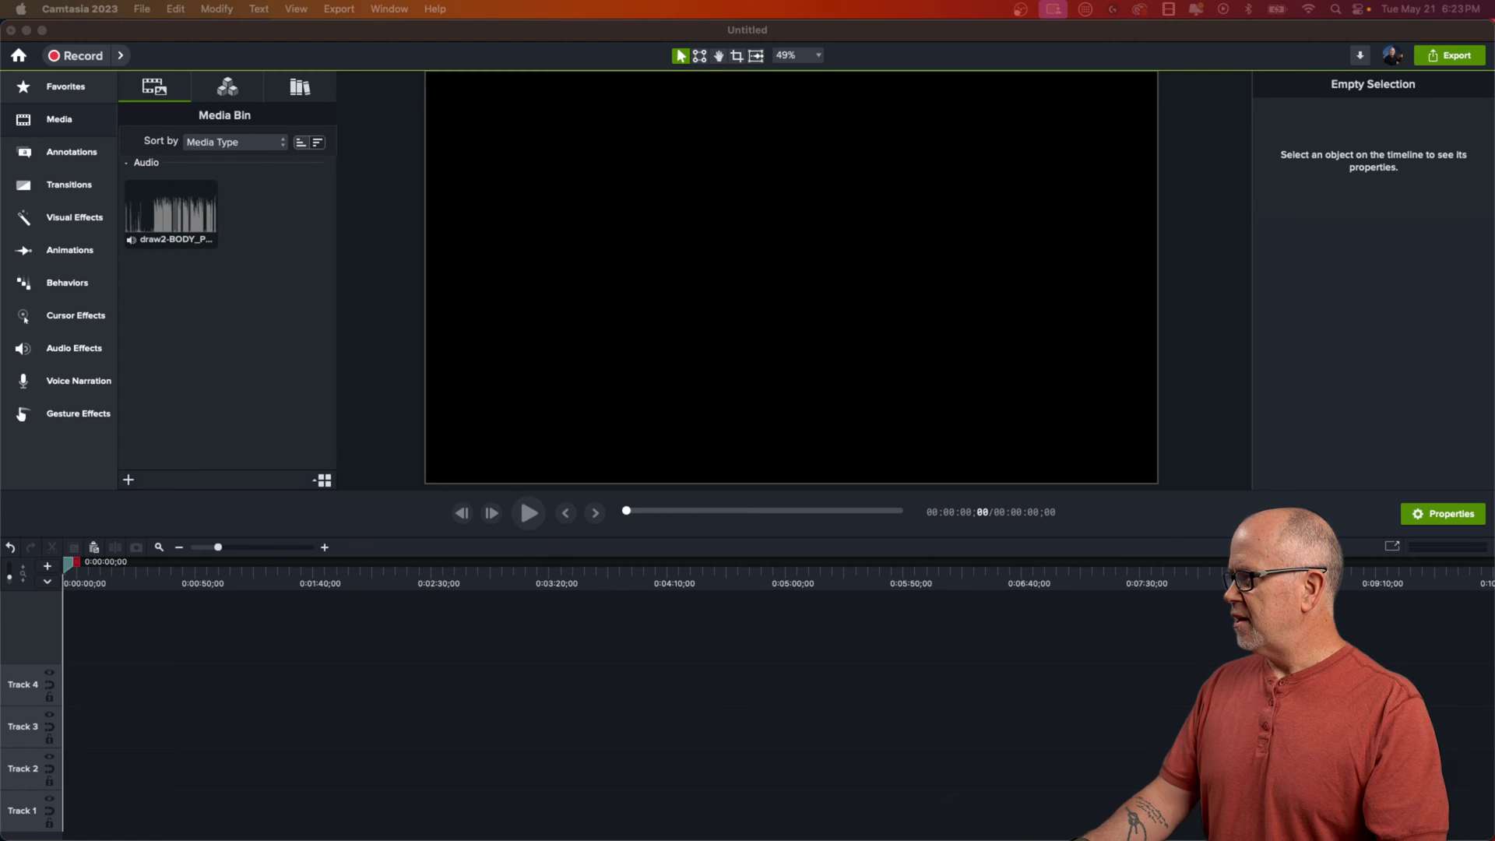
drag(39, 17, 237, 322)
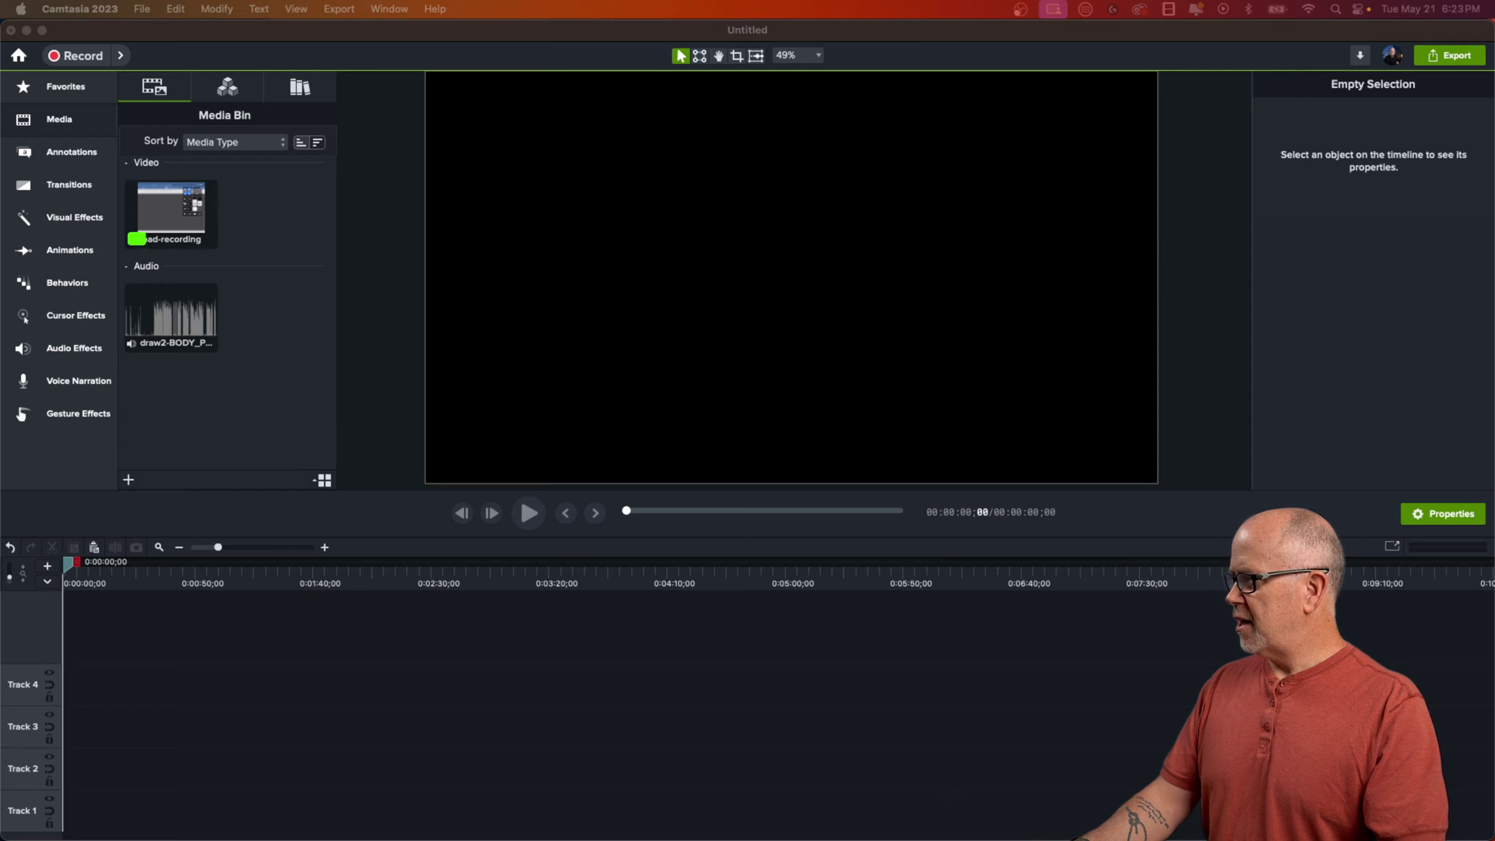
drag(270, 387, 288, 386)
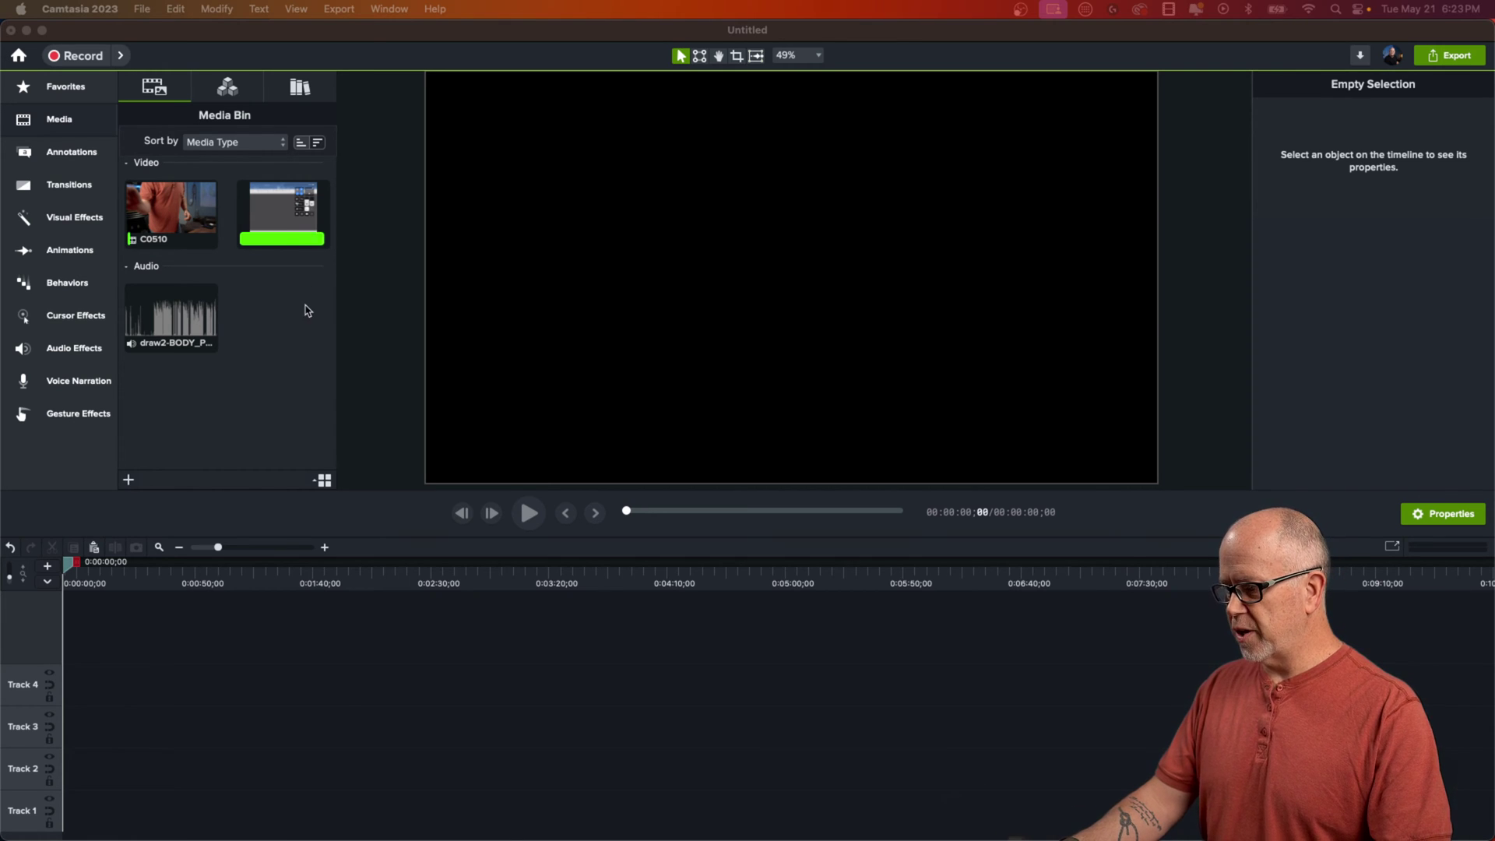
Place the narration on Track 1, C0510 on Track 2, and ipad-recording on Track 3 near 6:40.
click(173, 328)
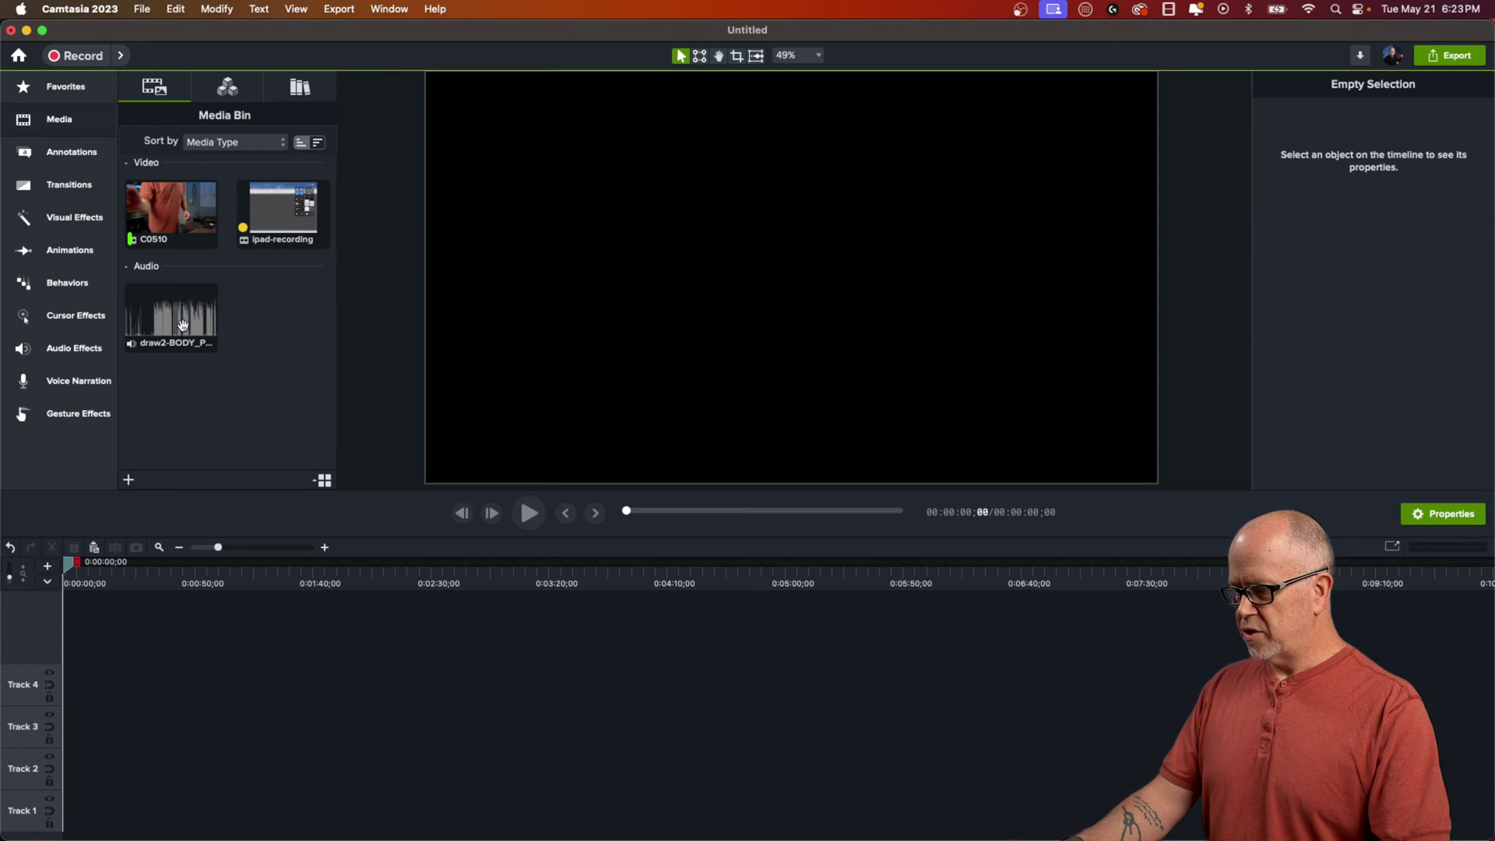
drag(182, 325, 60, 811)
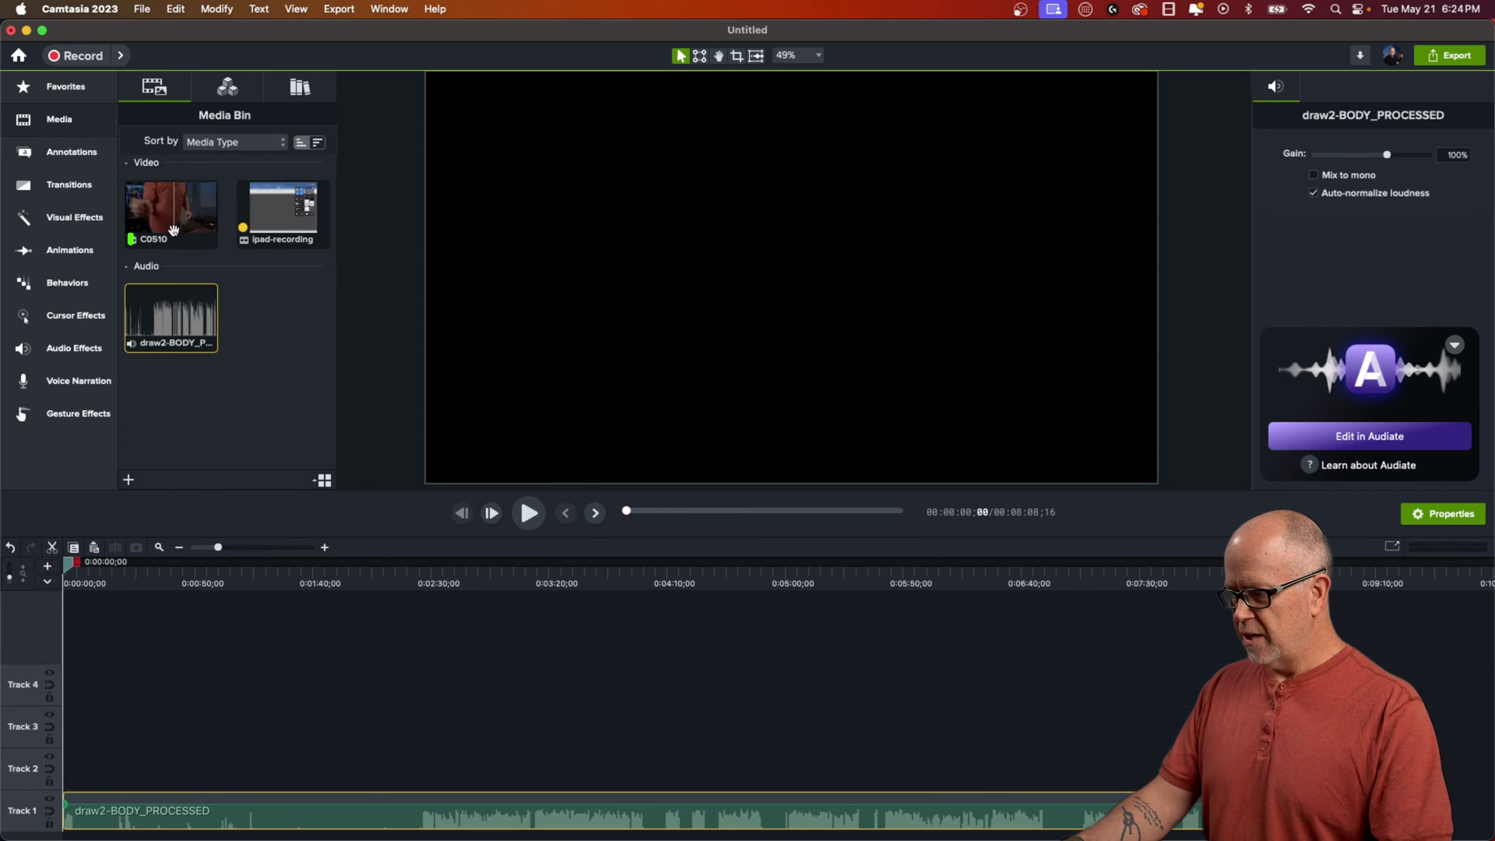
mouse_move(171, 211)
mouse_down()
mouse_move(210, 718)
mouse_move(130, 754)
mouse_up()
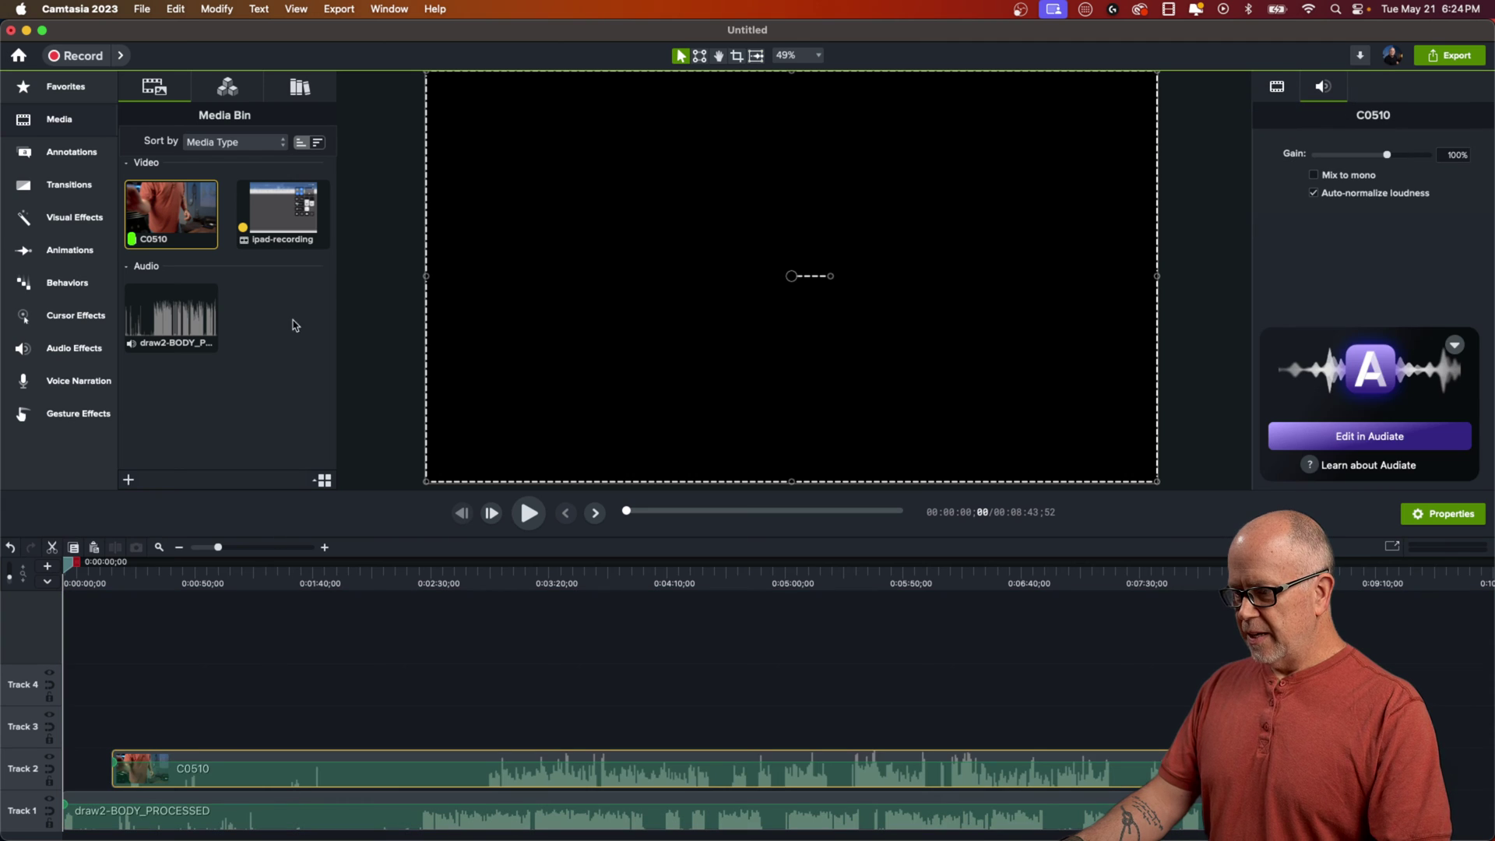
mouse_move(282, 210)
mouse_down()
mouse_move(268, 261)
mouse_move(411, 711)
mouse_up()
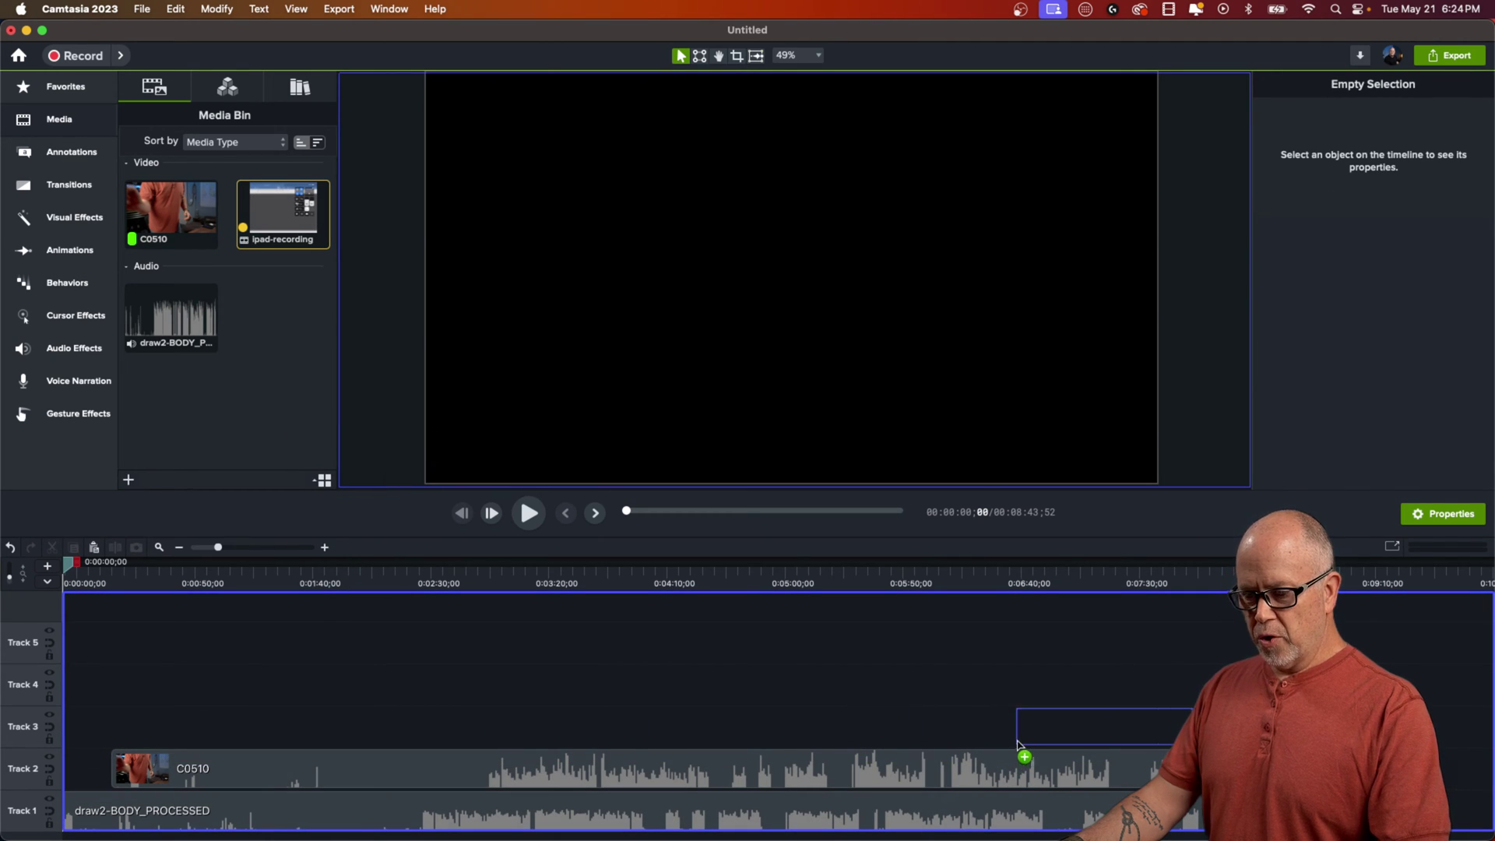
drag(1008, 746, 1008, 746)
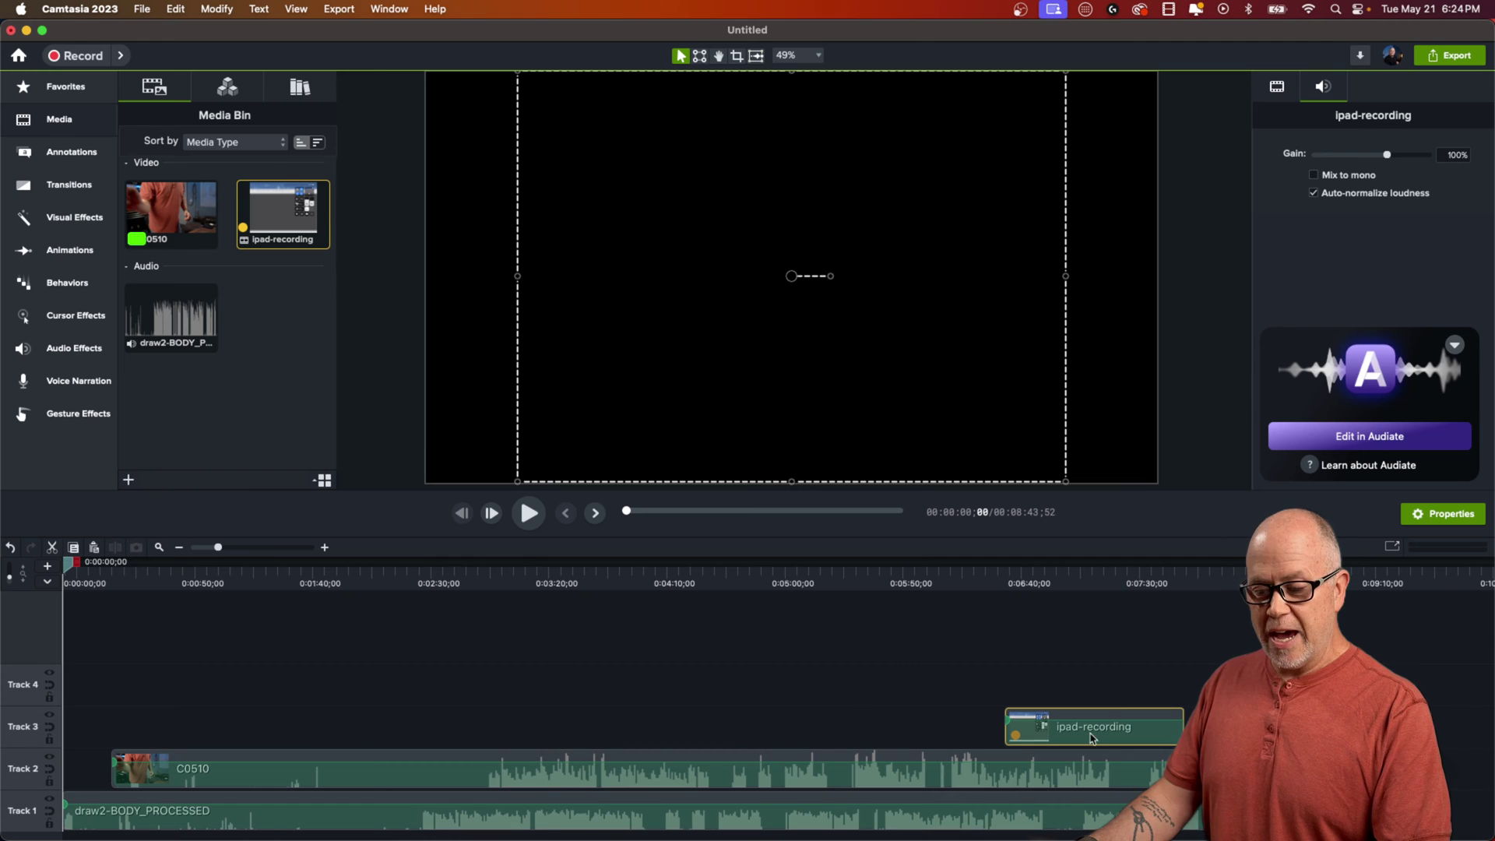
Shift the narration audio later and play back around 0:04:43 to check sync.
click(830, 583)
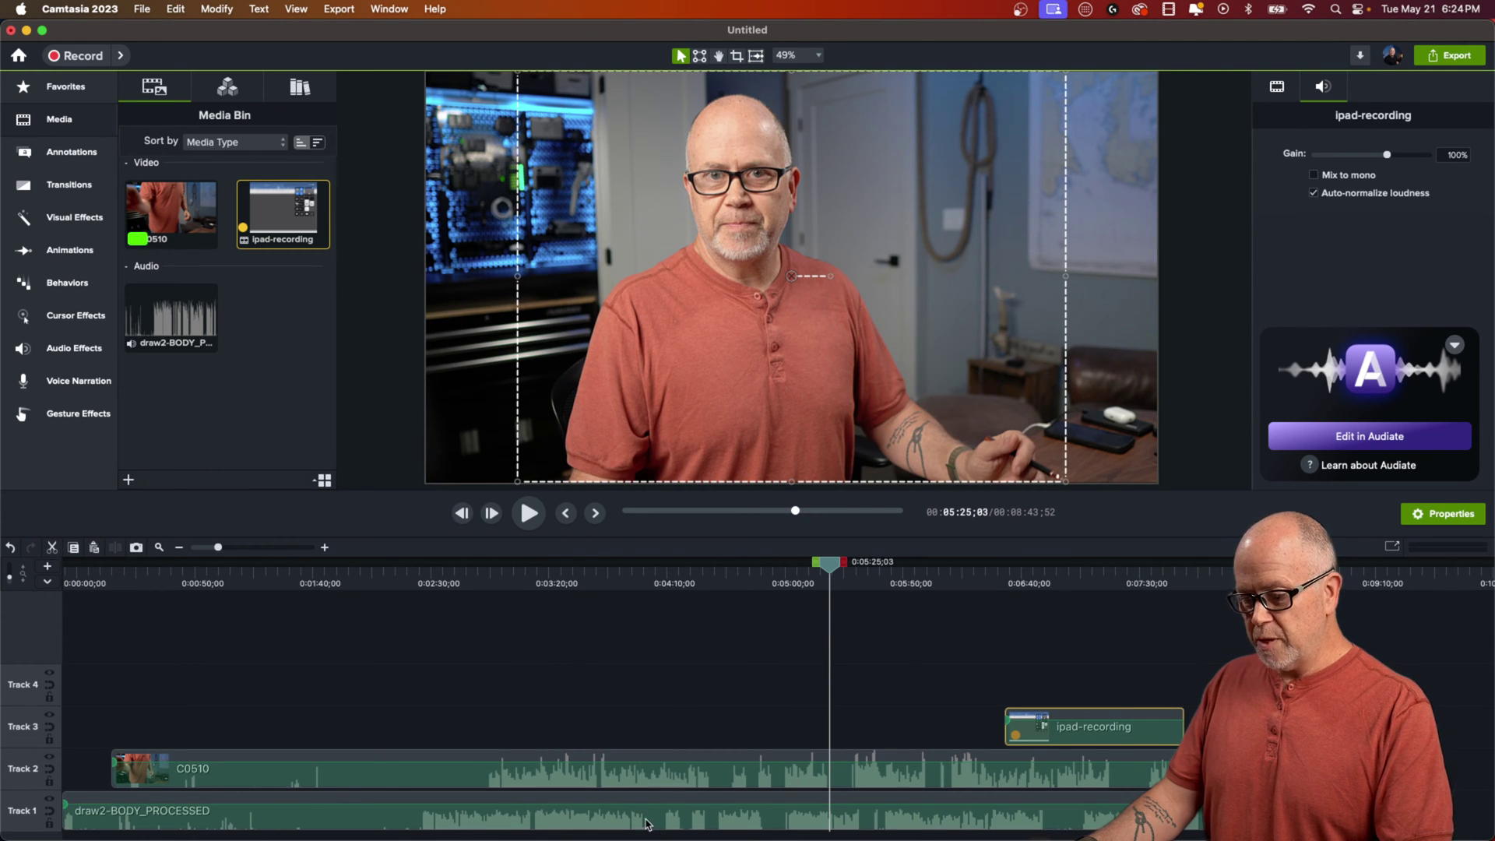
drag(645, 824, 717, 819)
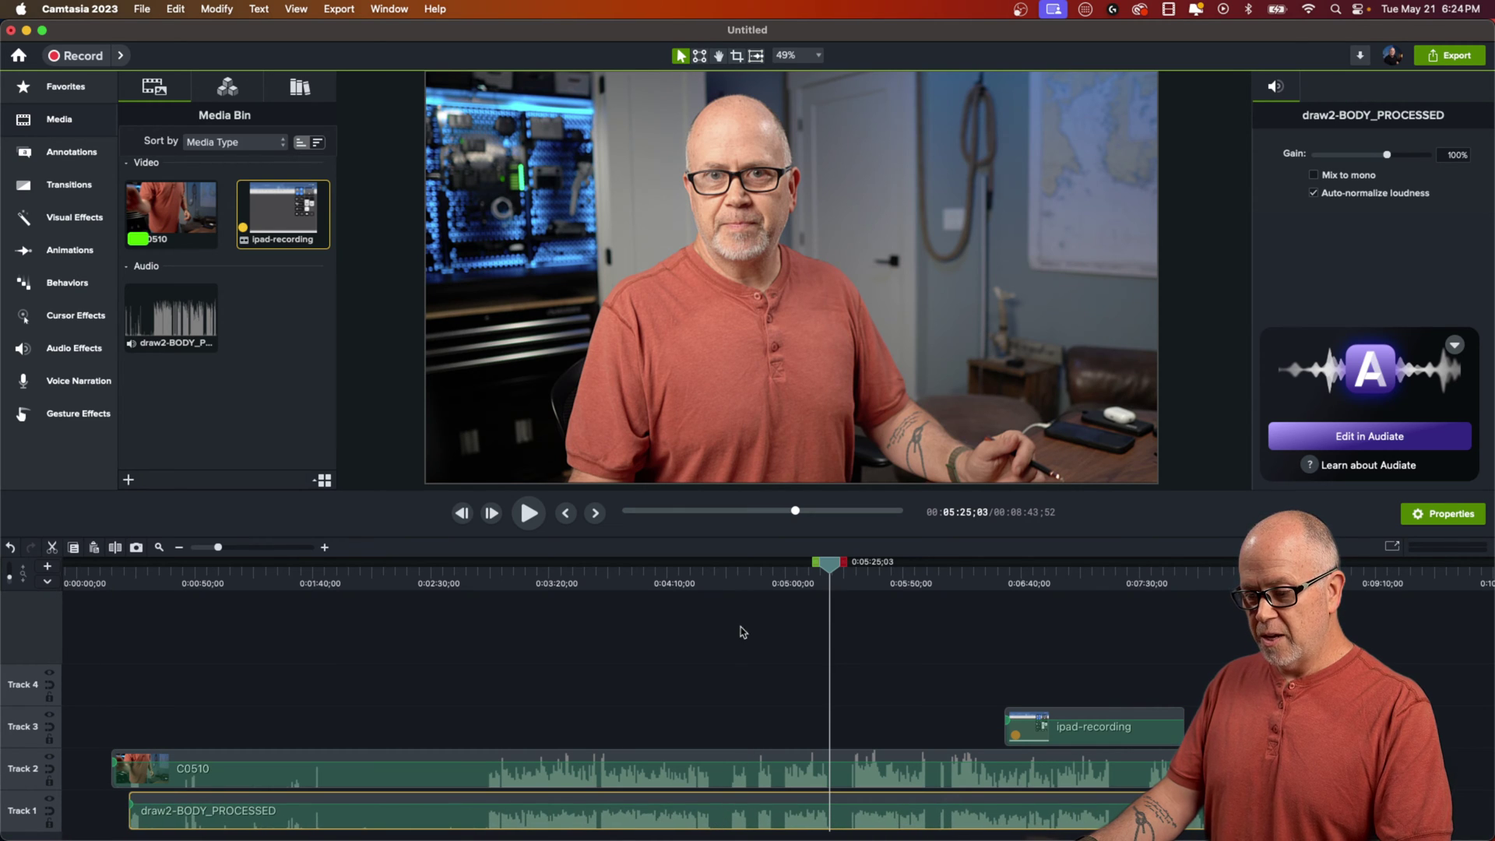
click(732, 583)
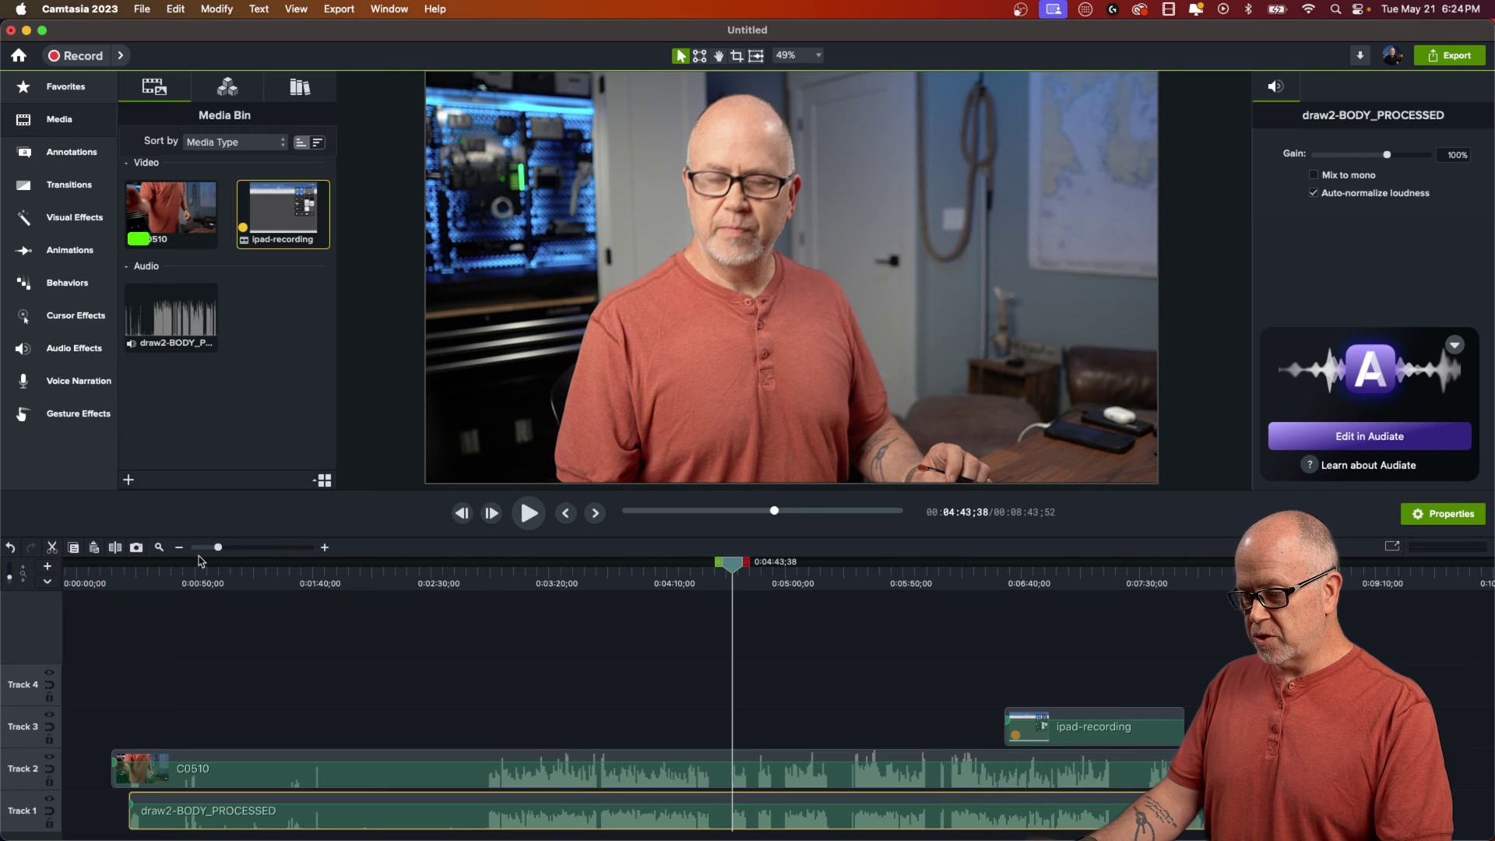
drag(217, 547, 253, 568)
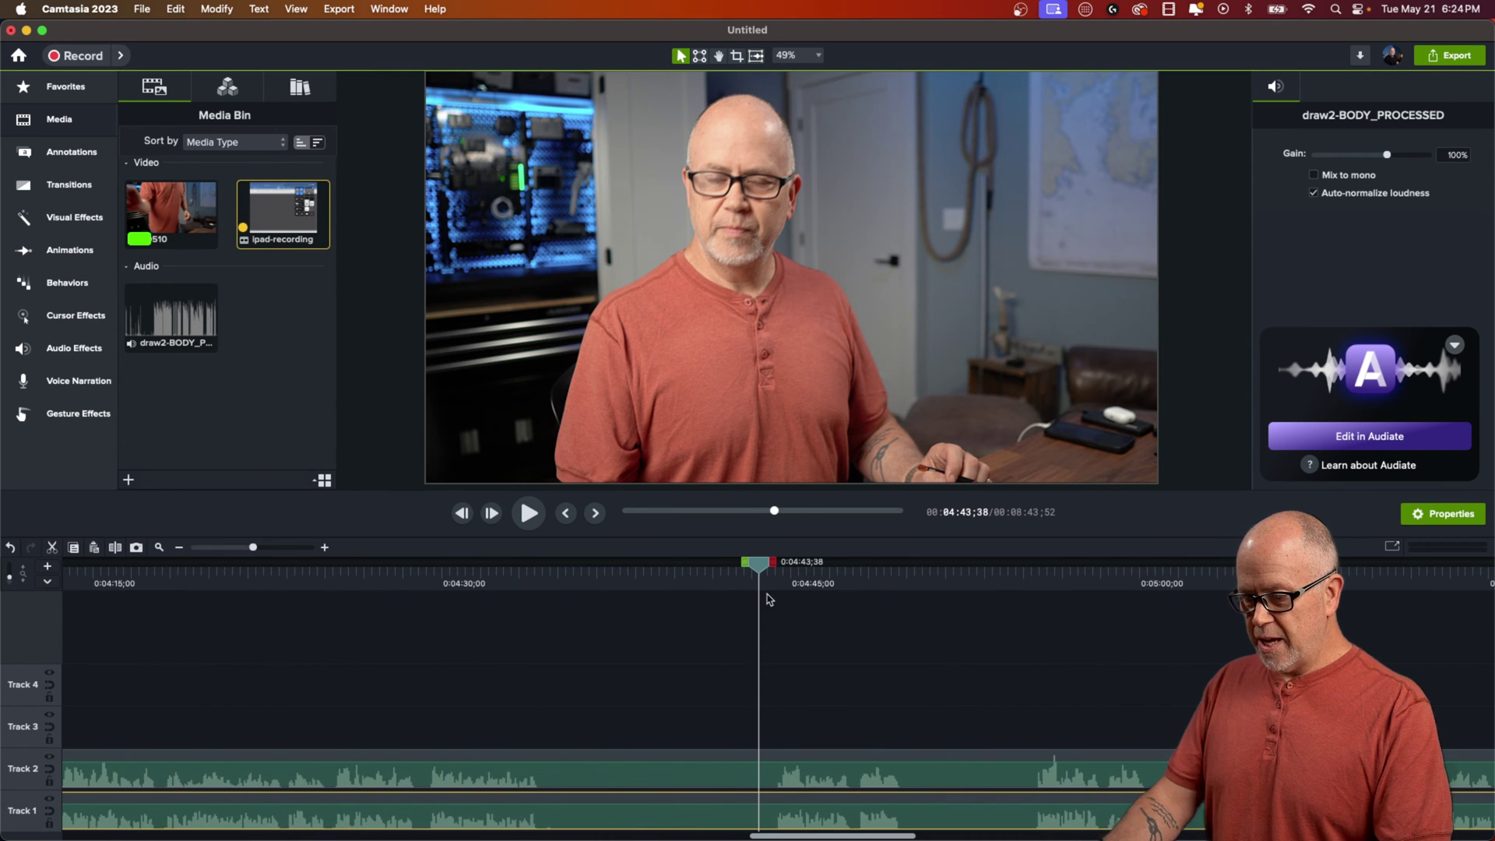
drag(760, 573, 762, 578)
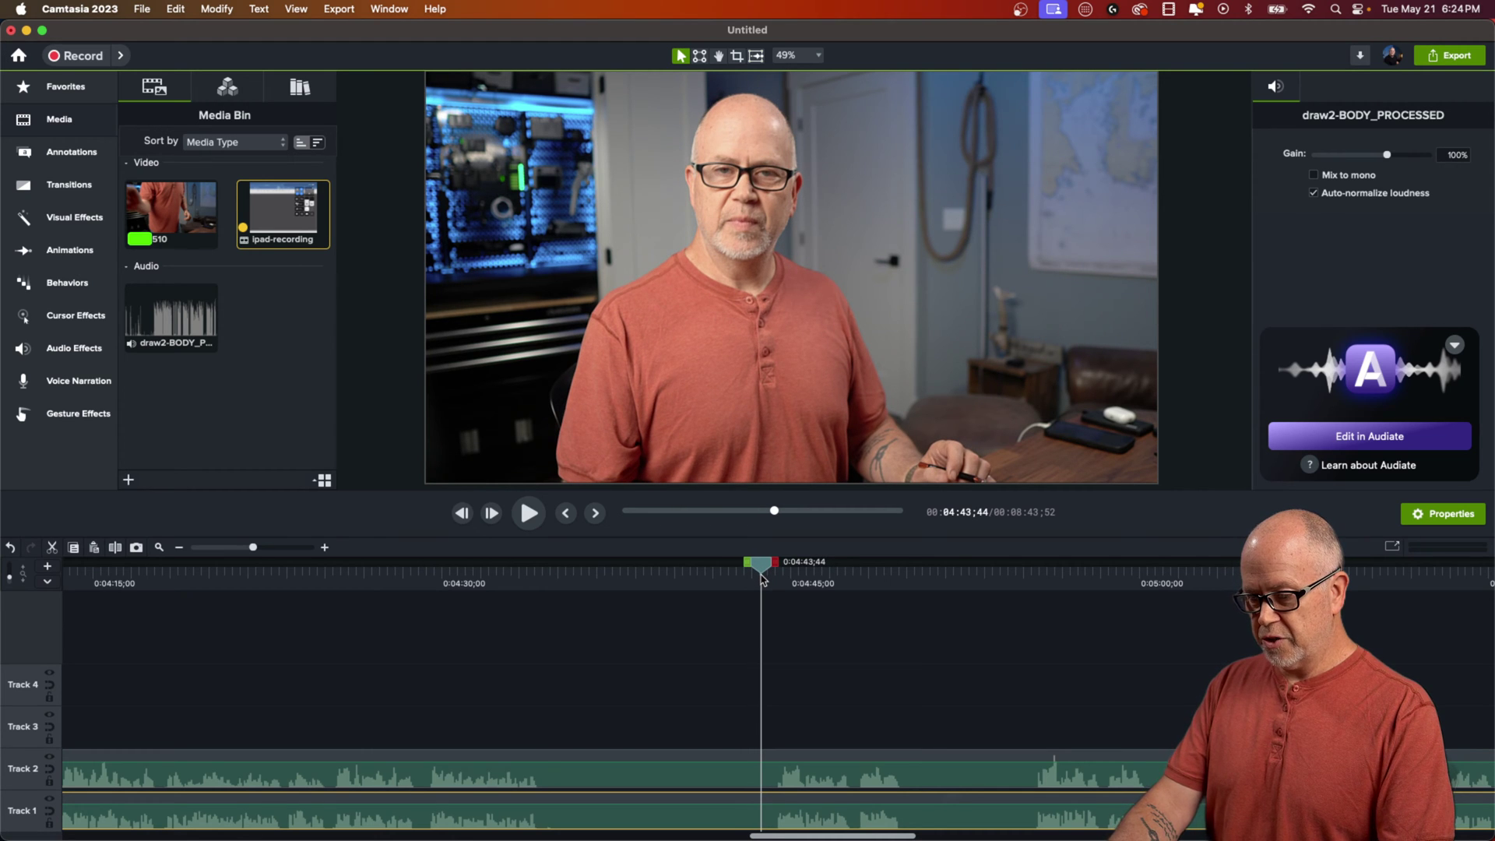
key(space)
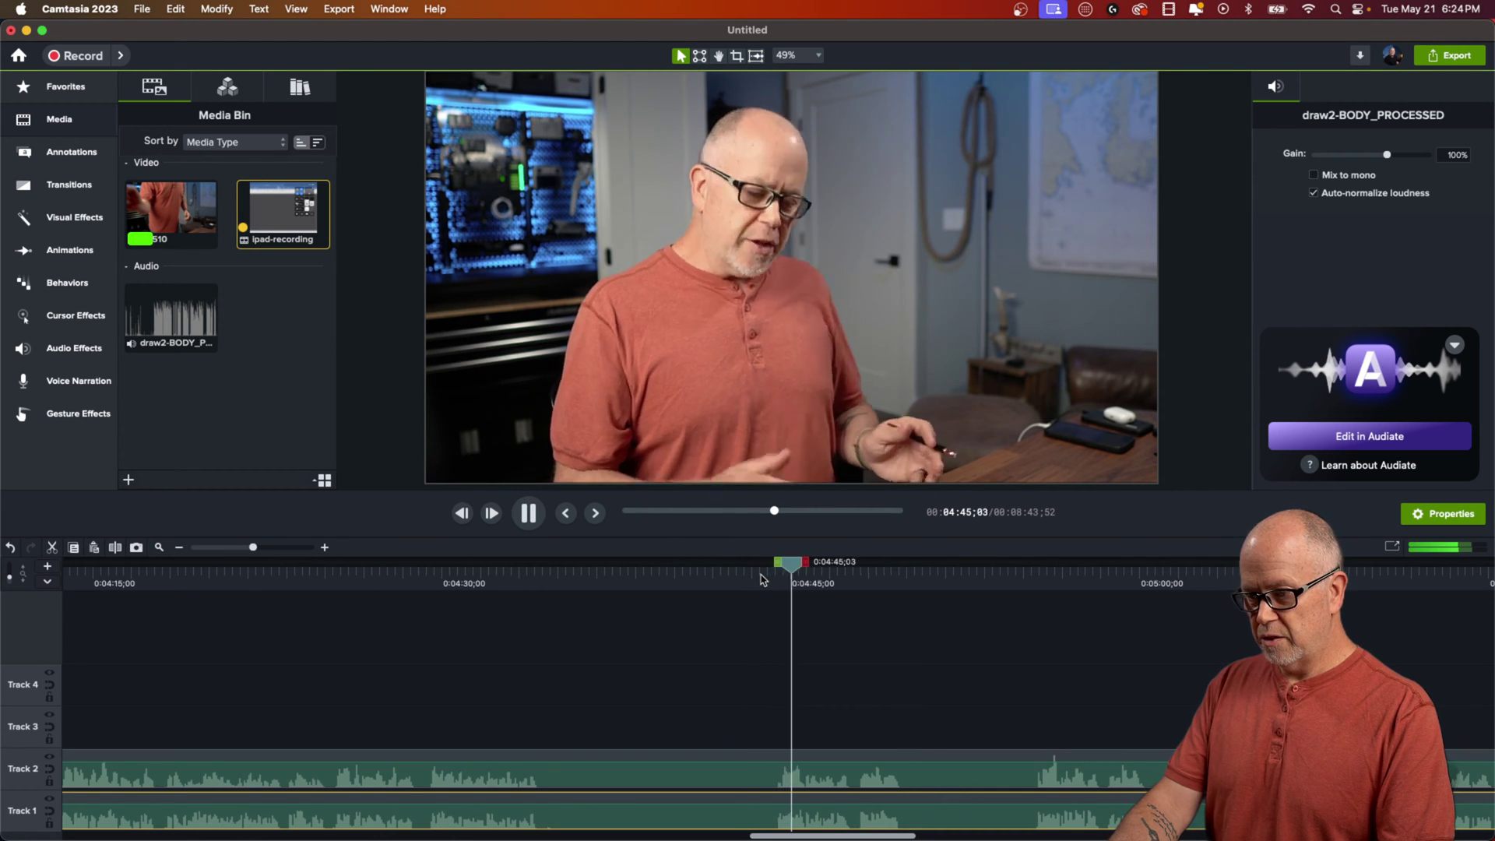
Nudge the C0510 camera clip slightly later and replay from 0:04:44 to verify sync.
click(790, 777)
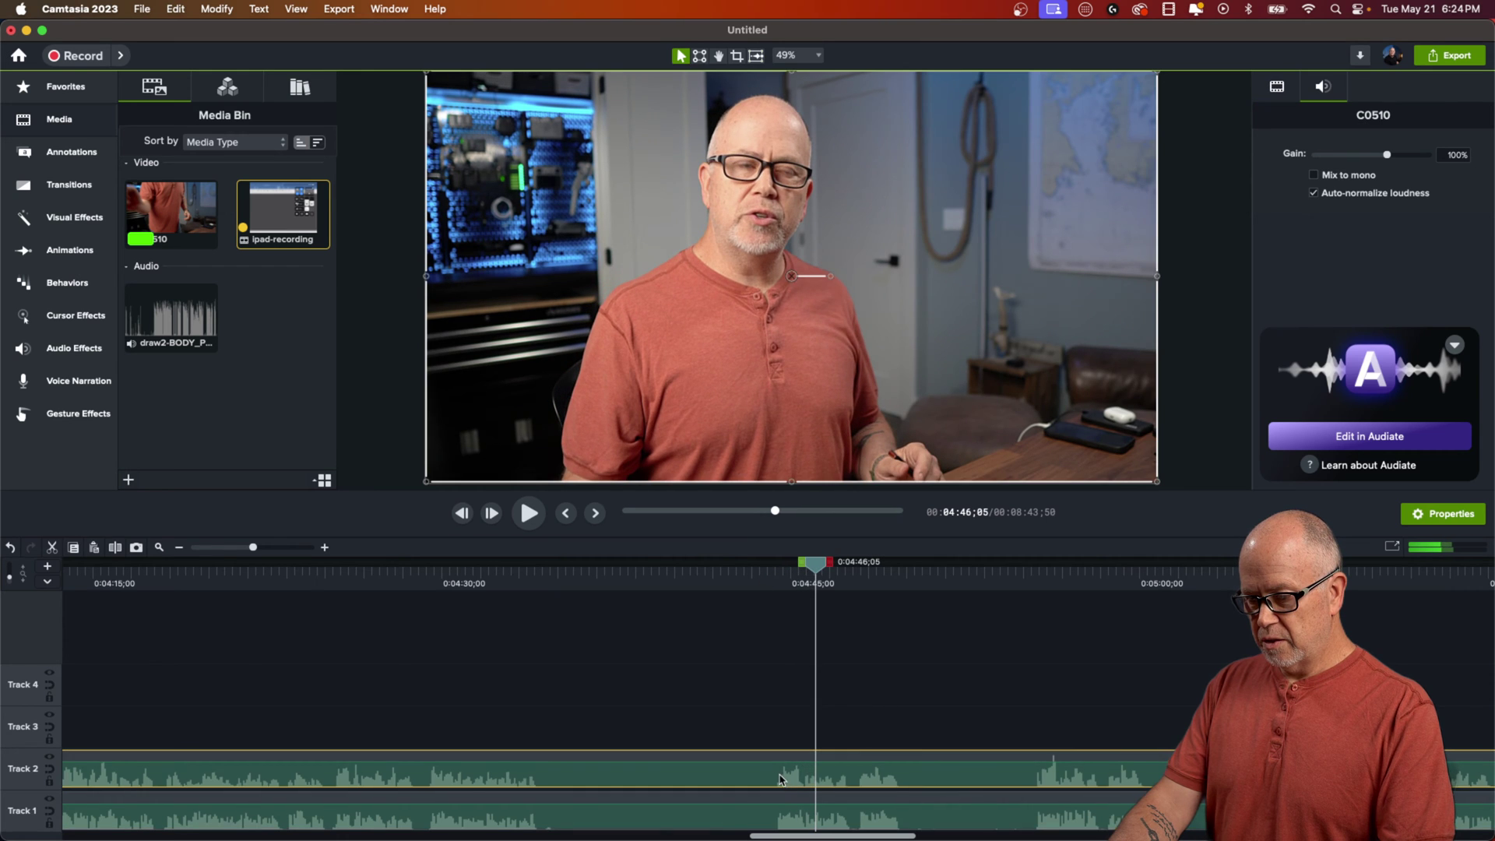
click(763, 583)
key(space)
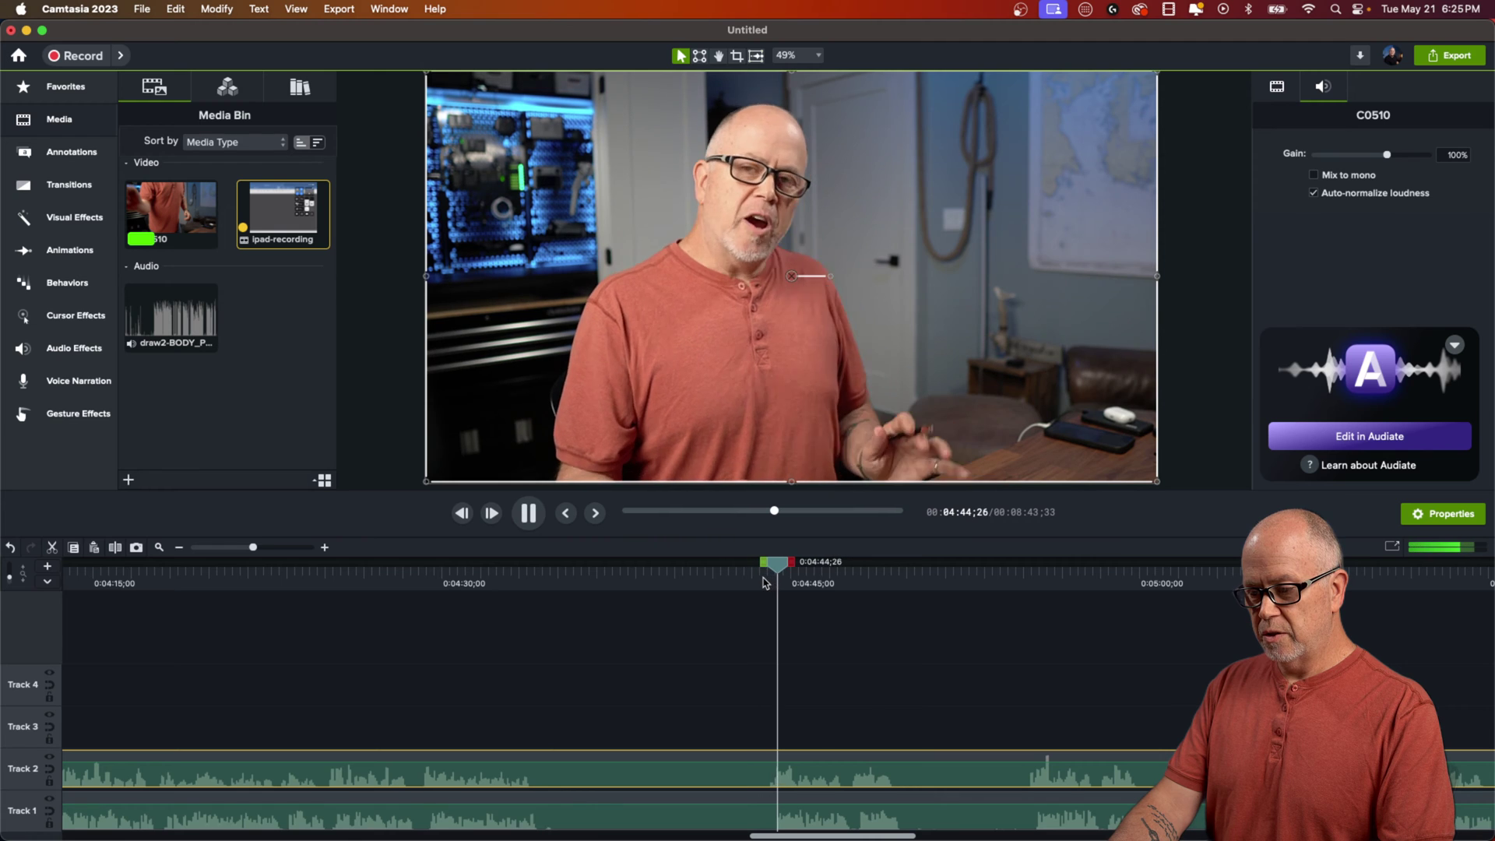
key(space)
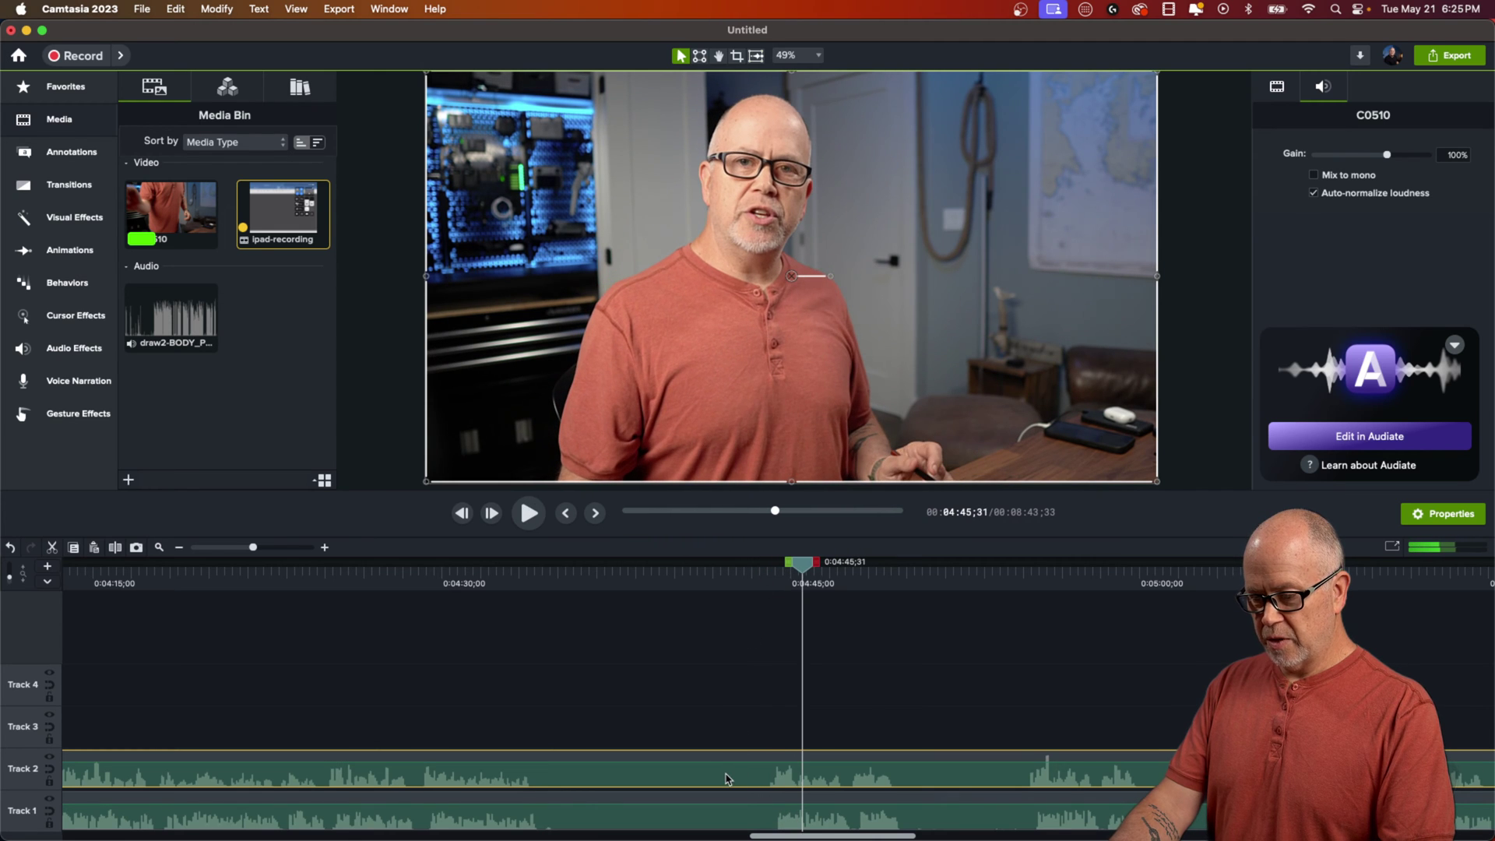
drag(728, 779, 738, 783)
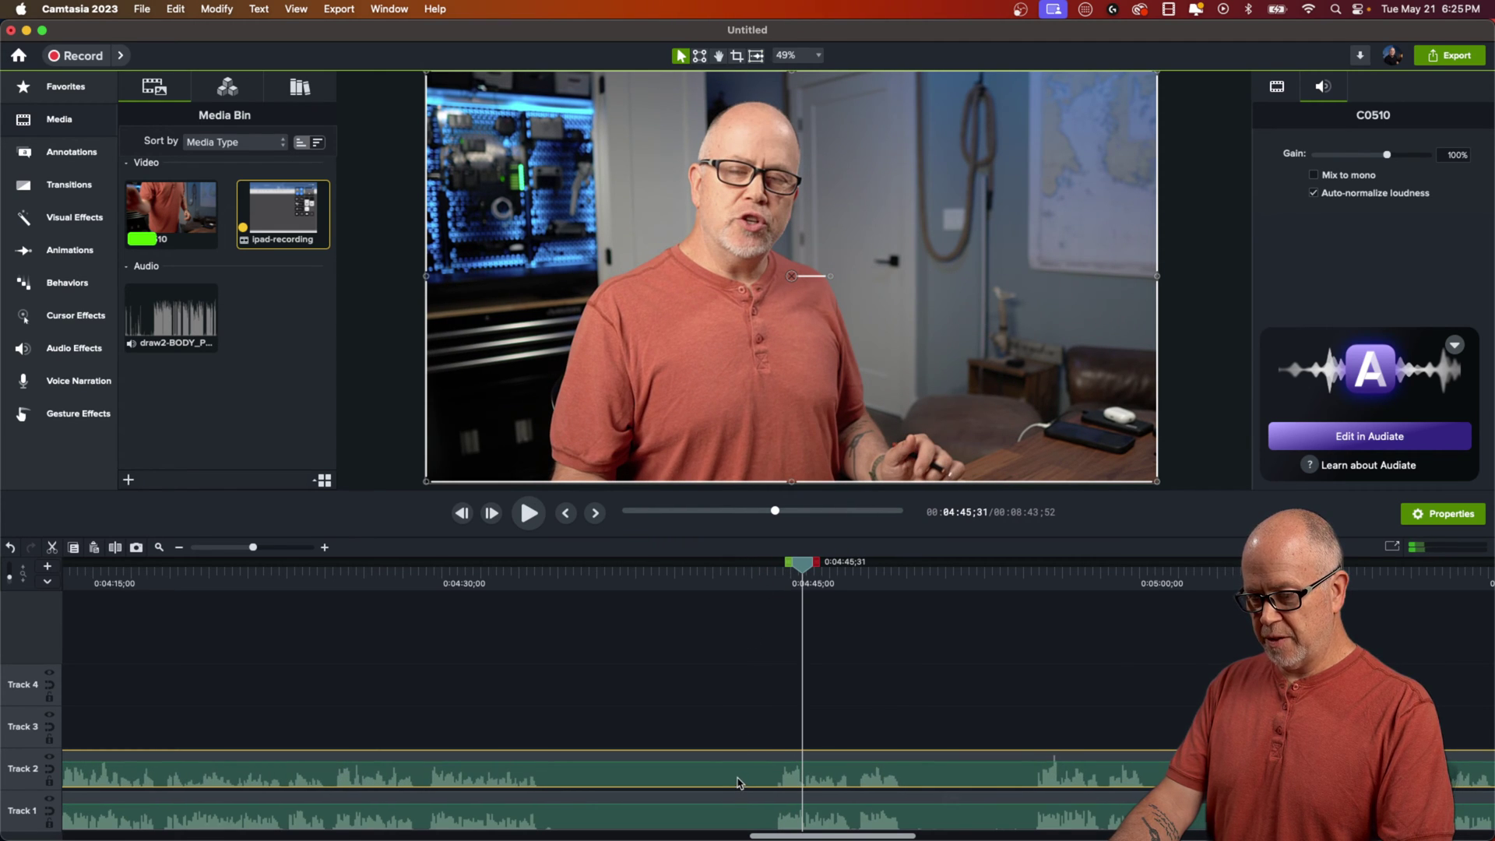
click(774, 578)
key(space)
key(space)
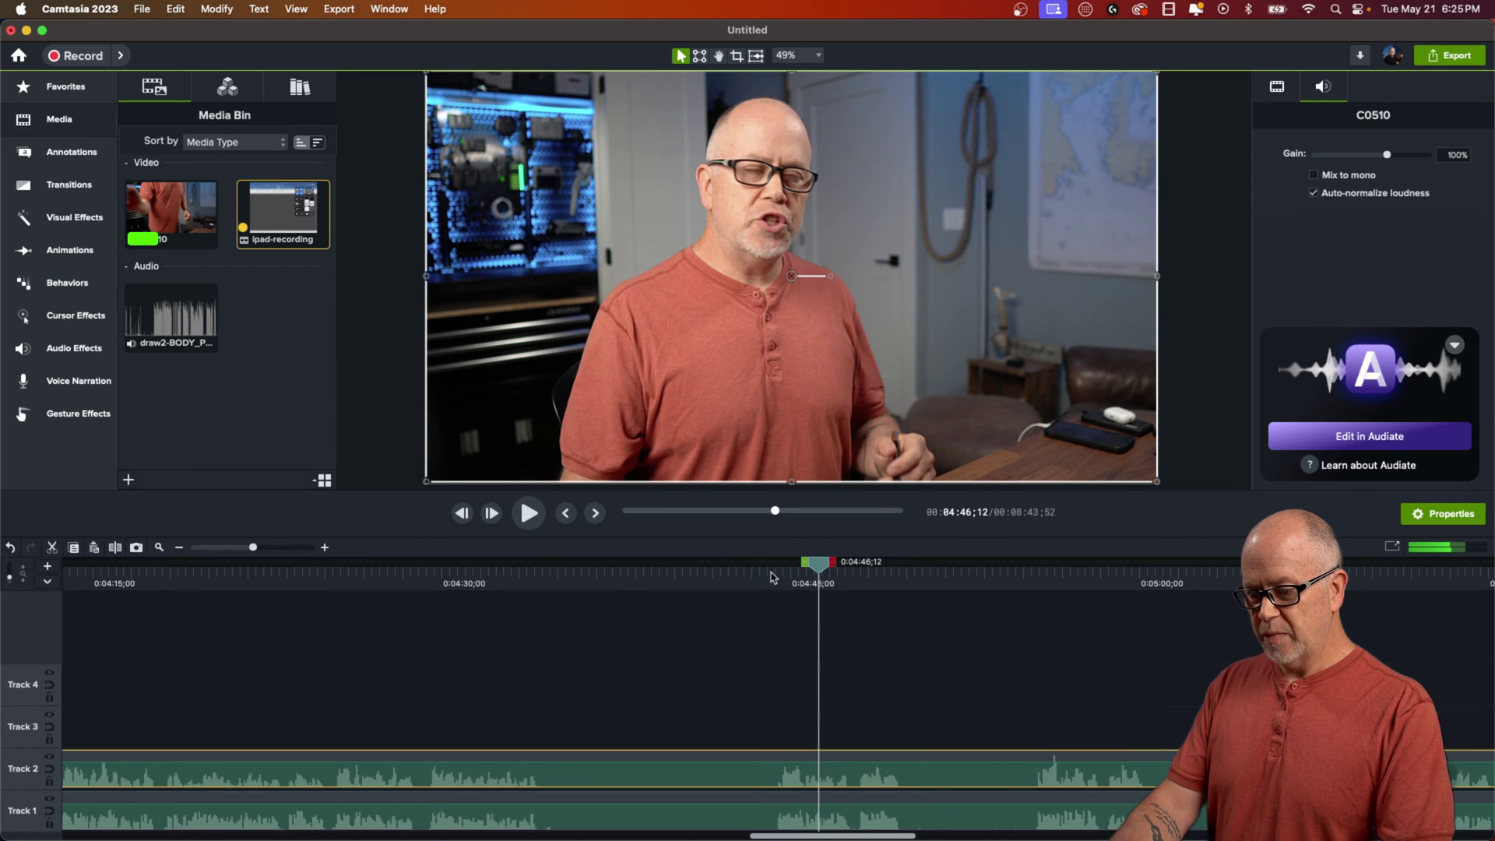
Silence the C0510 clip's own audio and replay from 0:04:44.
right_click(731, 778)
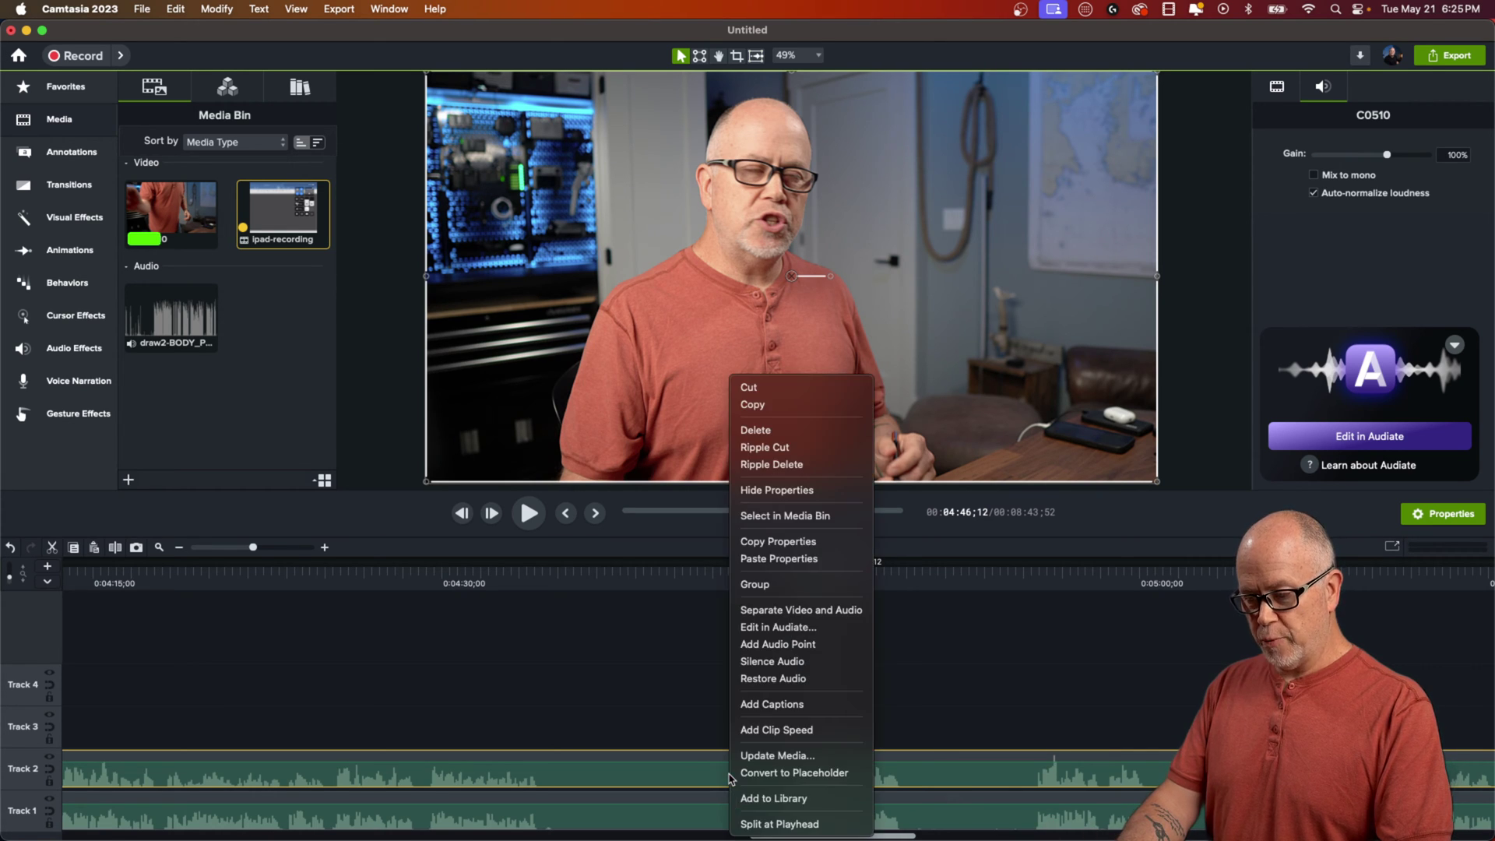
click(794, 662)
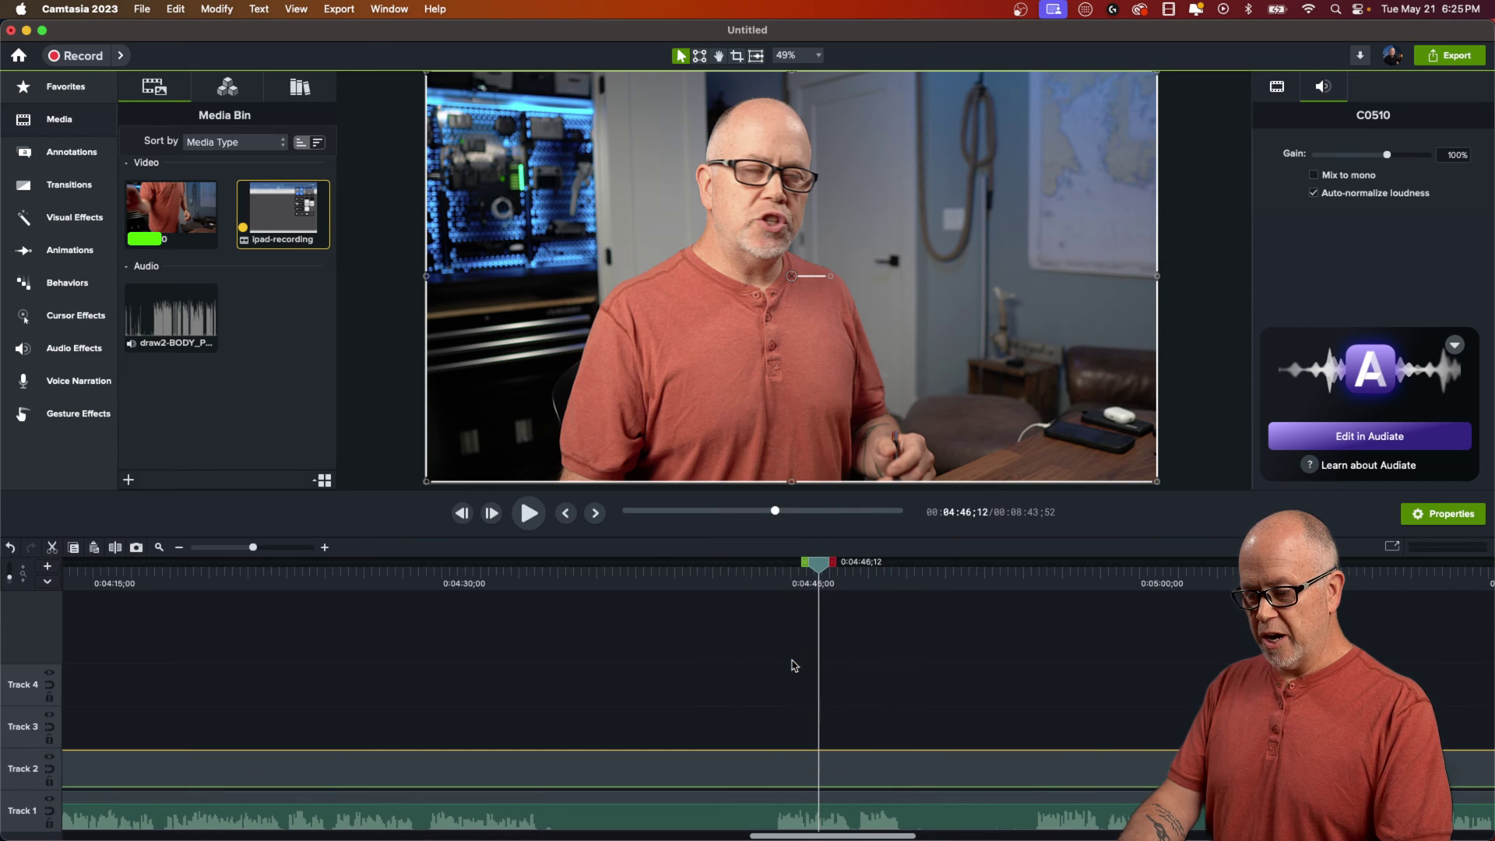
click(770, 578)
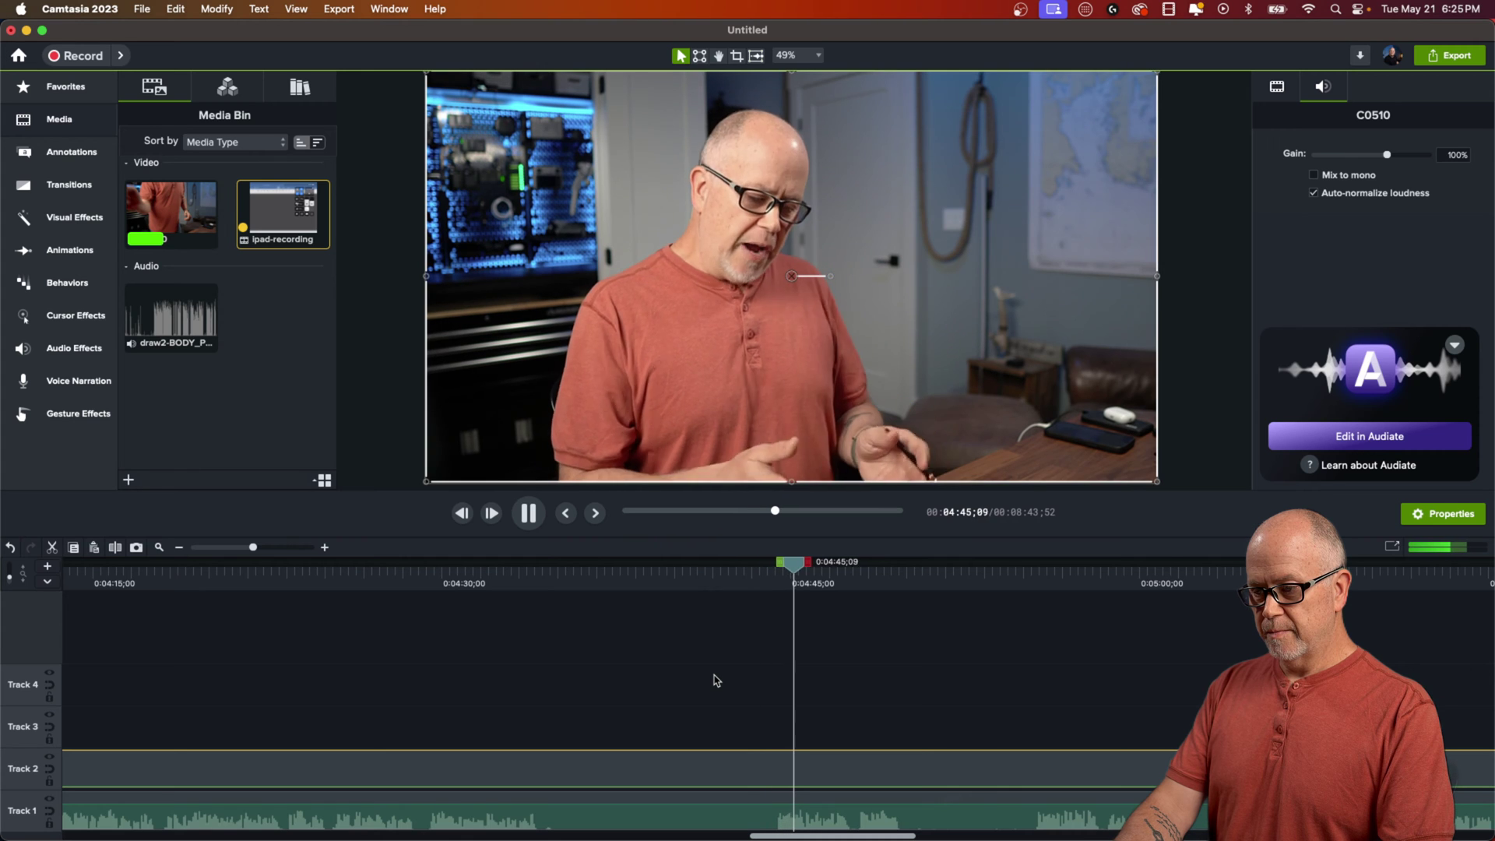
key(space)
Add a marker named 'beginning' where the iPad drawing clip starts.
key(ctrl+f)
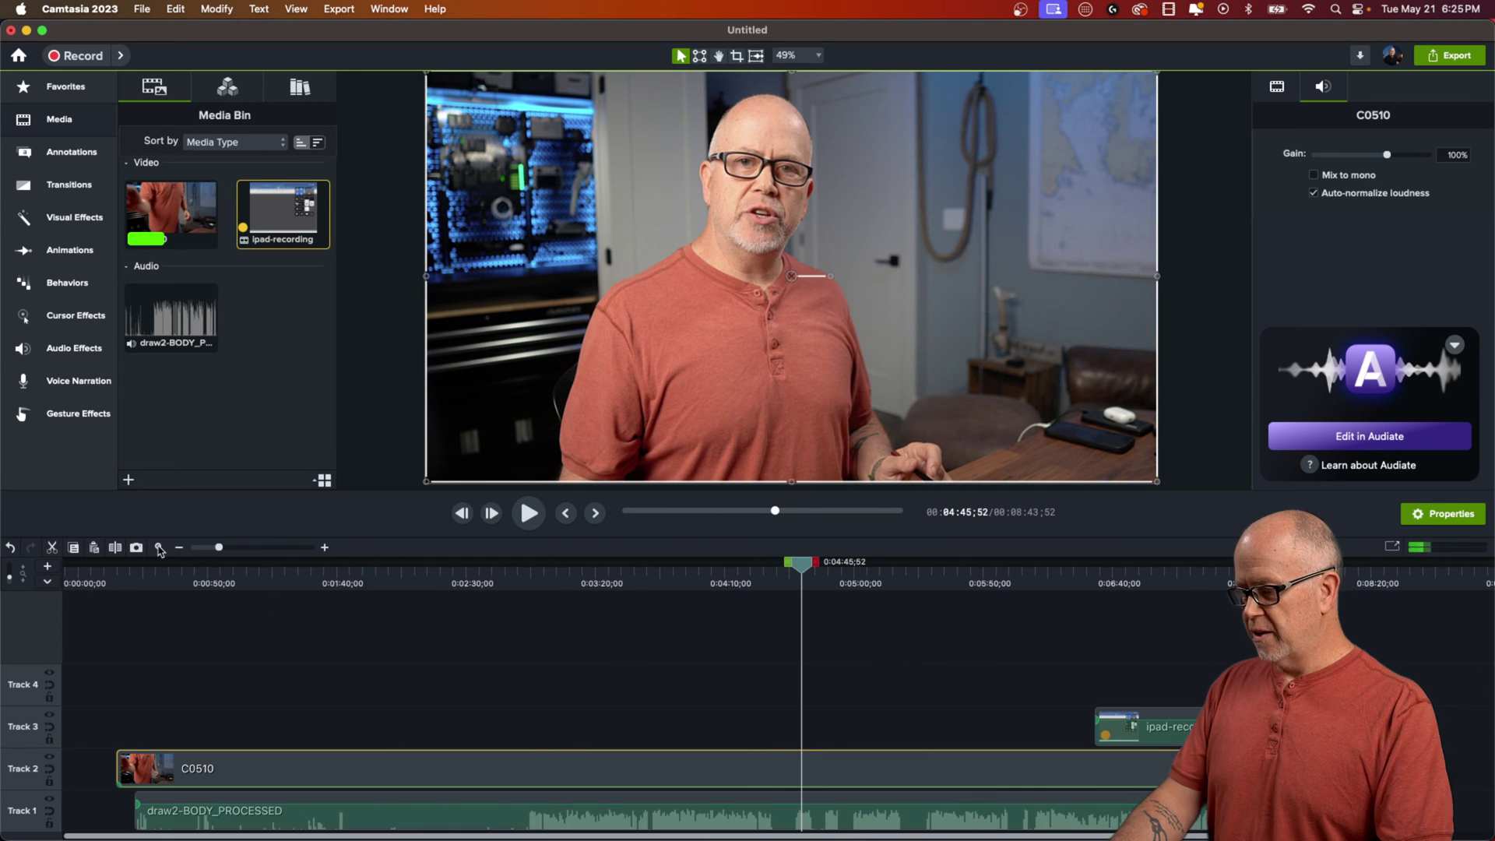
drag(804, 578, 1075, 650)
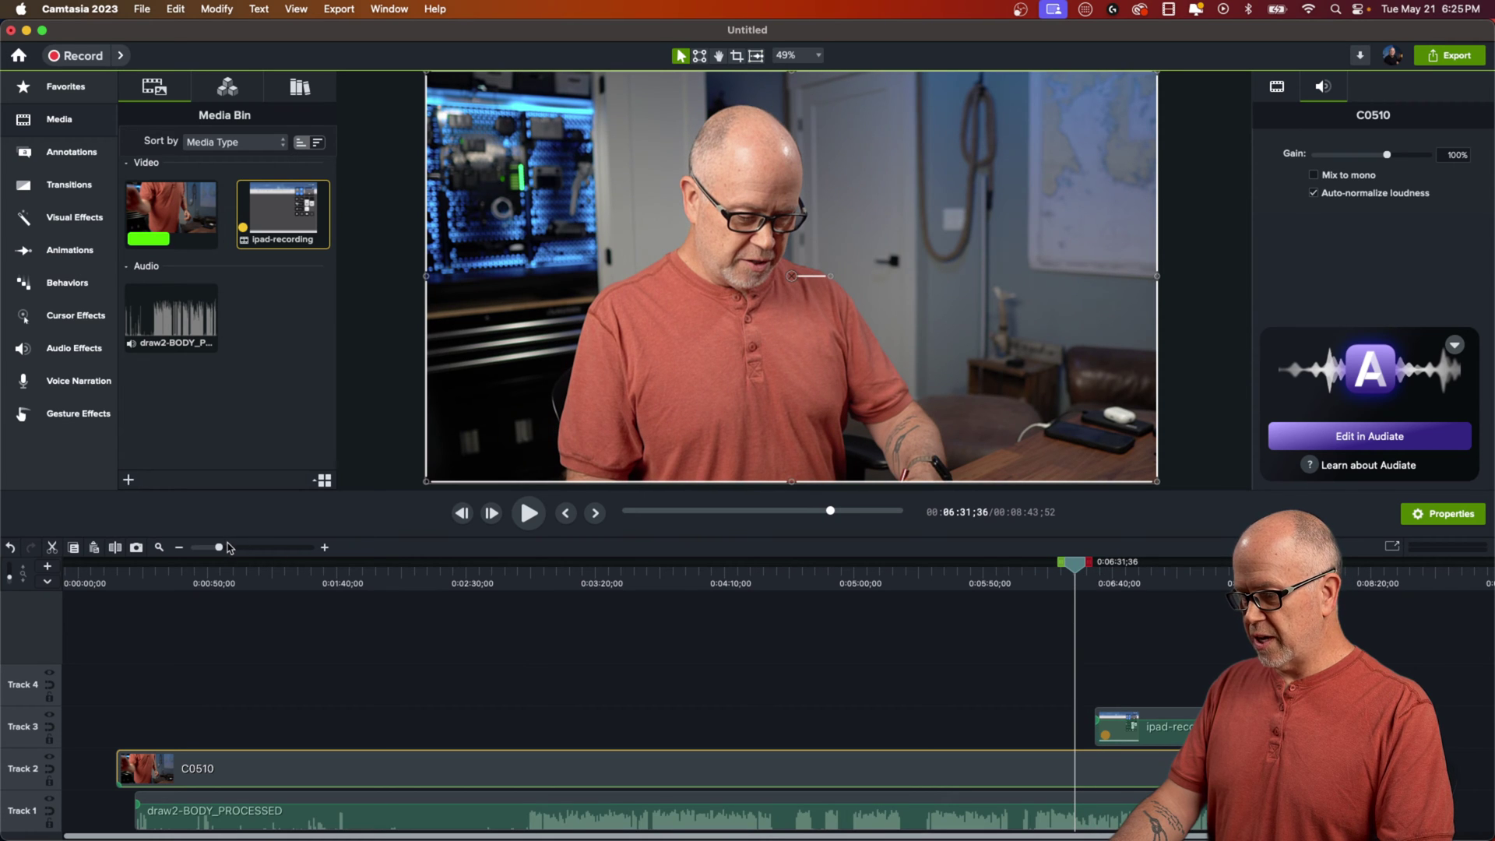
drag(218, 548, 211, 547)
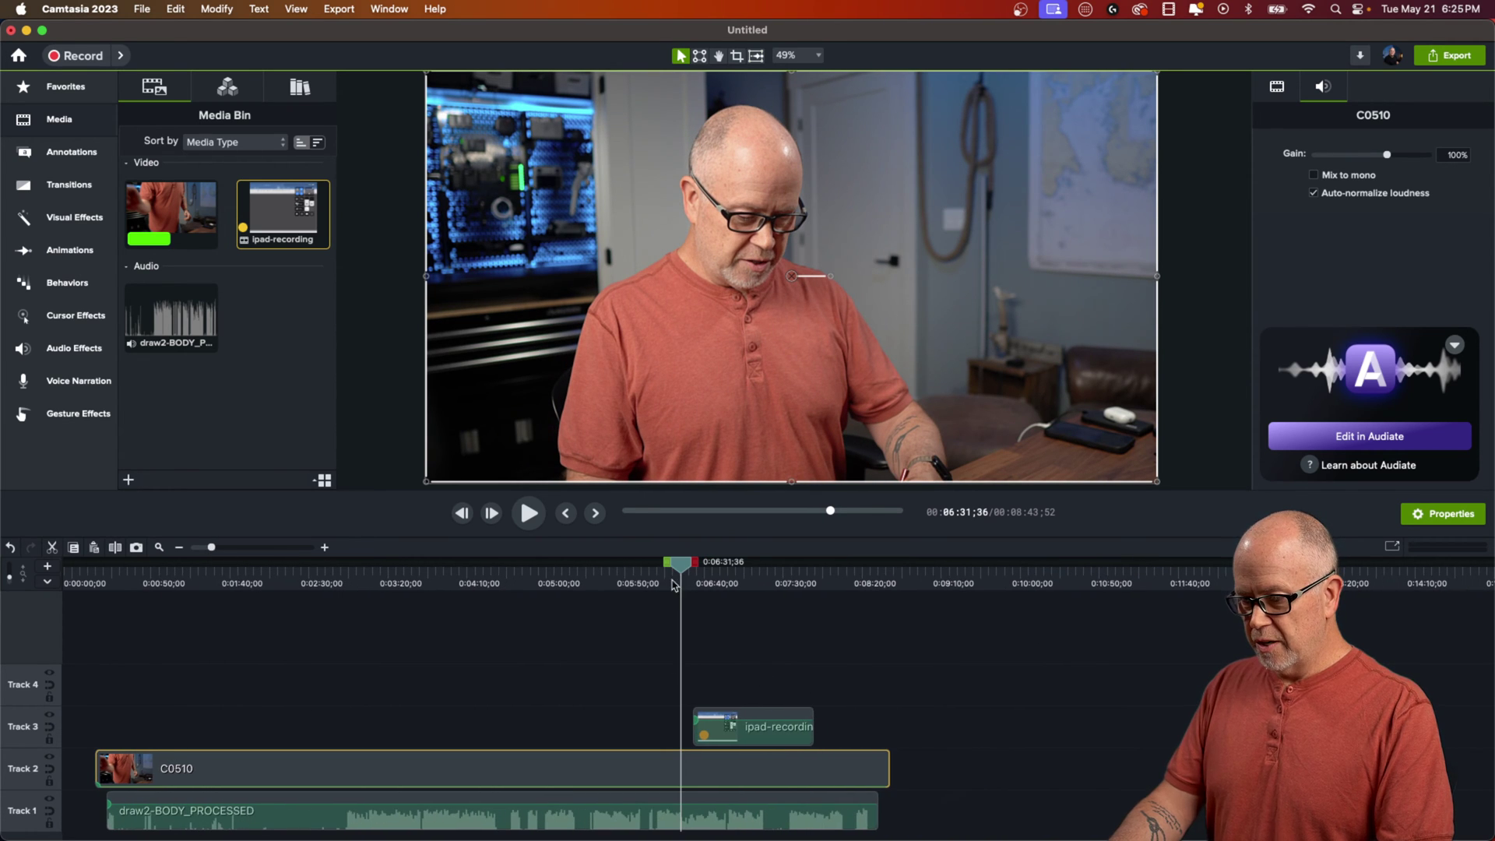
mouse_move(682, 572)
mouse_down()
mouse_move(767, 589)
mouse_move(736, 596)
mouse_up()
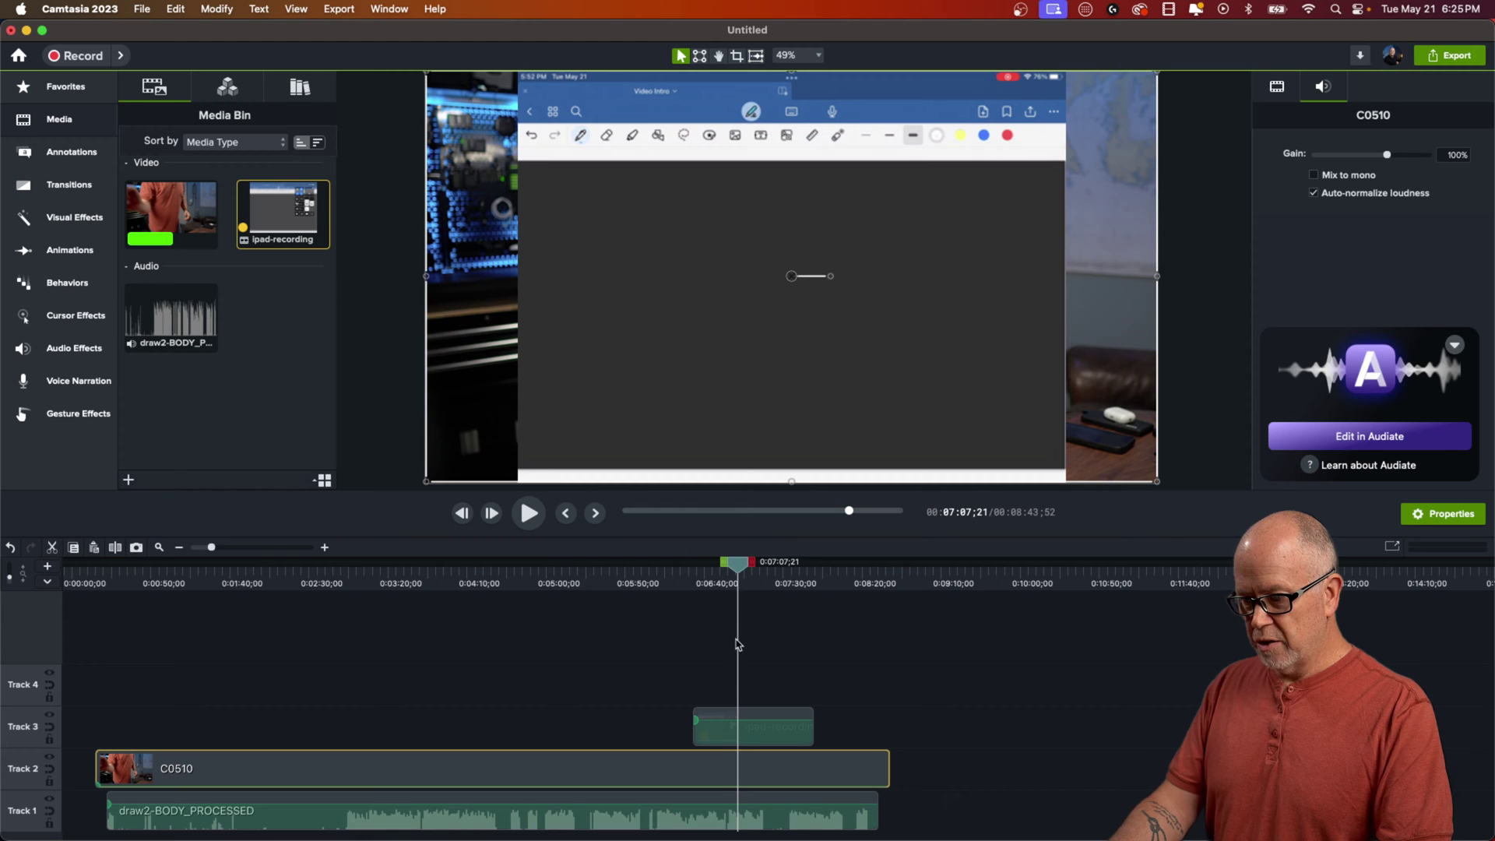
click(47, 582)
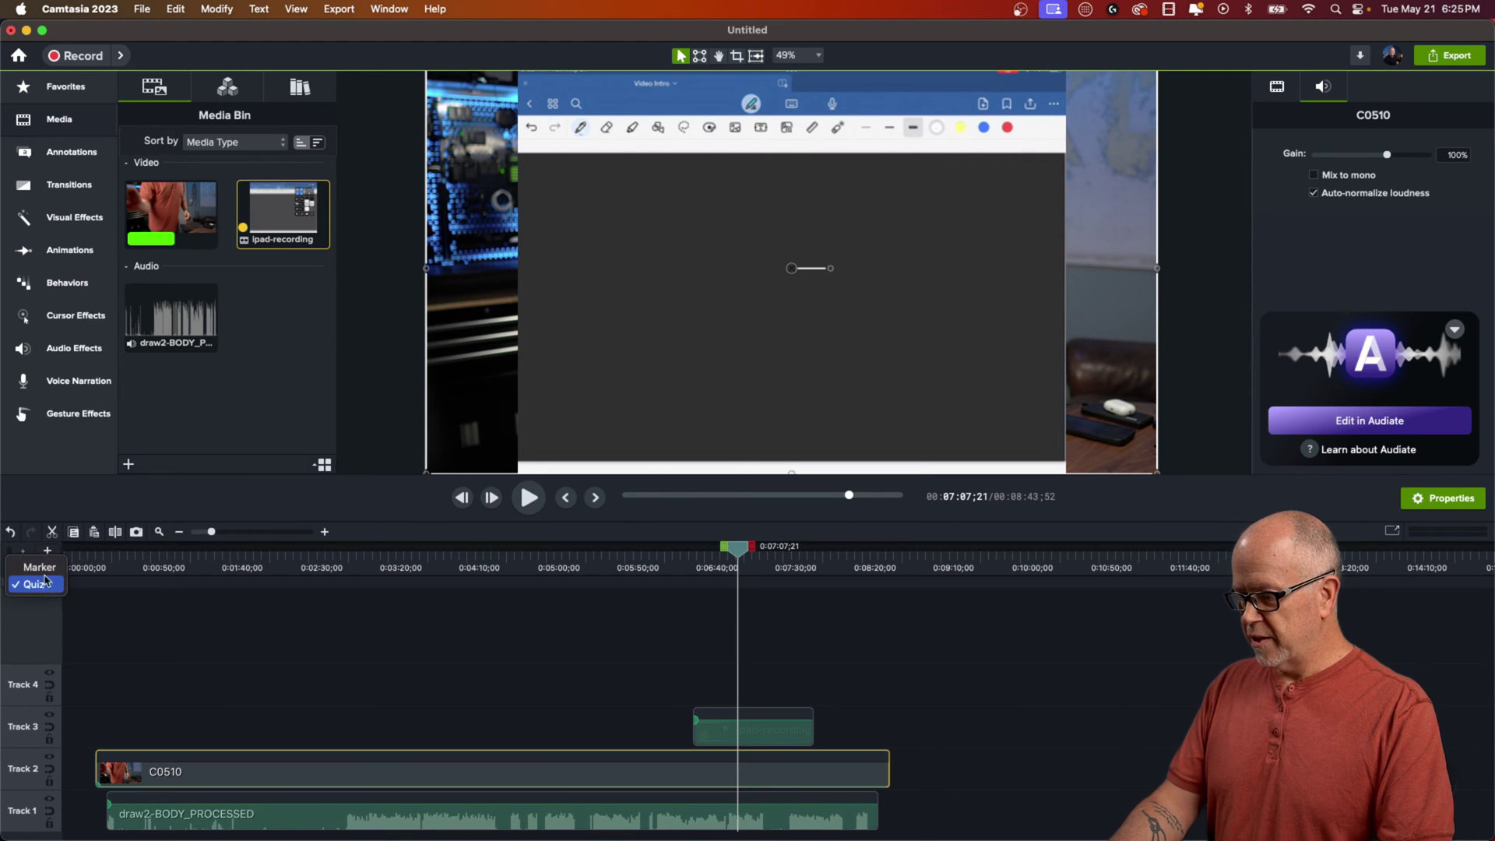
click(738, 714)
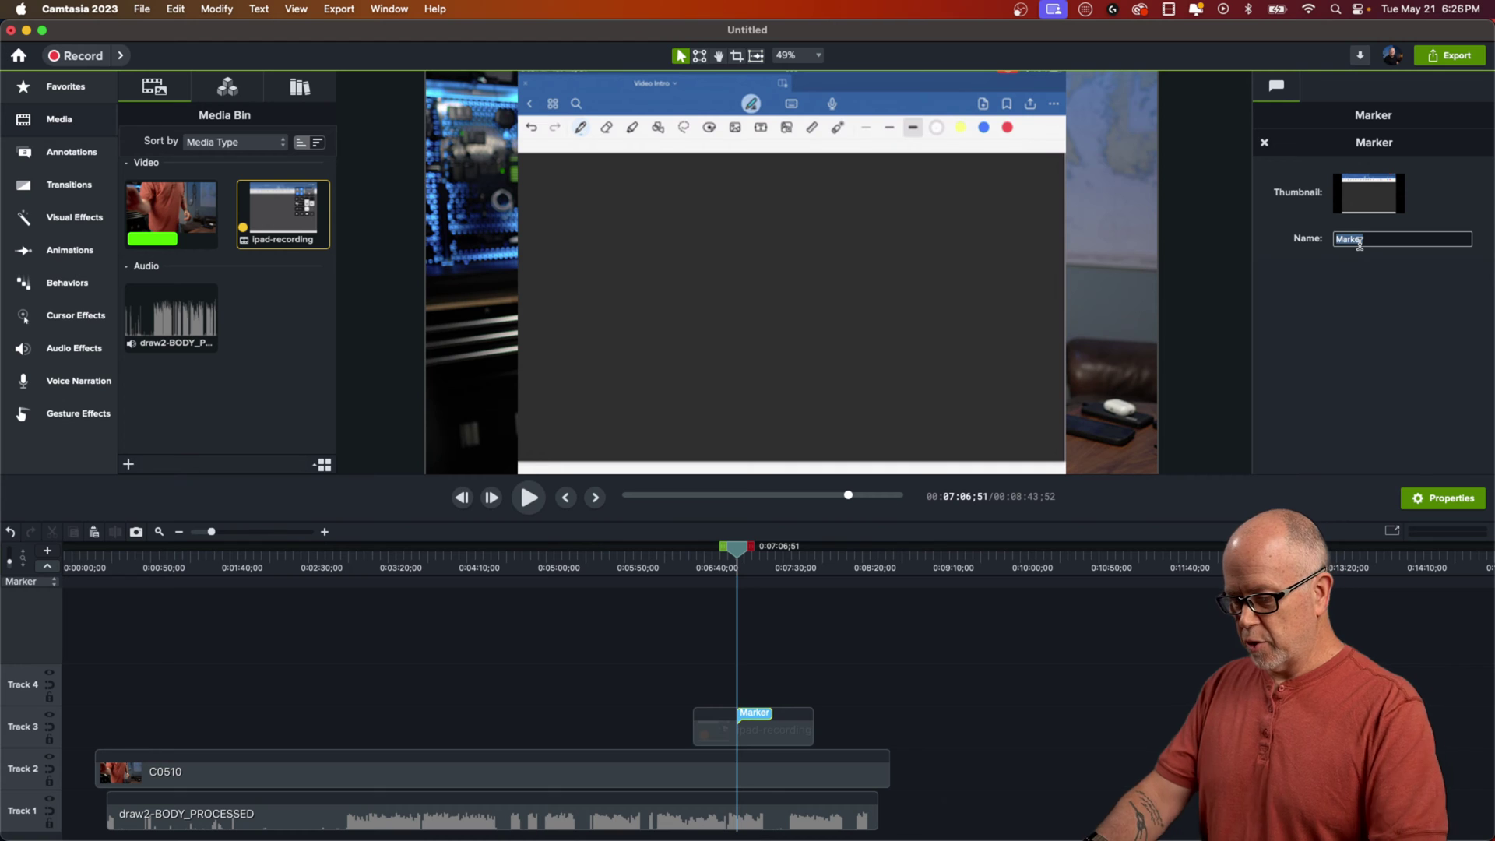
text(be)
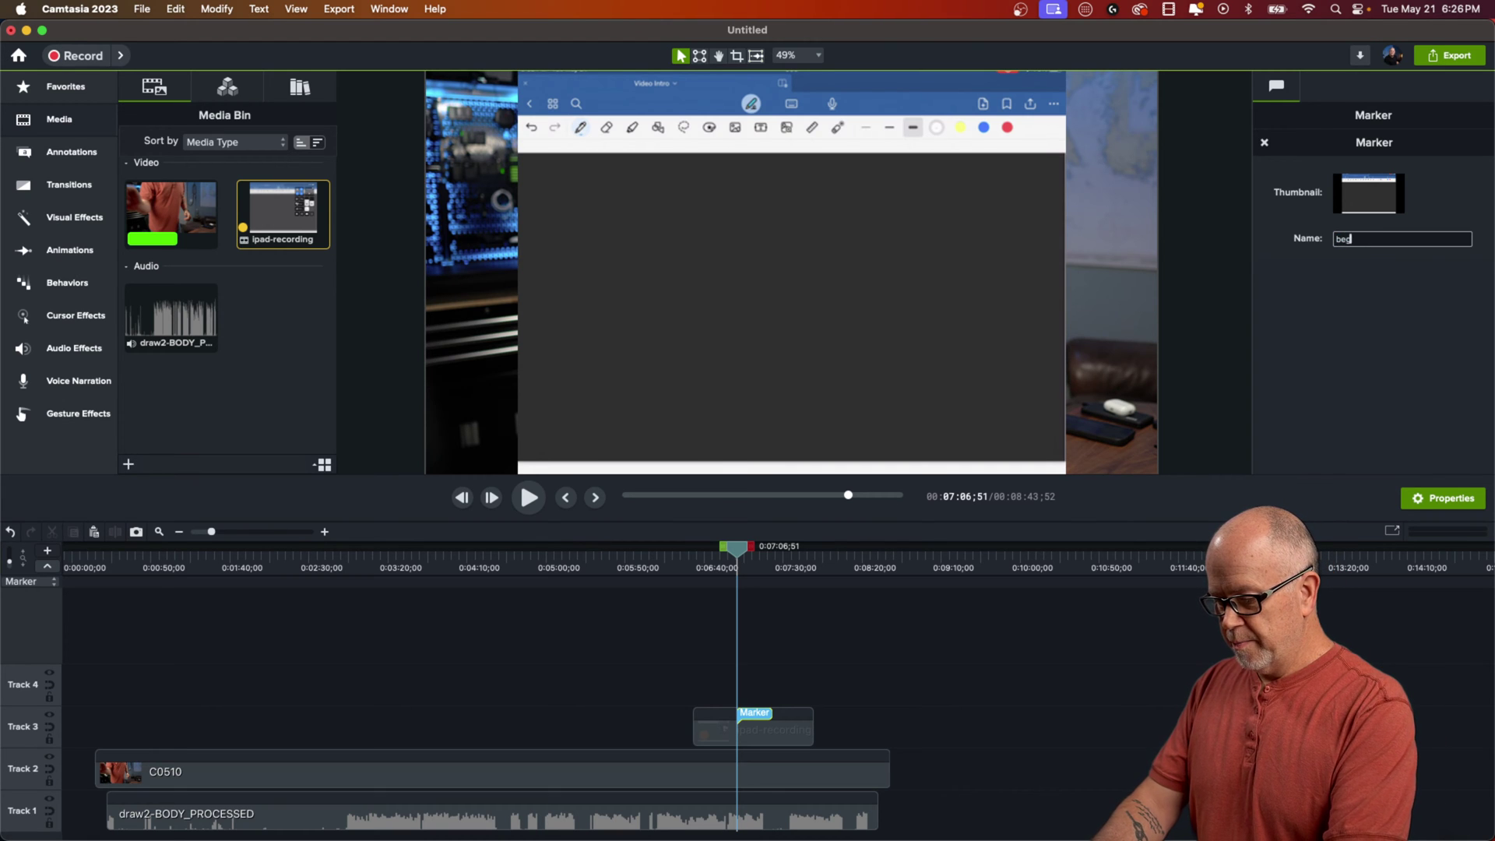
text(ginning)
key(Return)
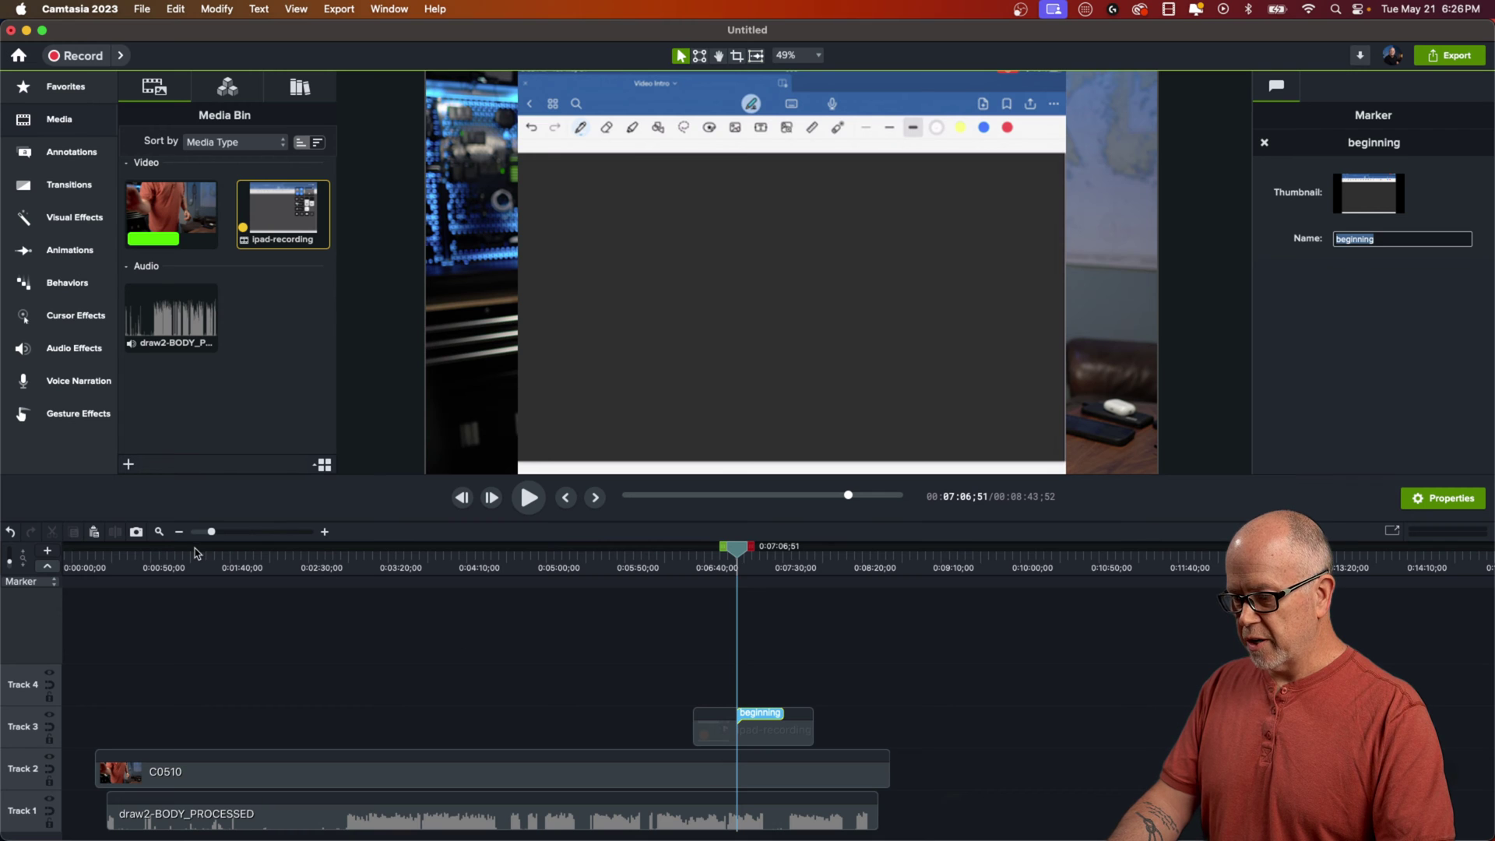
Group the narration and C0510 camera clips into Group 1.
drag(213, 535, 225, 534)
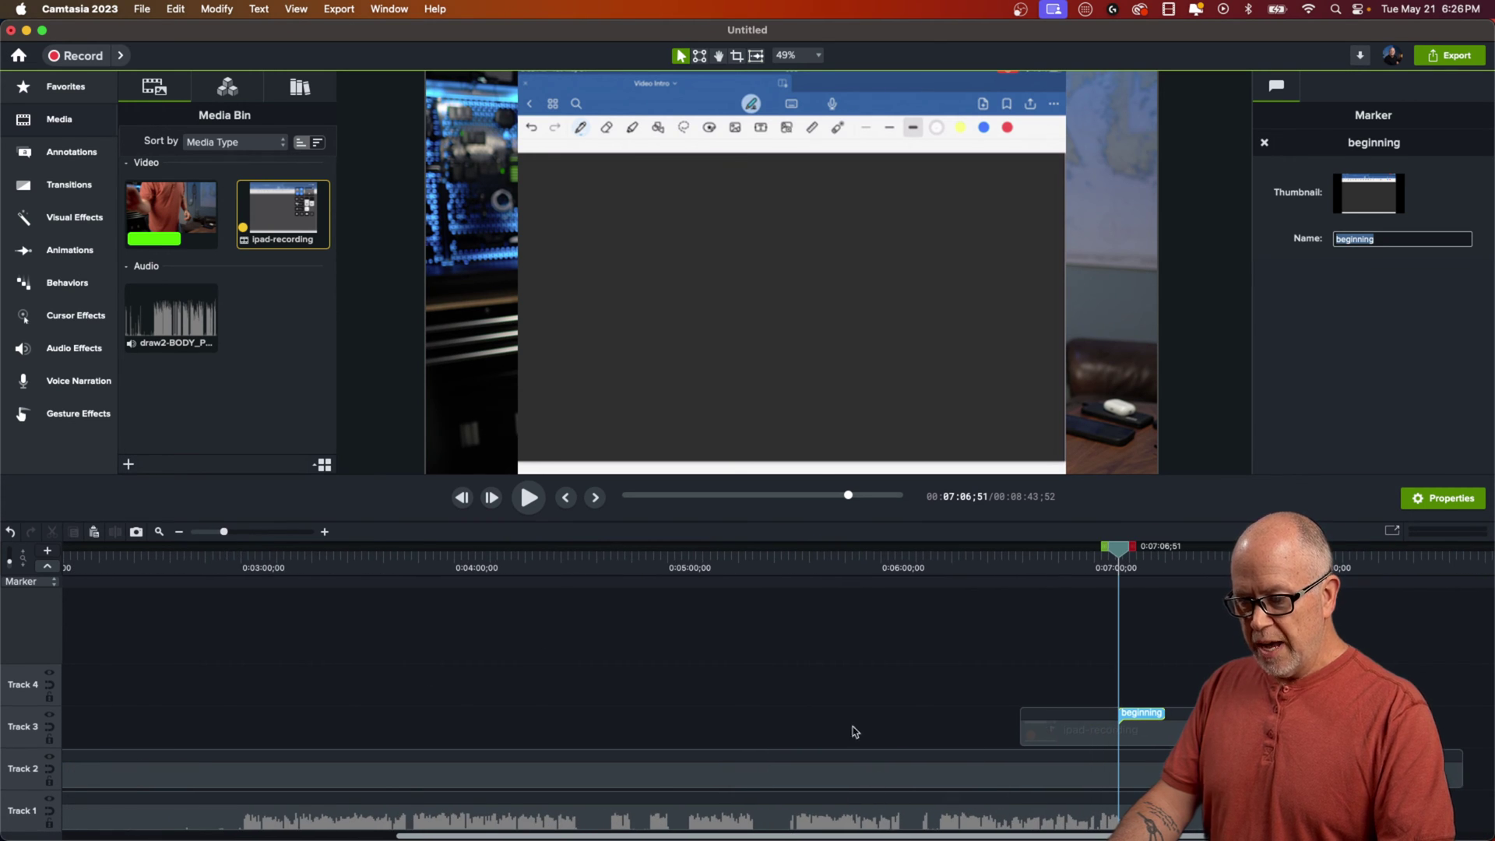
drag(839, 731, 907, 810)
right_click(903, 775)
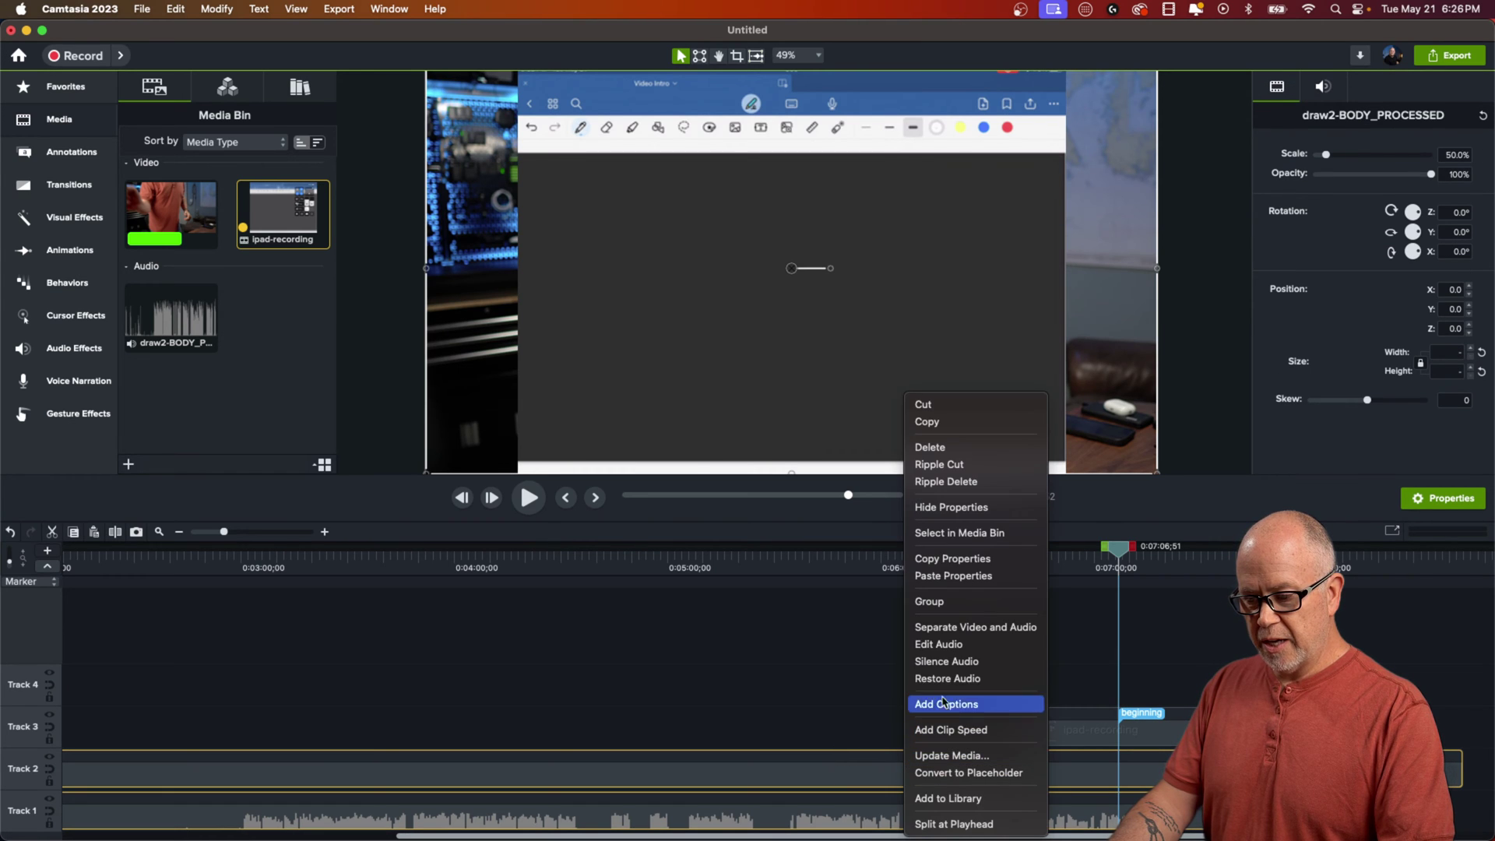
click(933, 603)
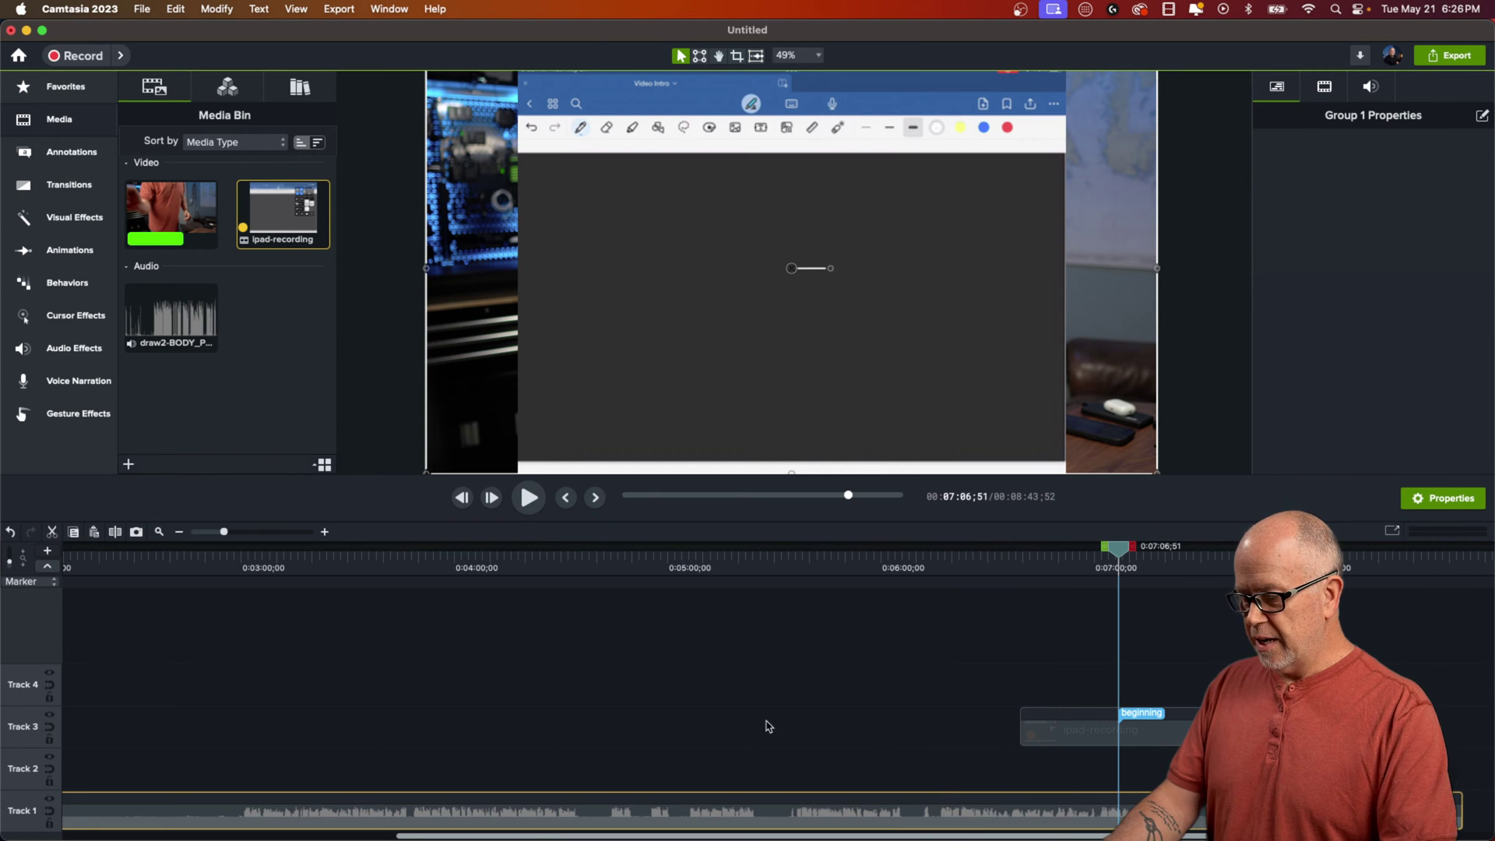
Move ipad-recording from Track 3 to Track 2 above the group and preview its drawing.
drag(1199, 732, 1179, 664)
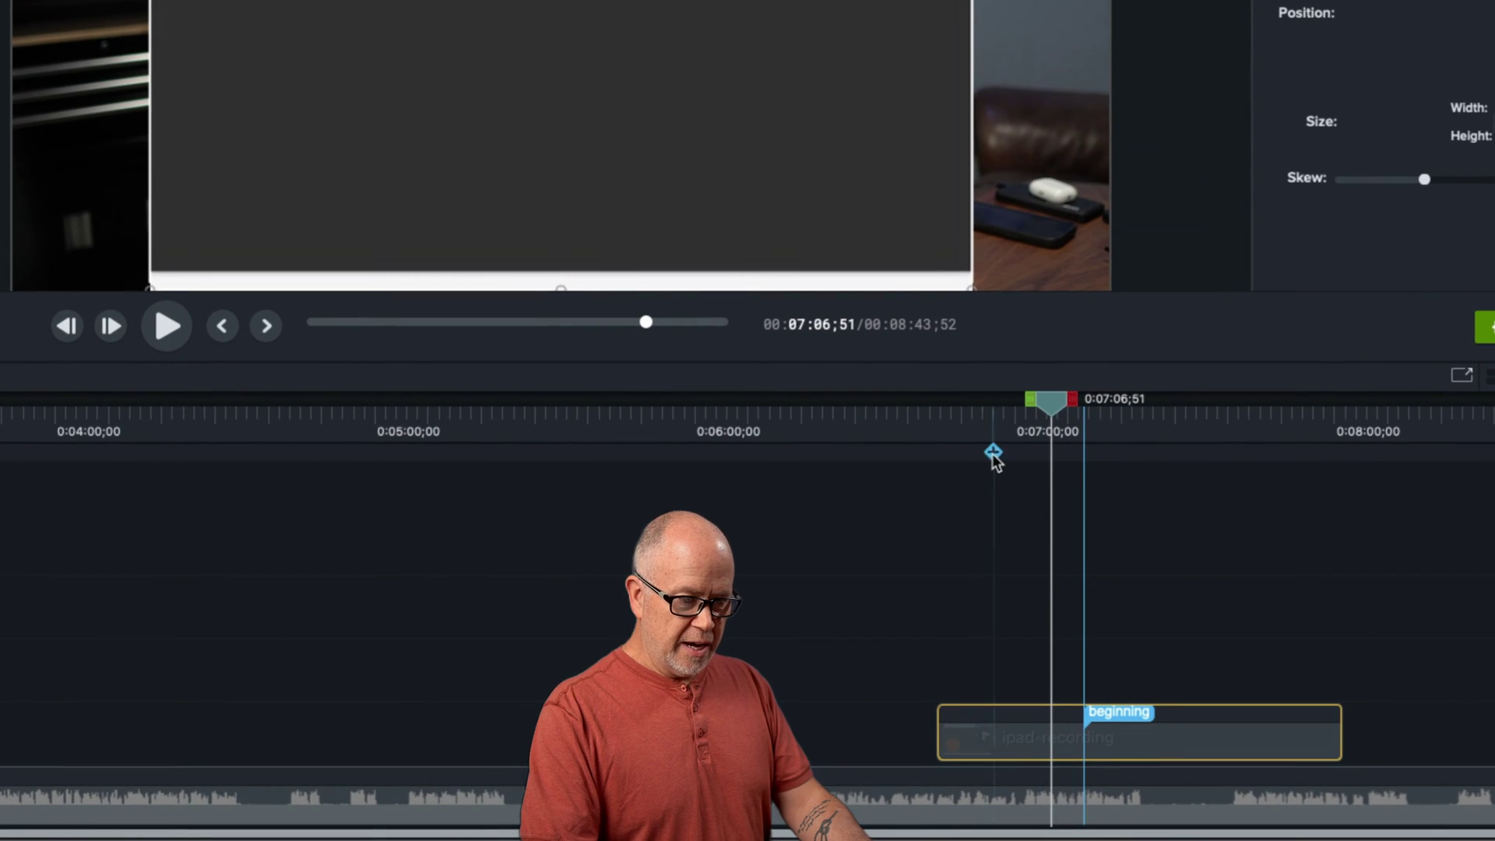
click(1236, 423)
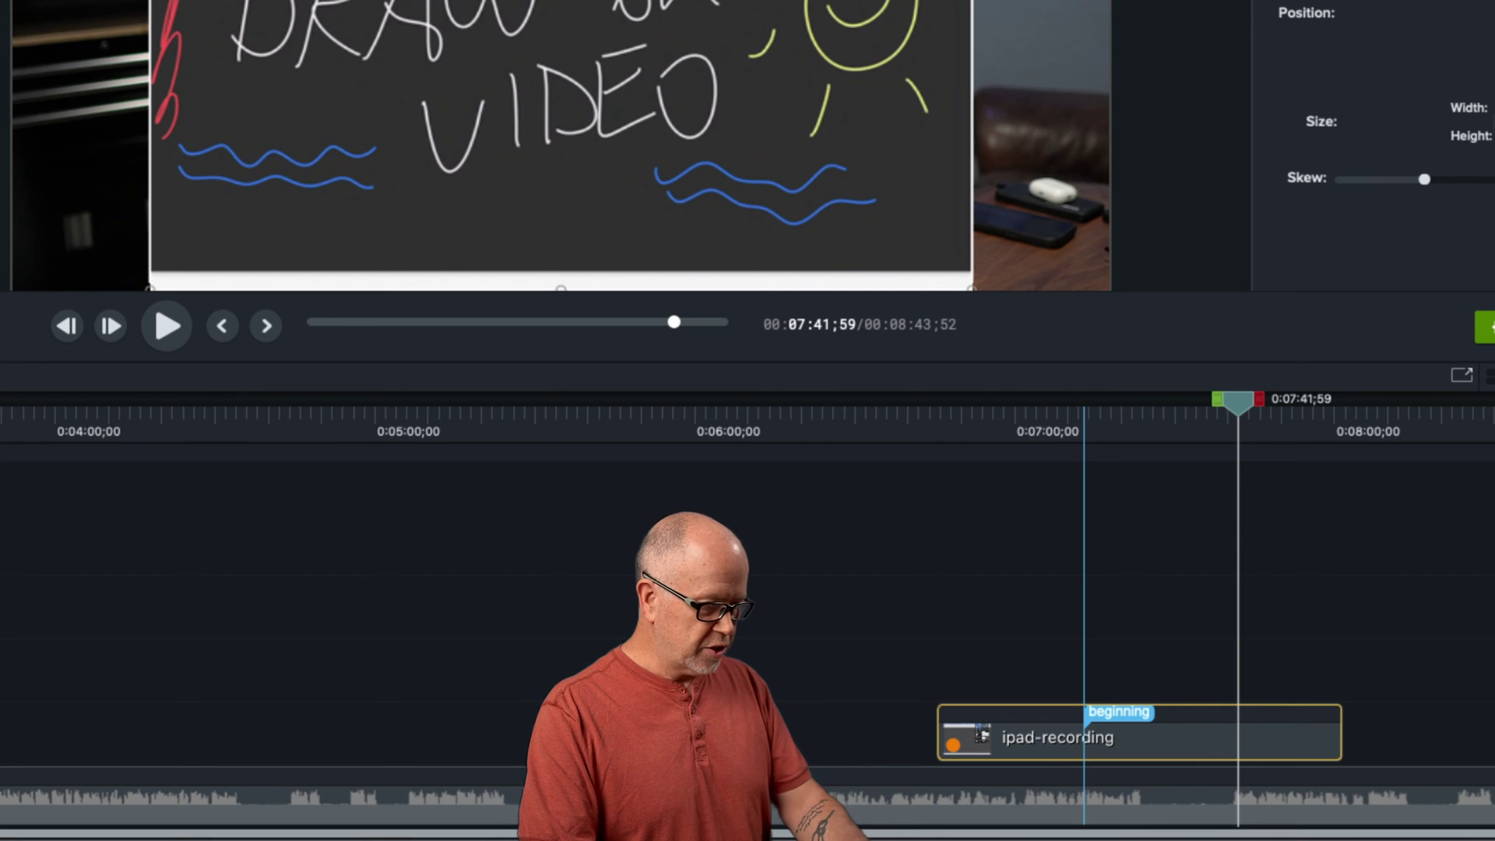
drag(909, 751, 910, 693)
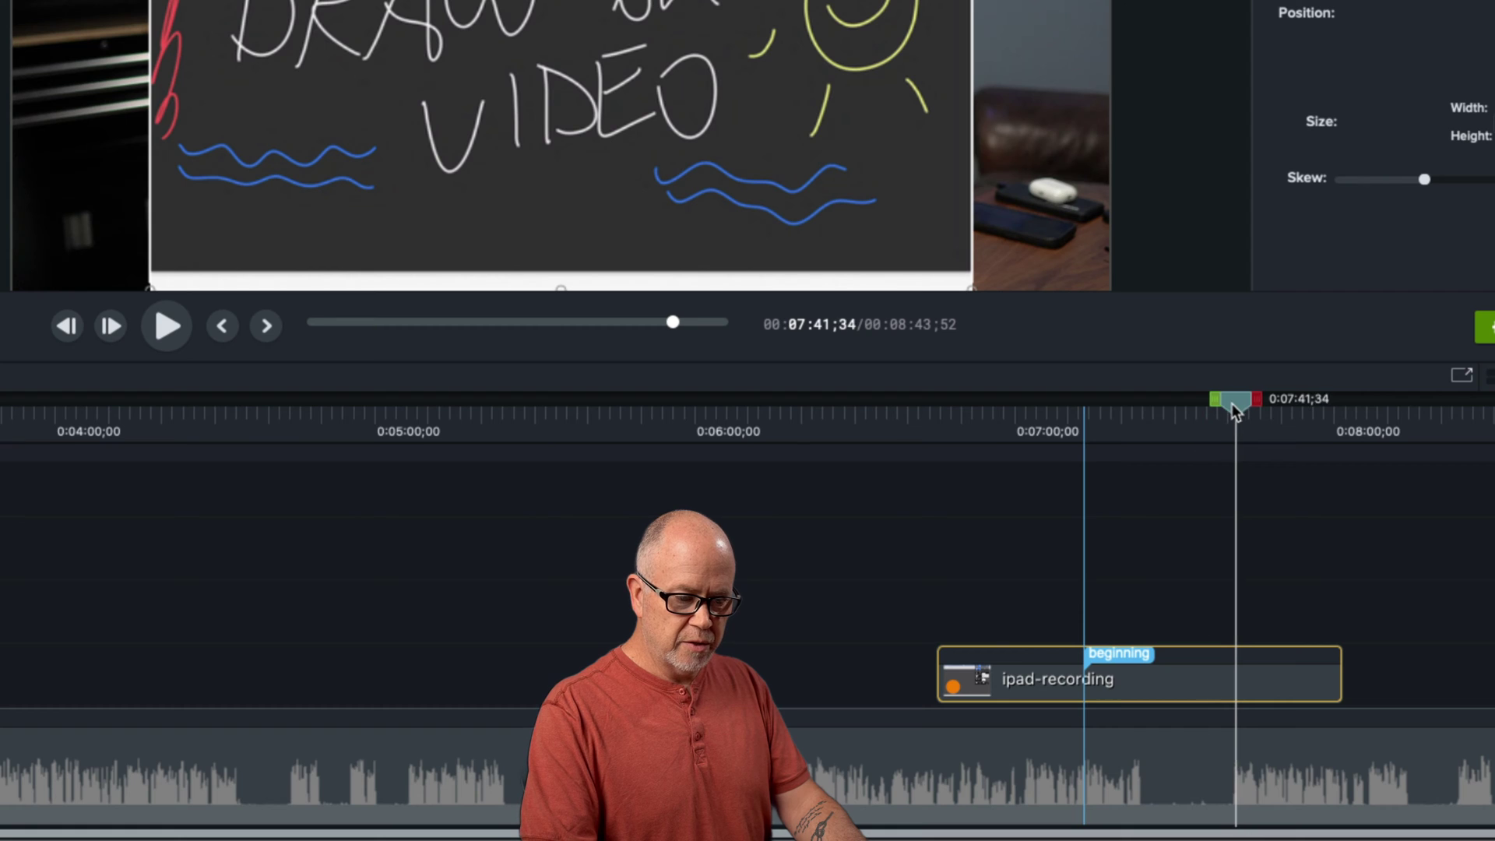
drag(1231, 403, 1225, 404)
key(space)
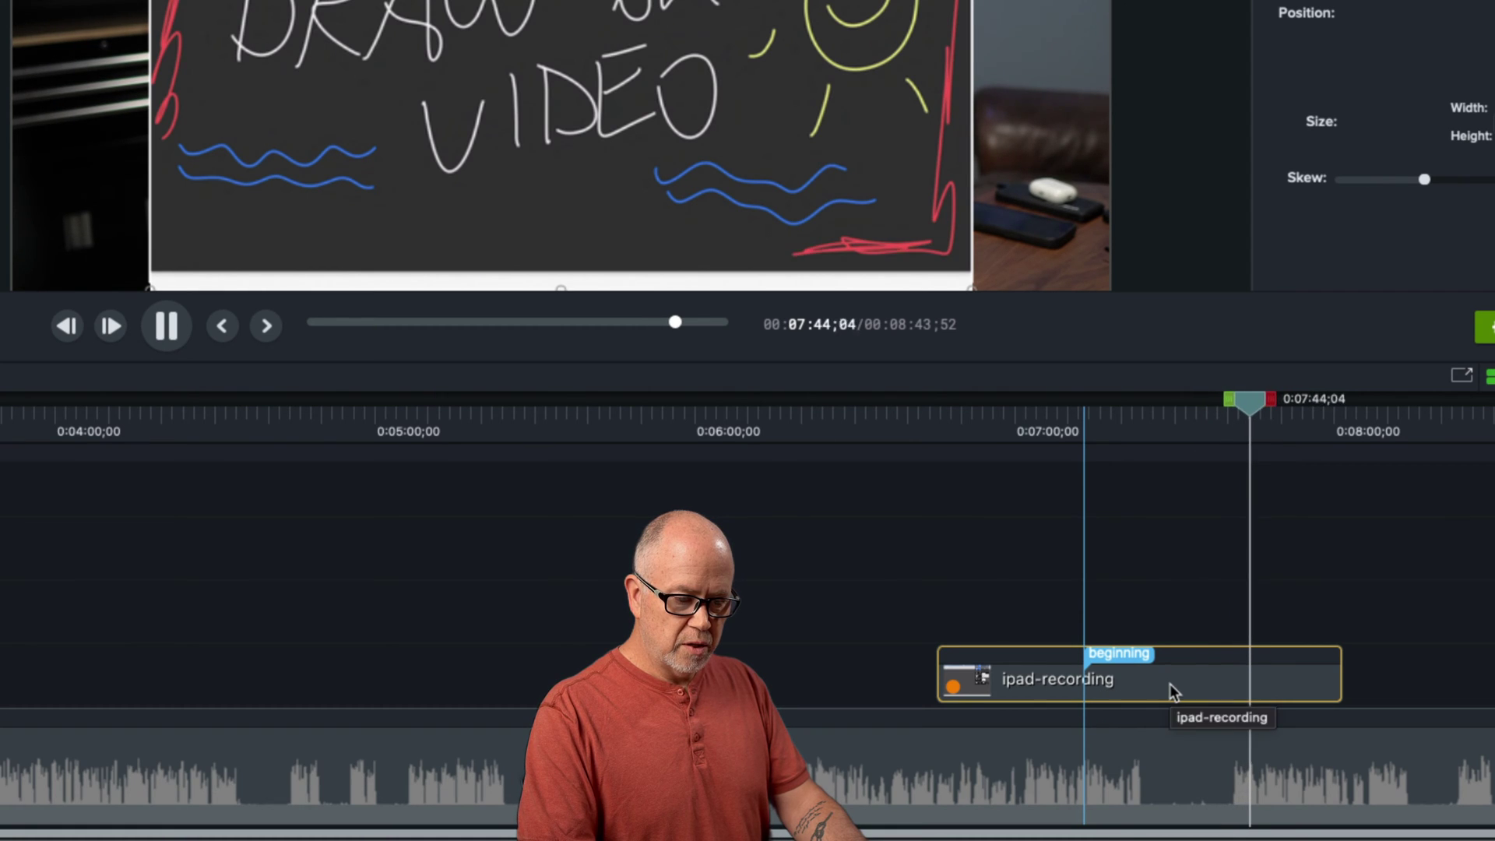
key(space)
drag(1240, 395, 1115, 466)
drag(1161, 591, 1145, 597)
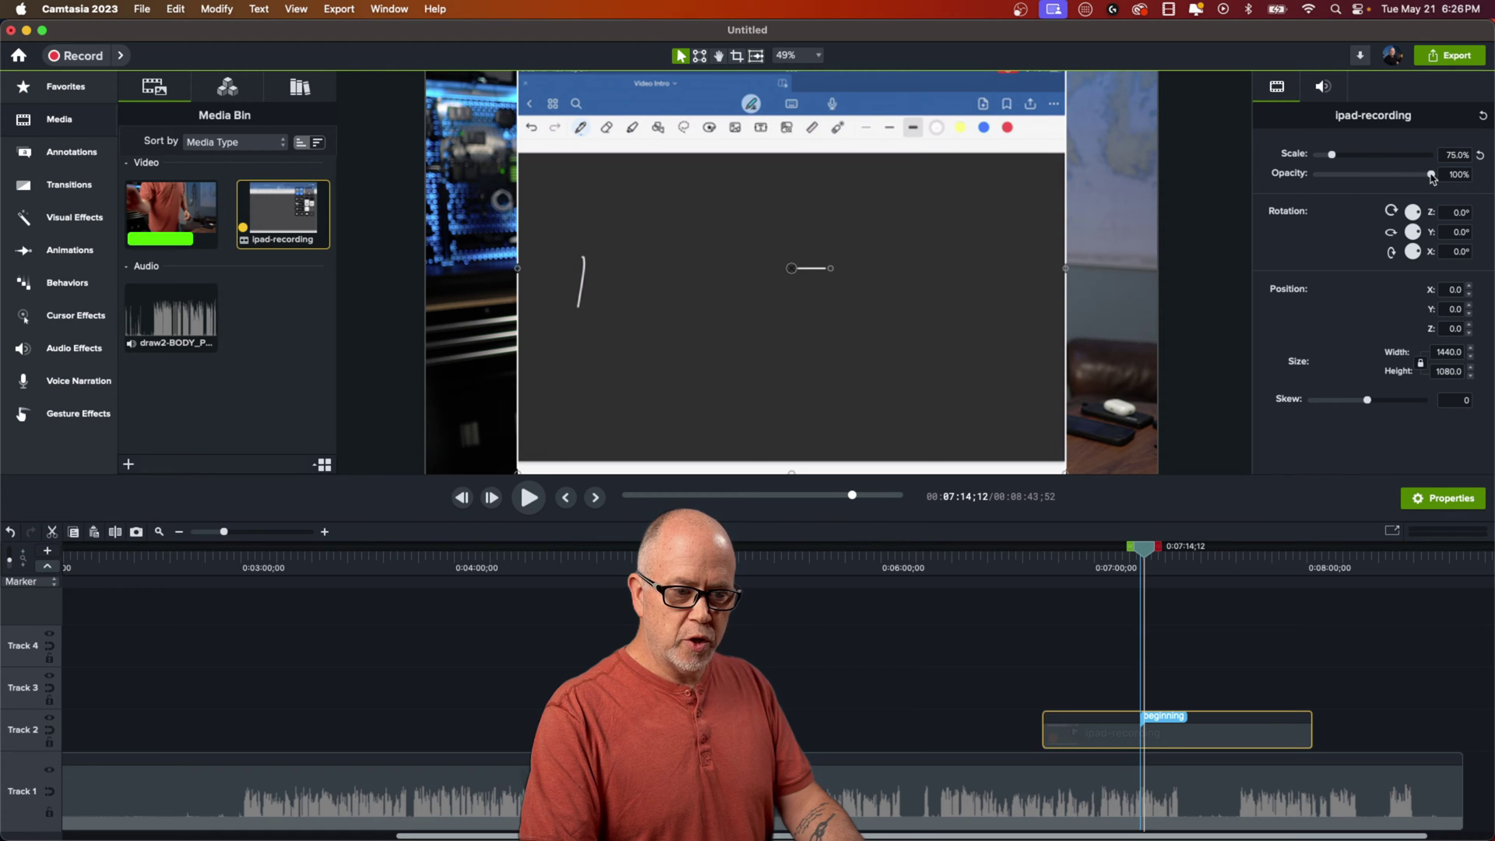
Set the iPad recording's opacity to about 62% and preview from before it starts.
drag(1432, 176, 1391, 183)
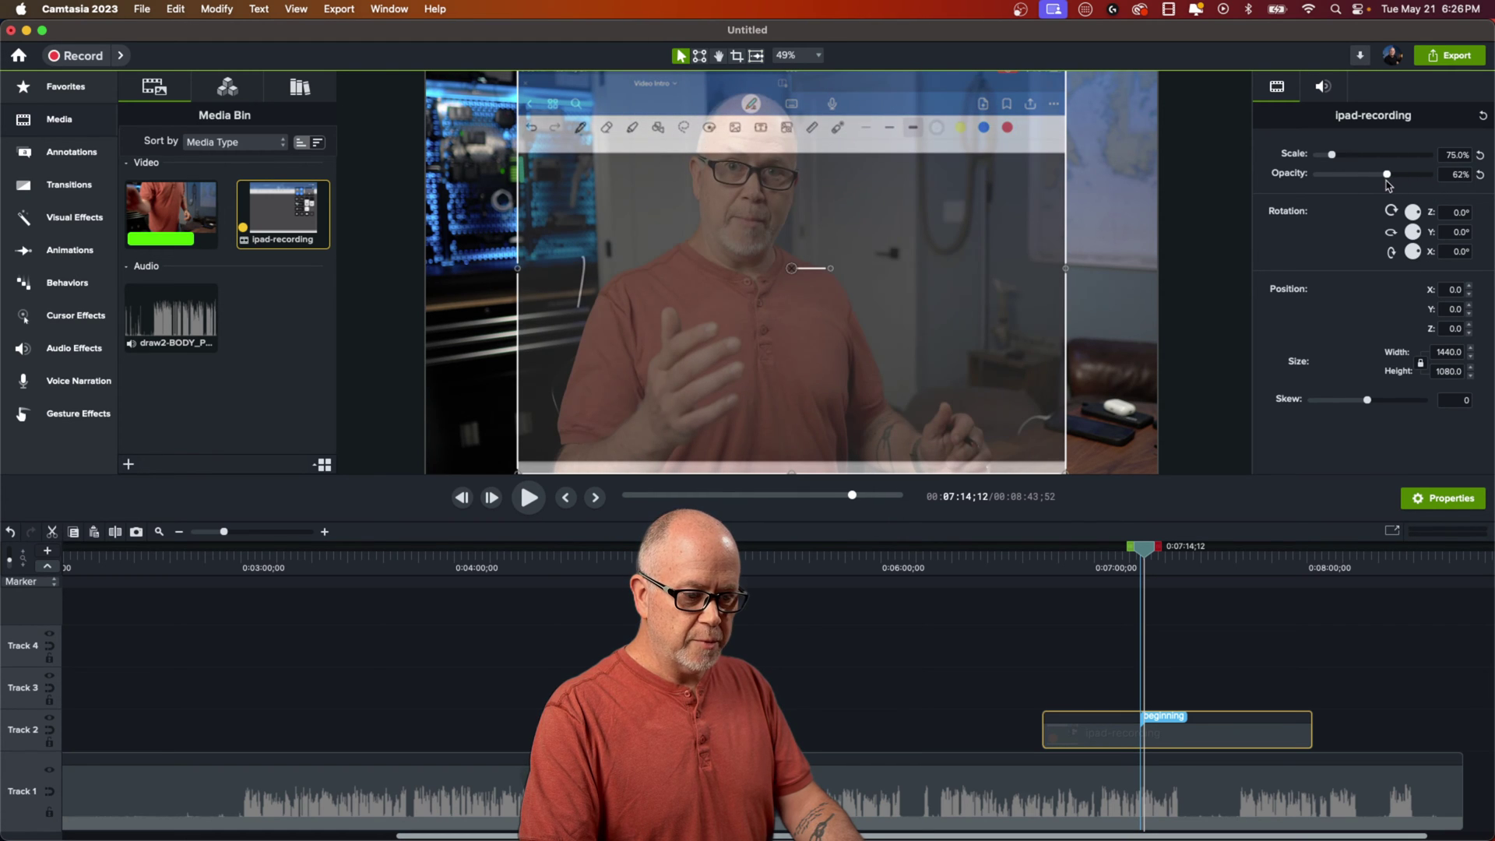
drag(1144, 554, 1085, 568)
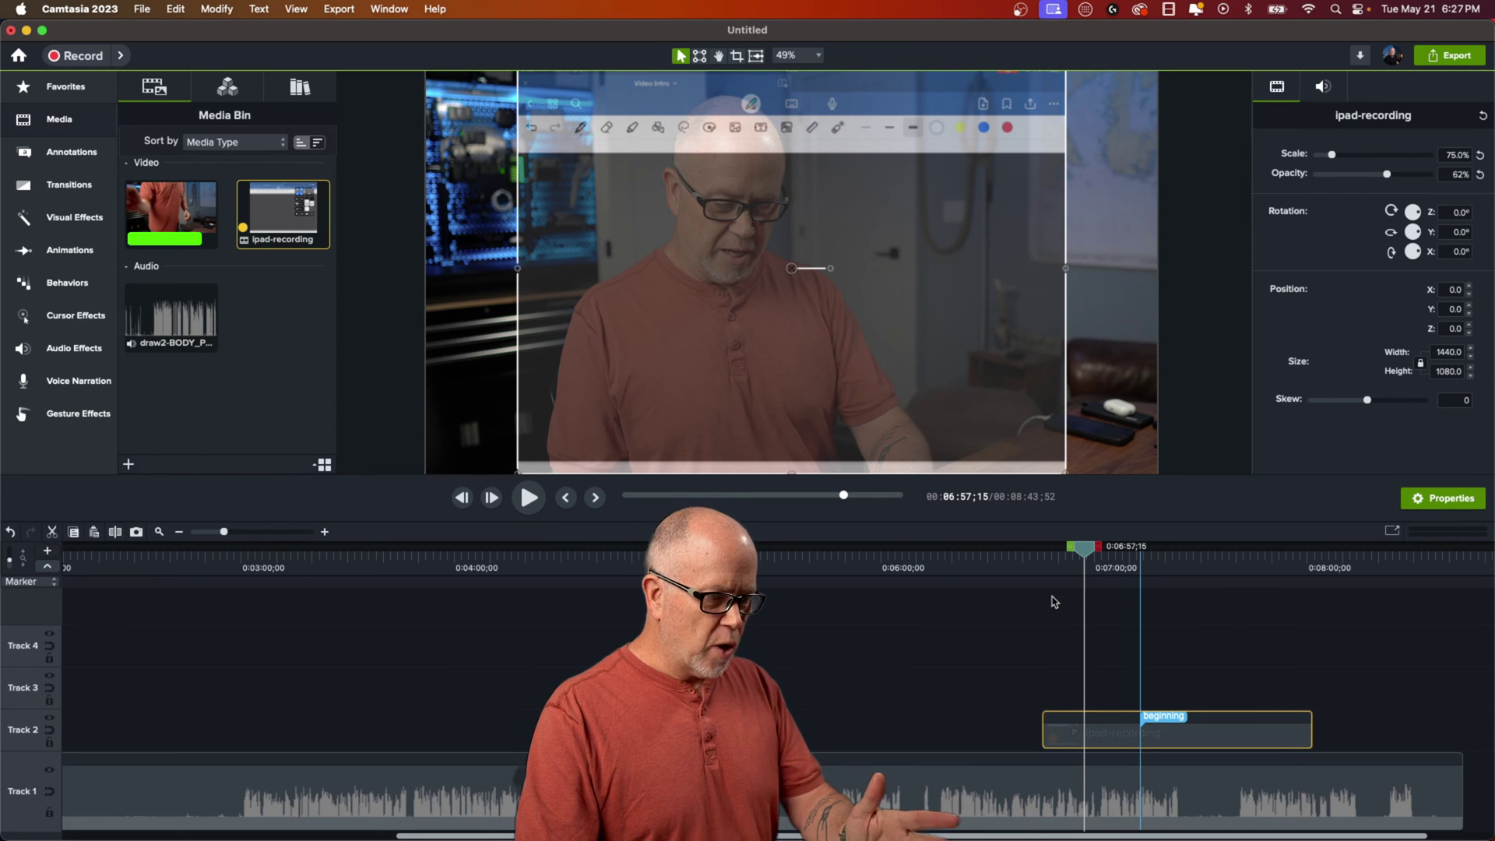
drag(1087, 551, 965, 570)
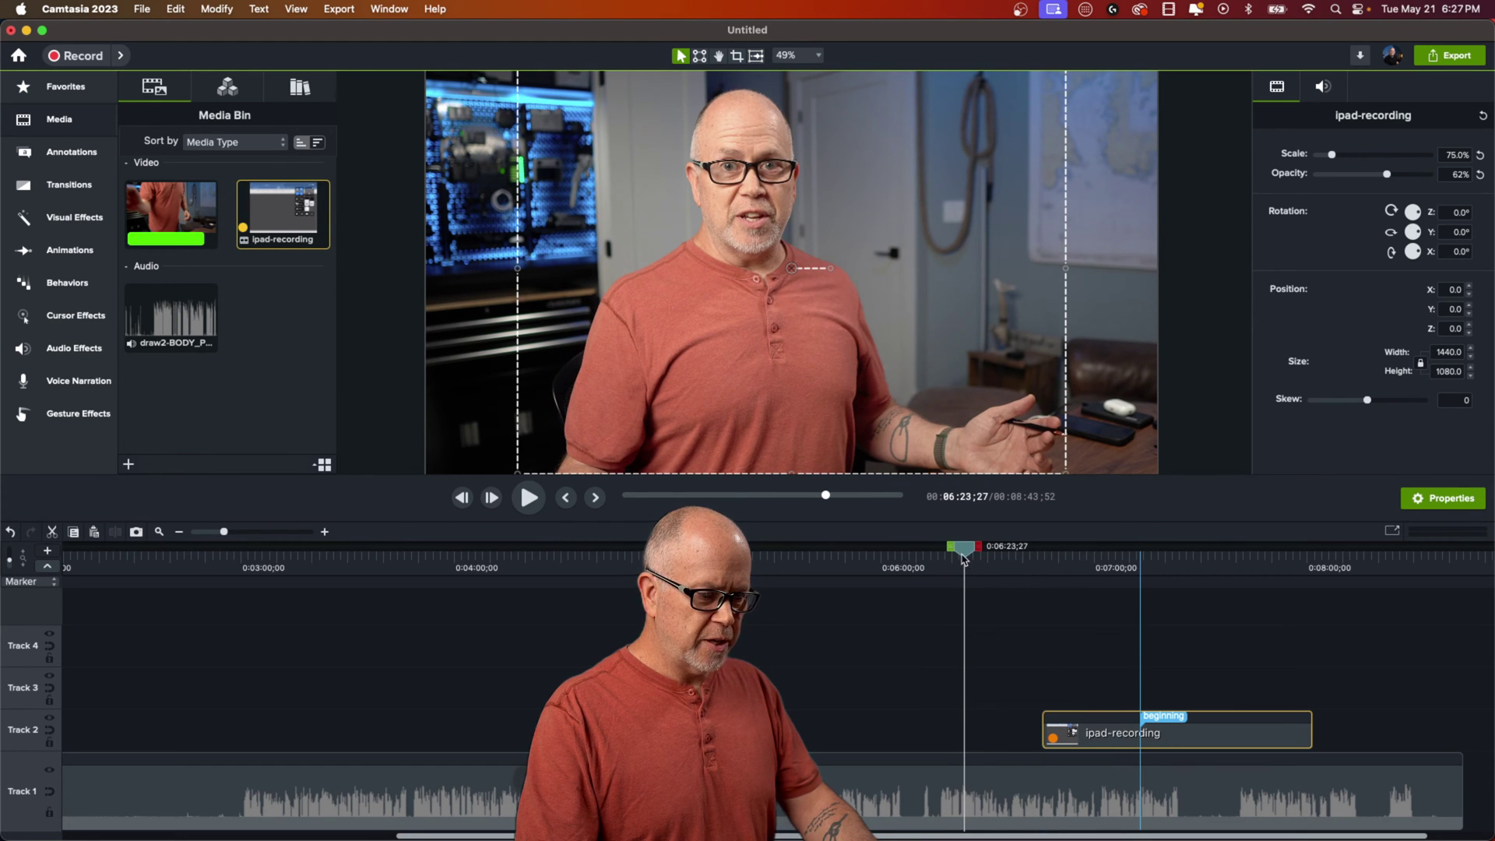
key(space)
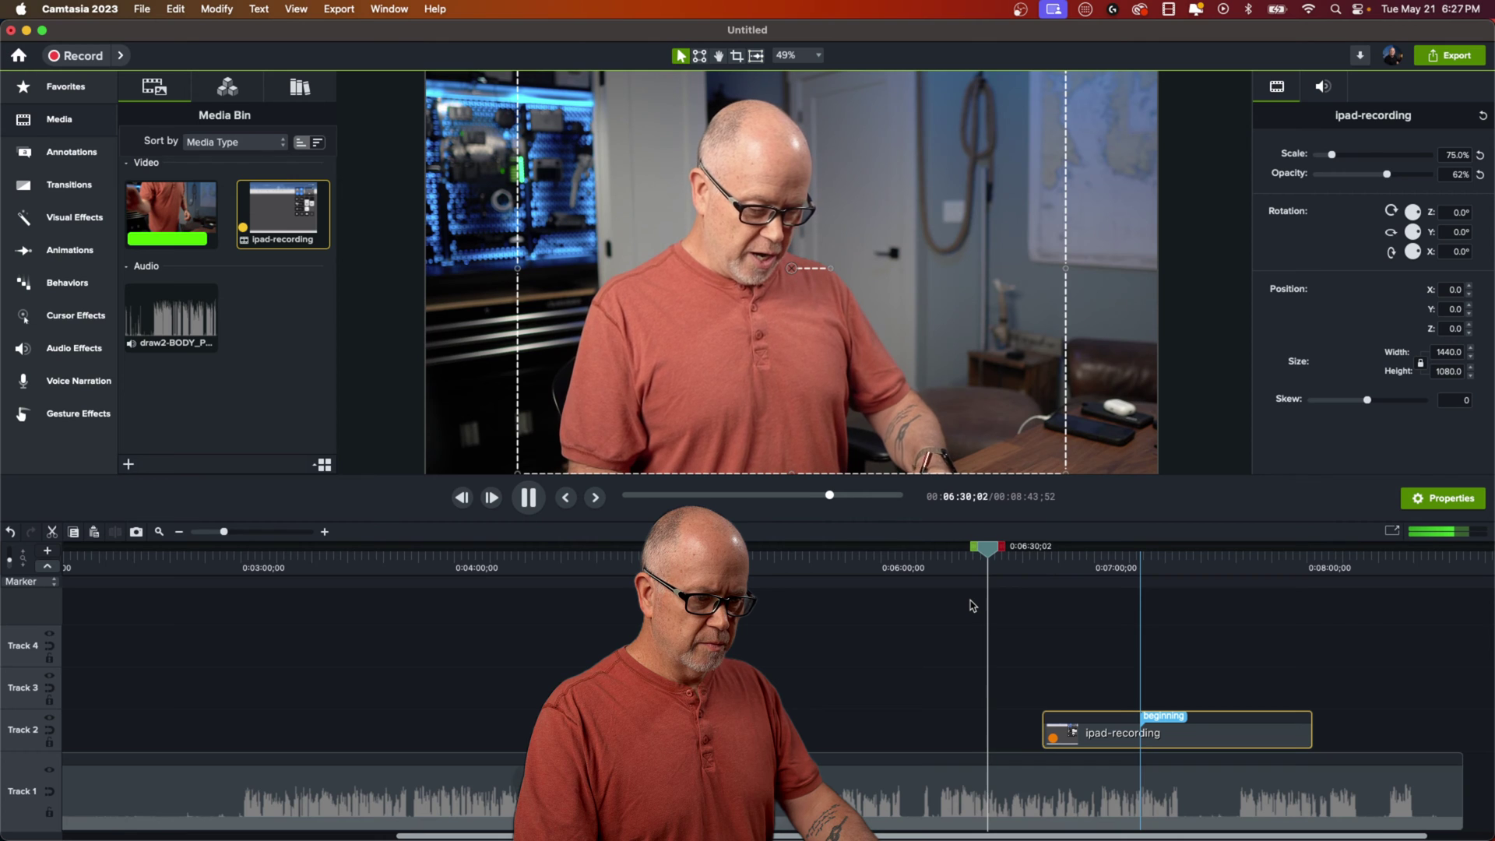
key(space)
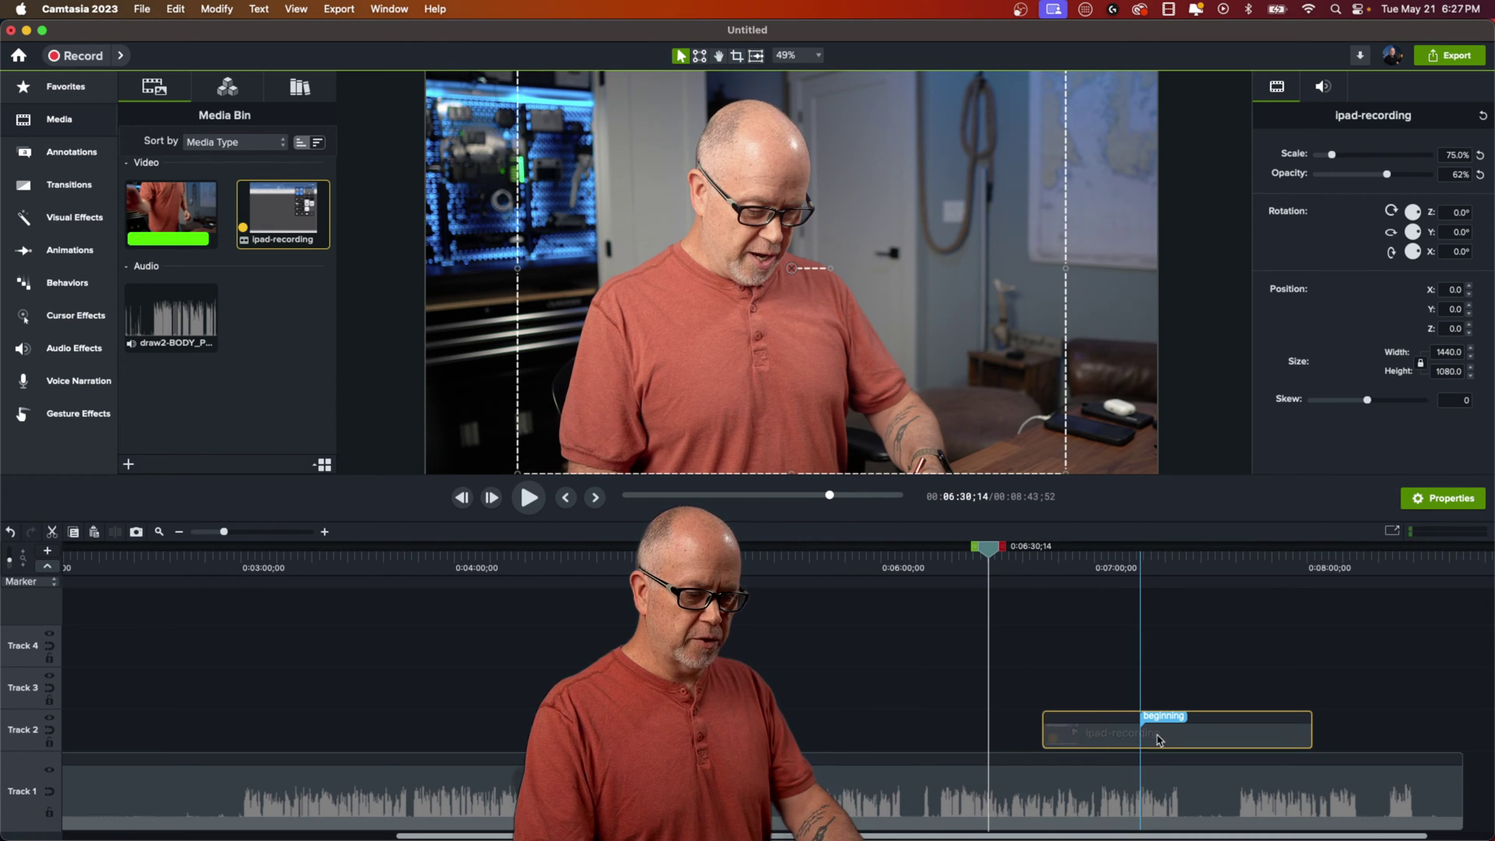
Slide the iPad recording earlier to the playhead and play to check its timing.
drag(1106, 738, 986, 747)
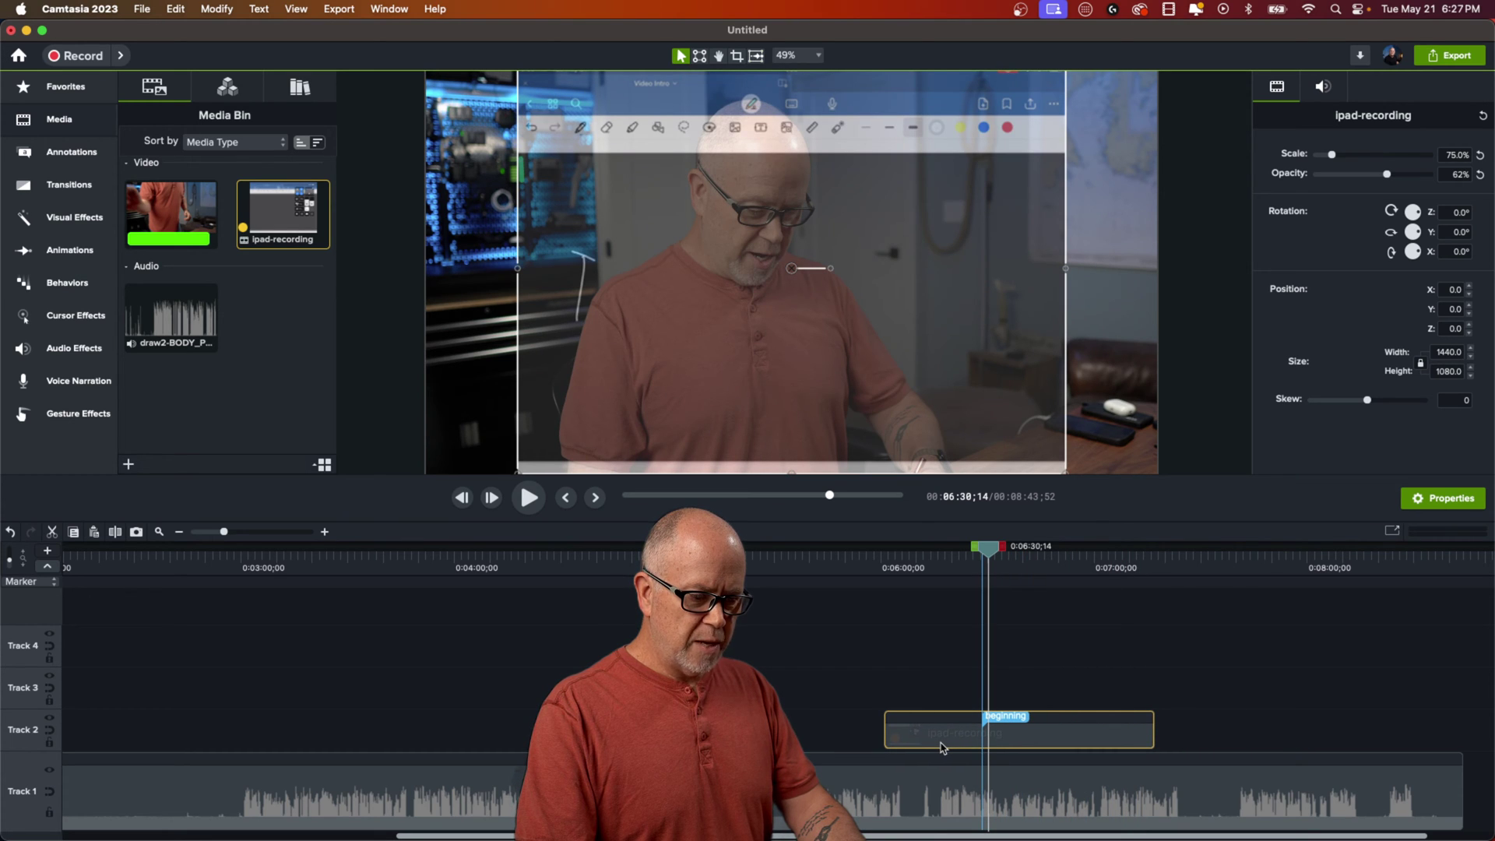
click(971, 562)
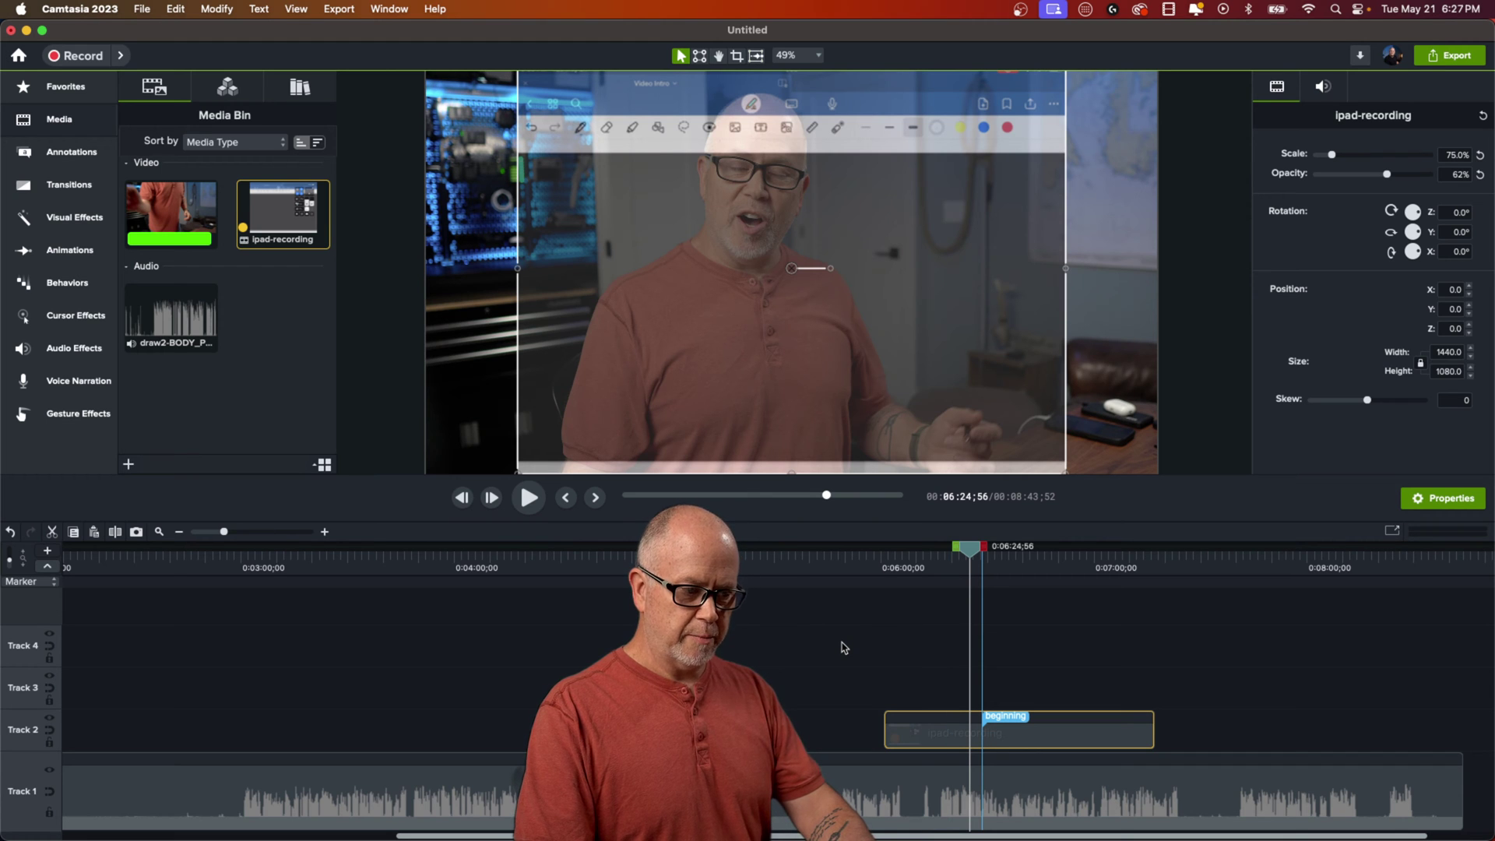
key(space)
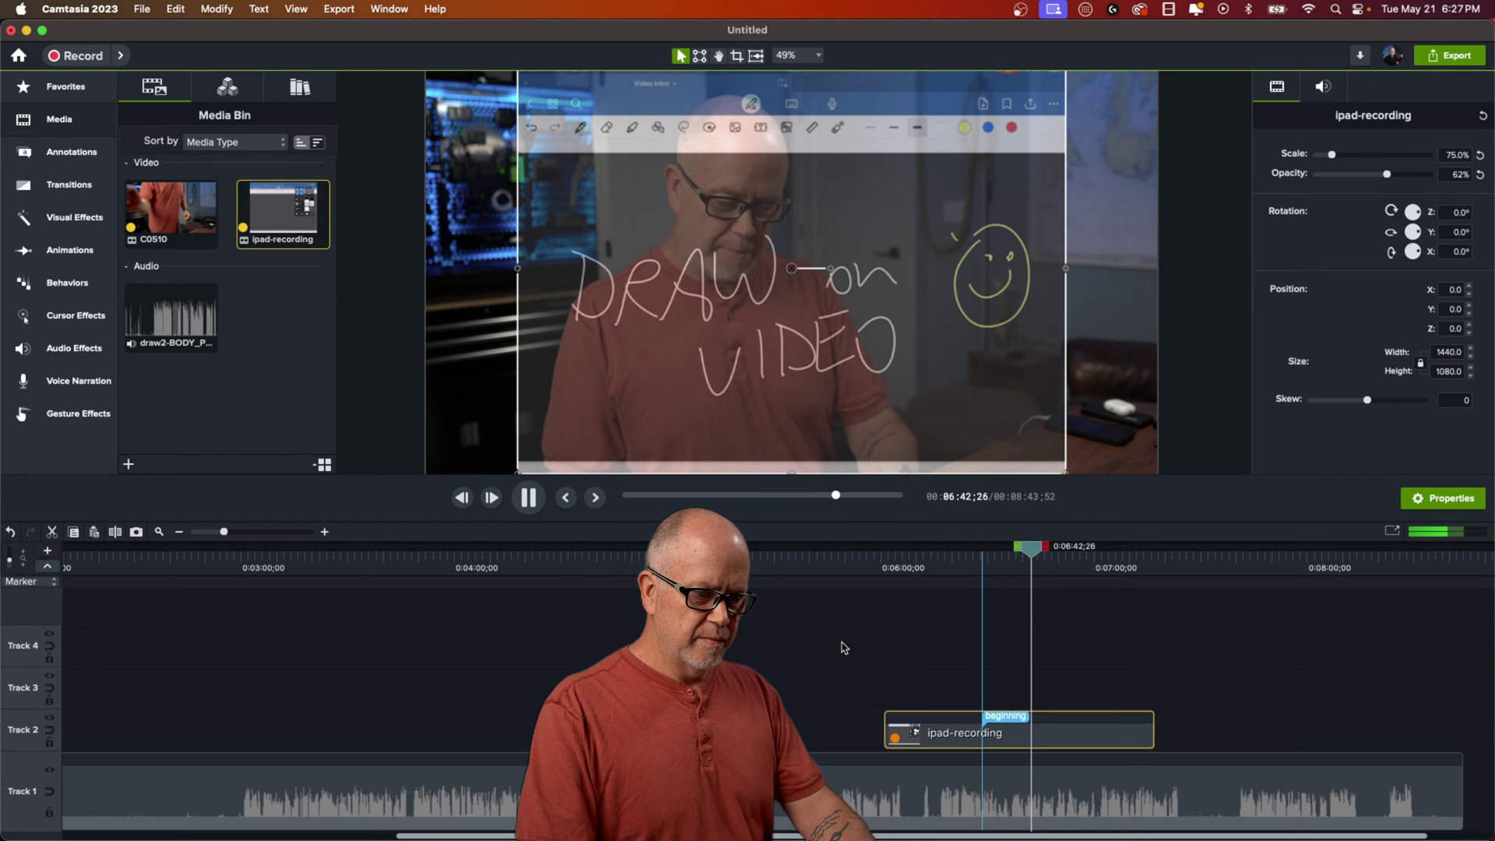
key(space)
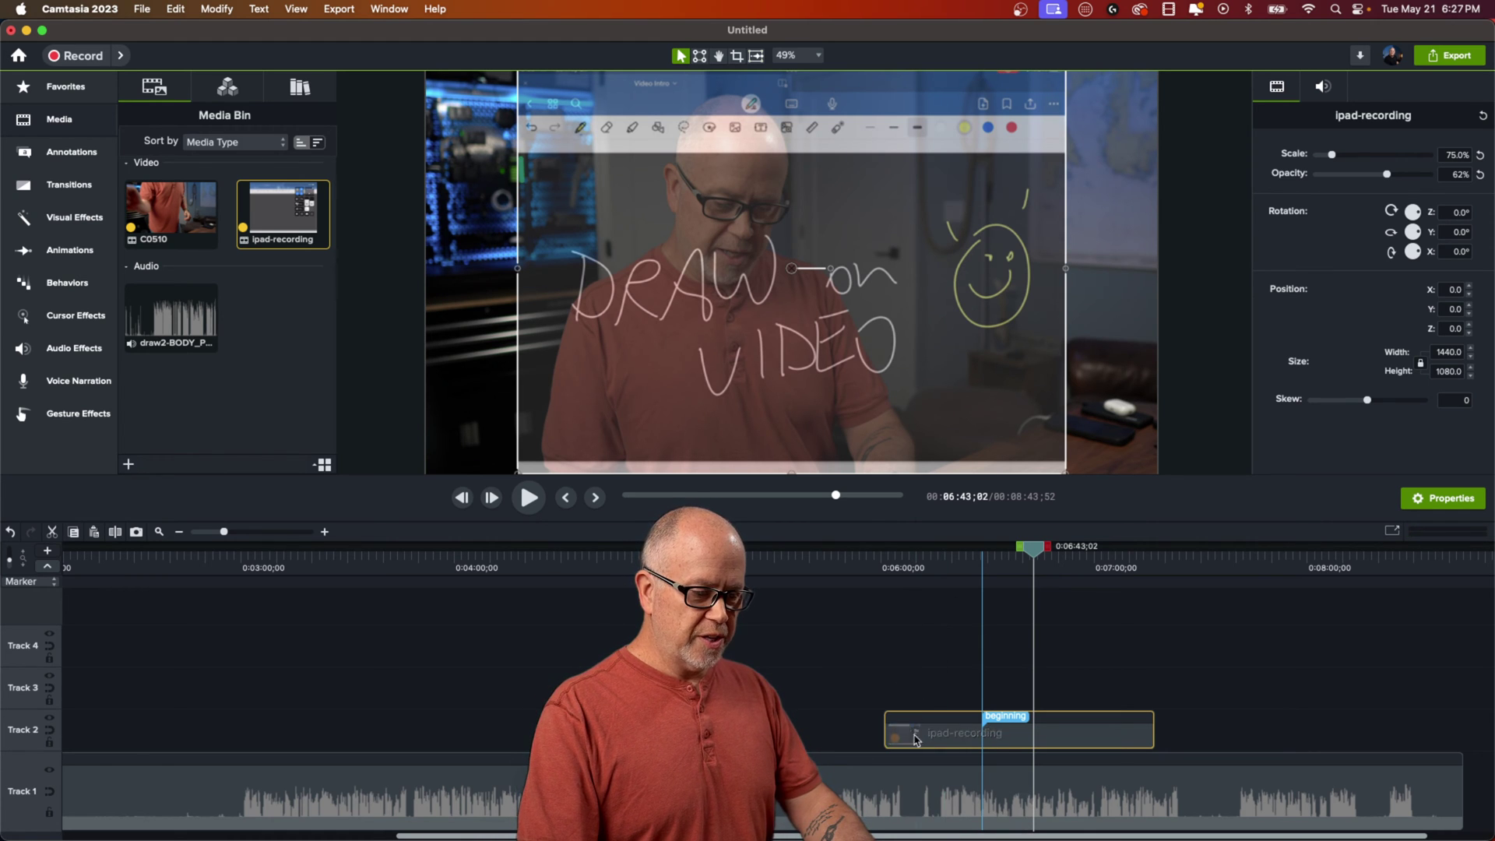
Split the camera group at 0:05:35;51 and delete the piece before the cut.
click(934, 695)
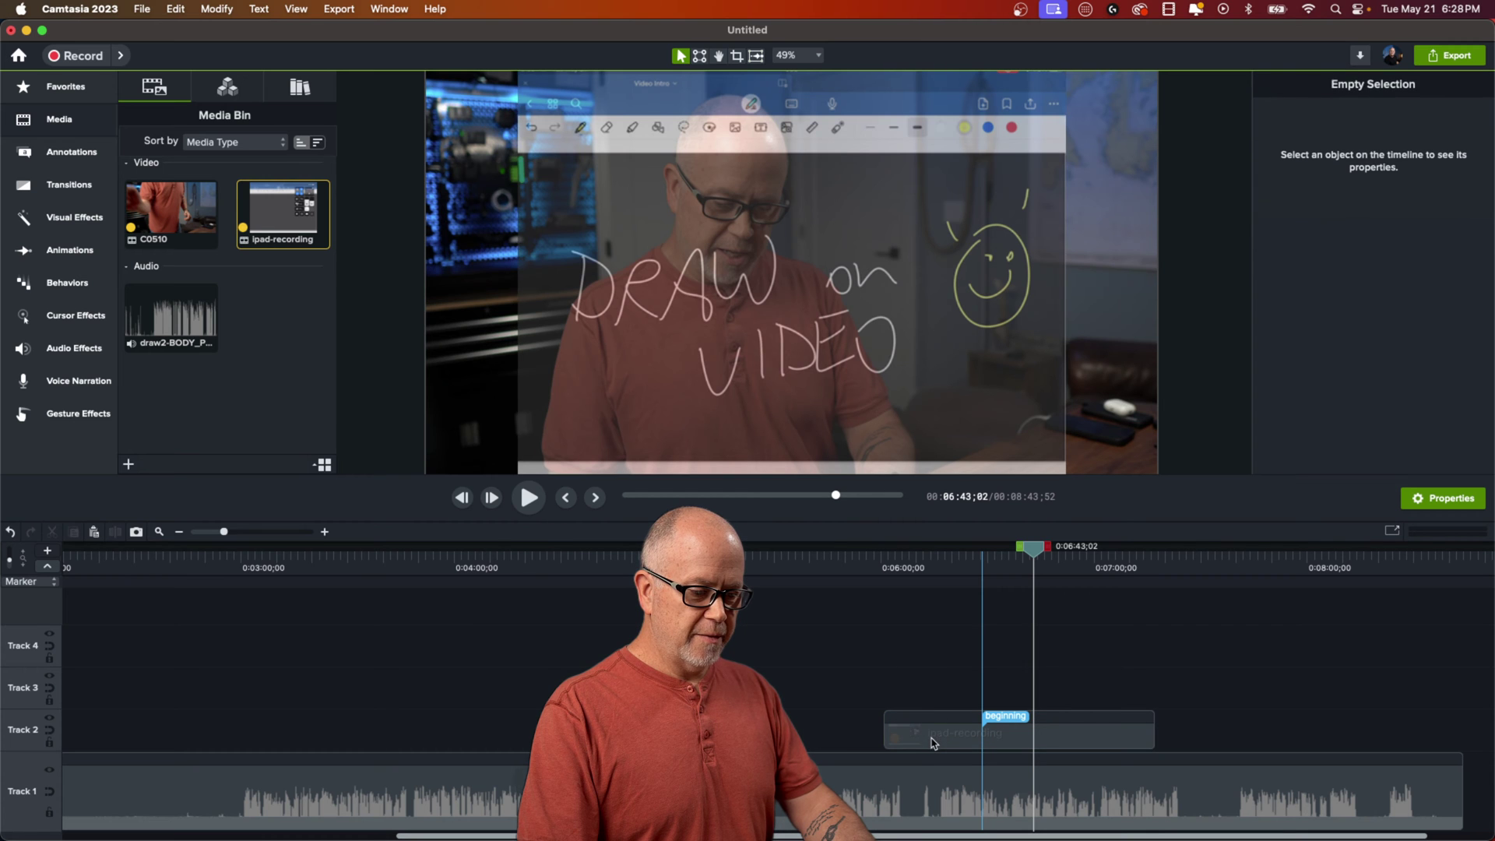
click(932, 735)
click(879, 554)
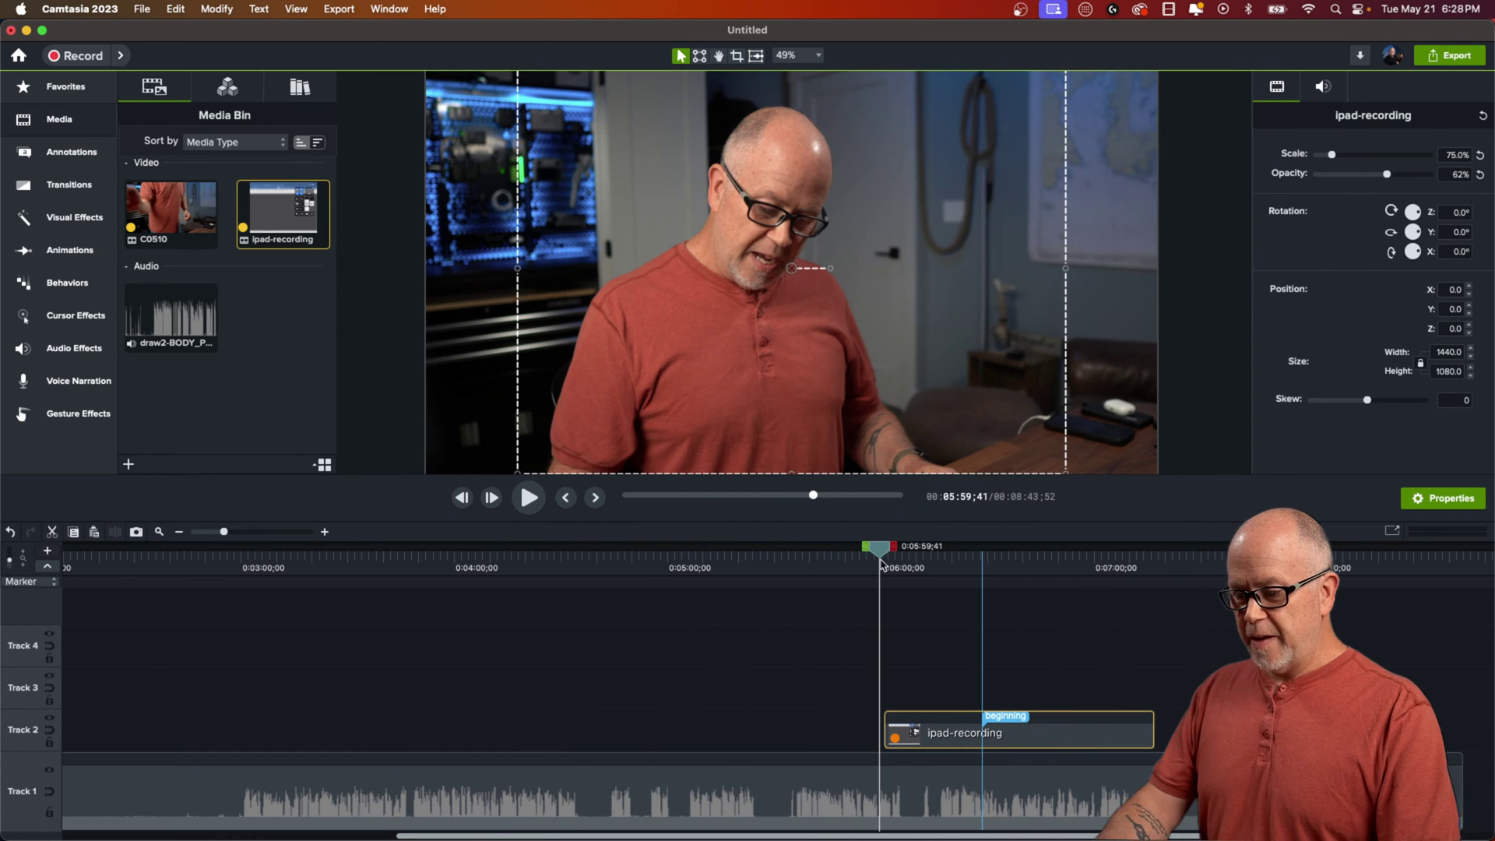
drag(879, 554, 787, 679)
key(space)
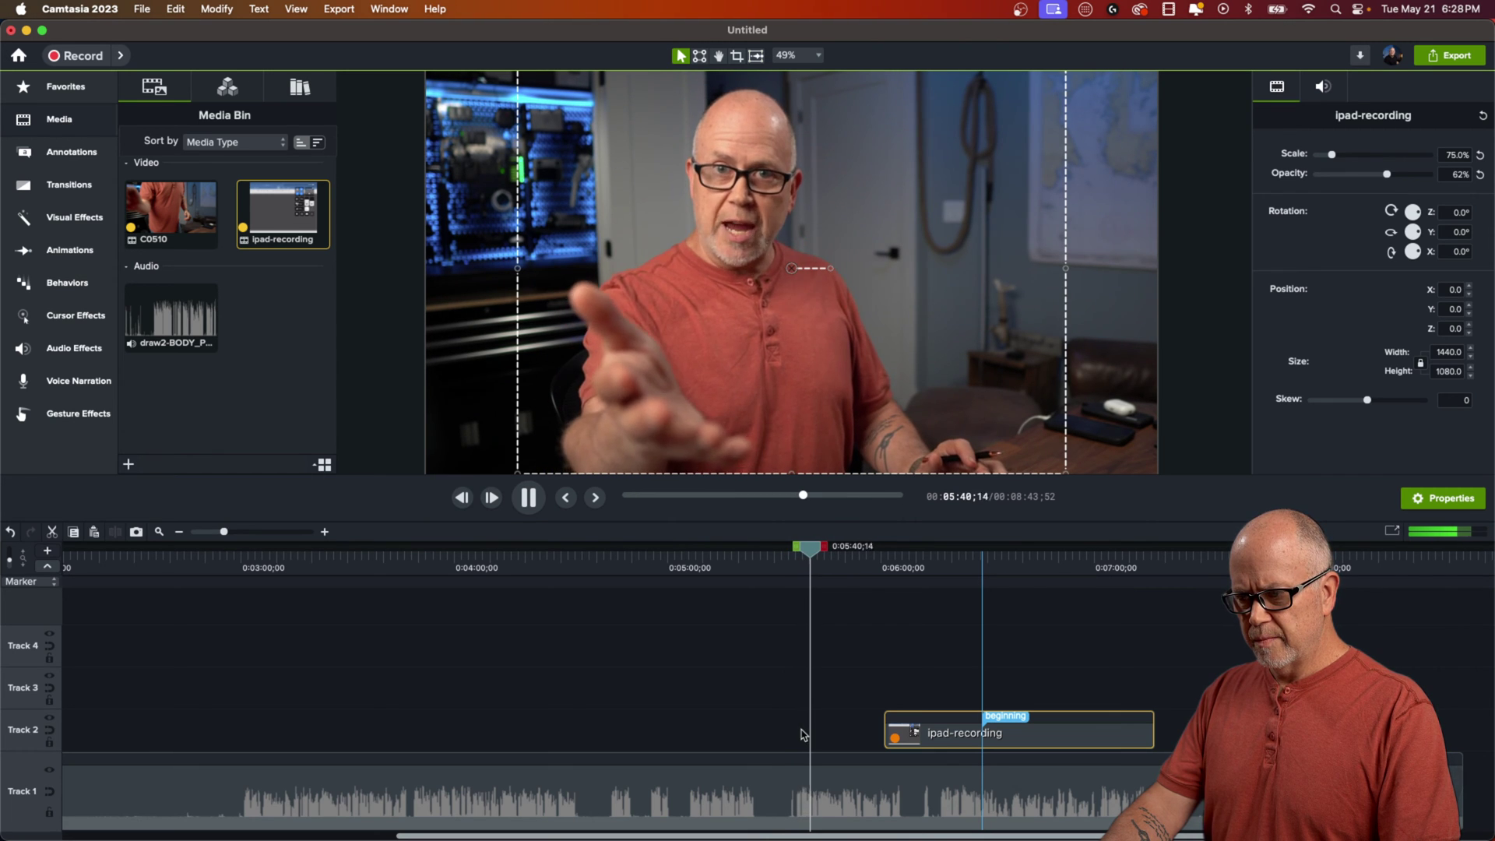
key(space)
click(802, 554)
drag(801, 554, 795, 554)
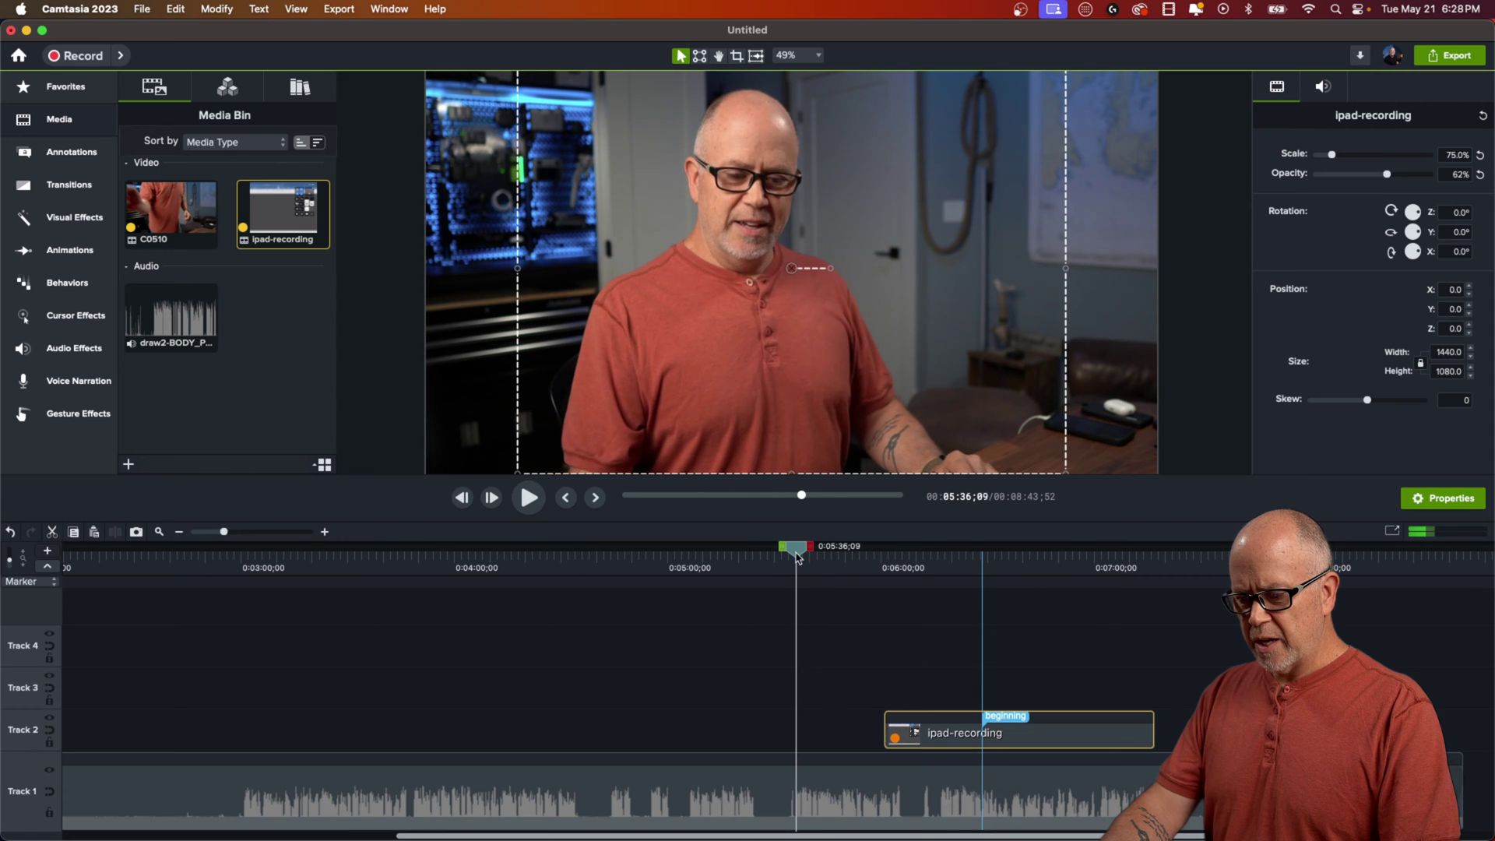
click(759, 782)
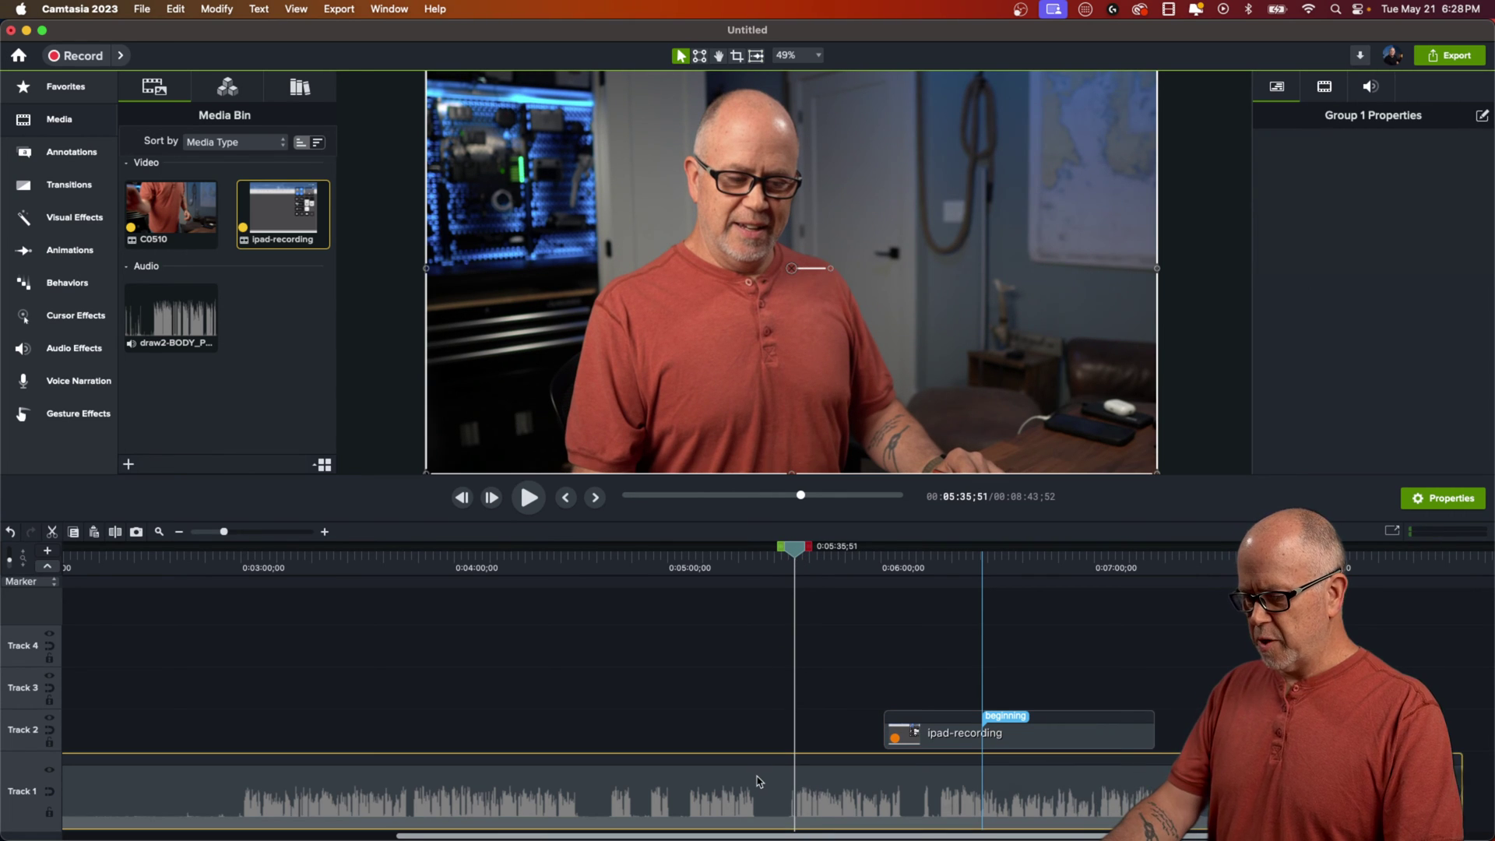
key(s)
key(Delete)
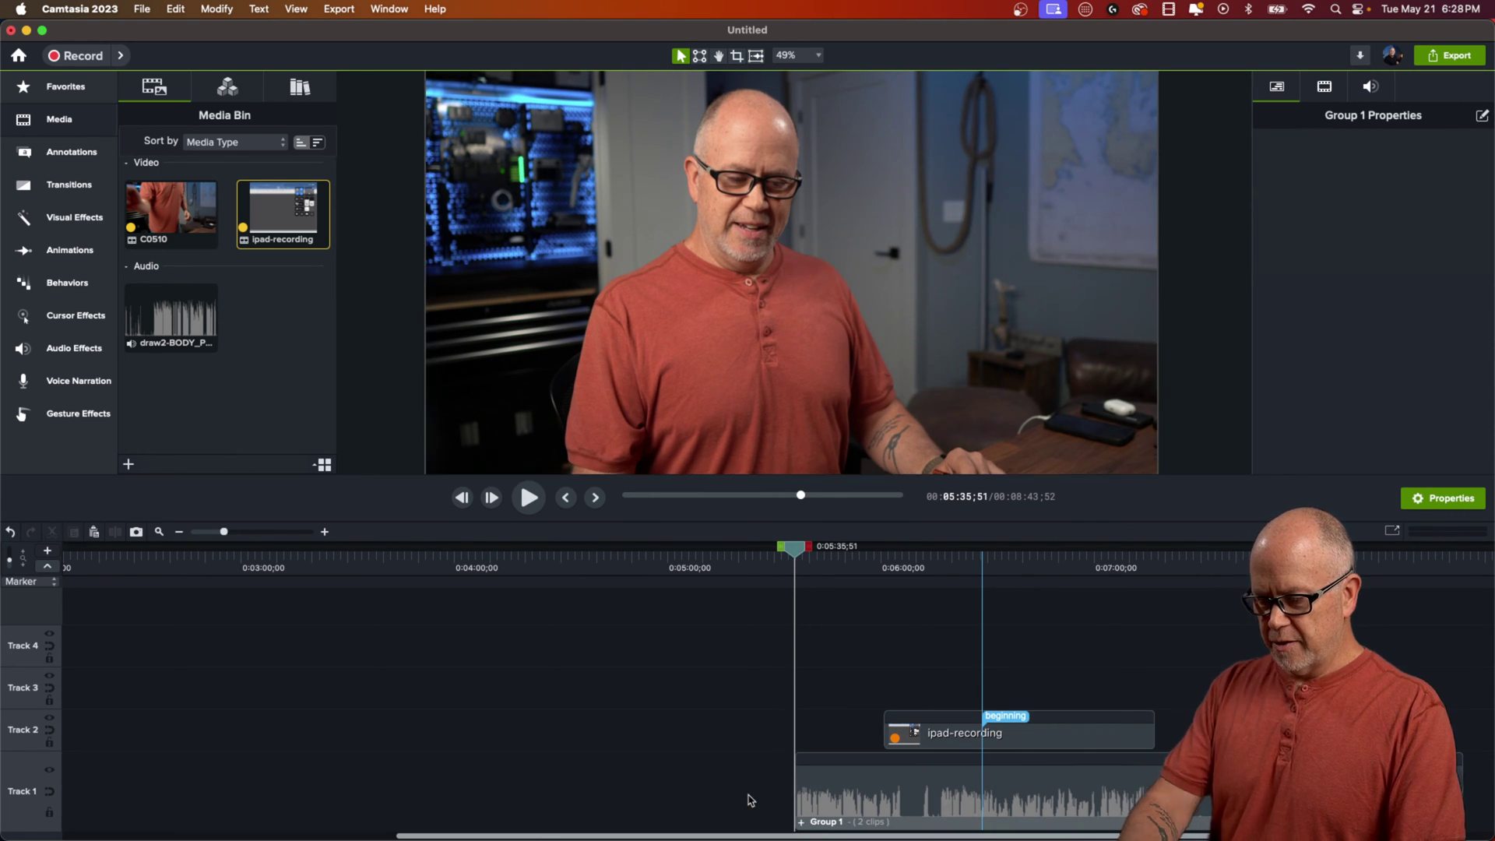
Move the clips to 0:00 and mark the iPad recording's start near 0:00:24;55.
click(159, 533)
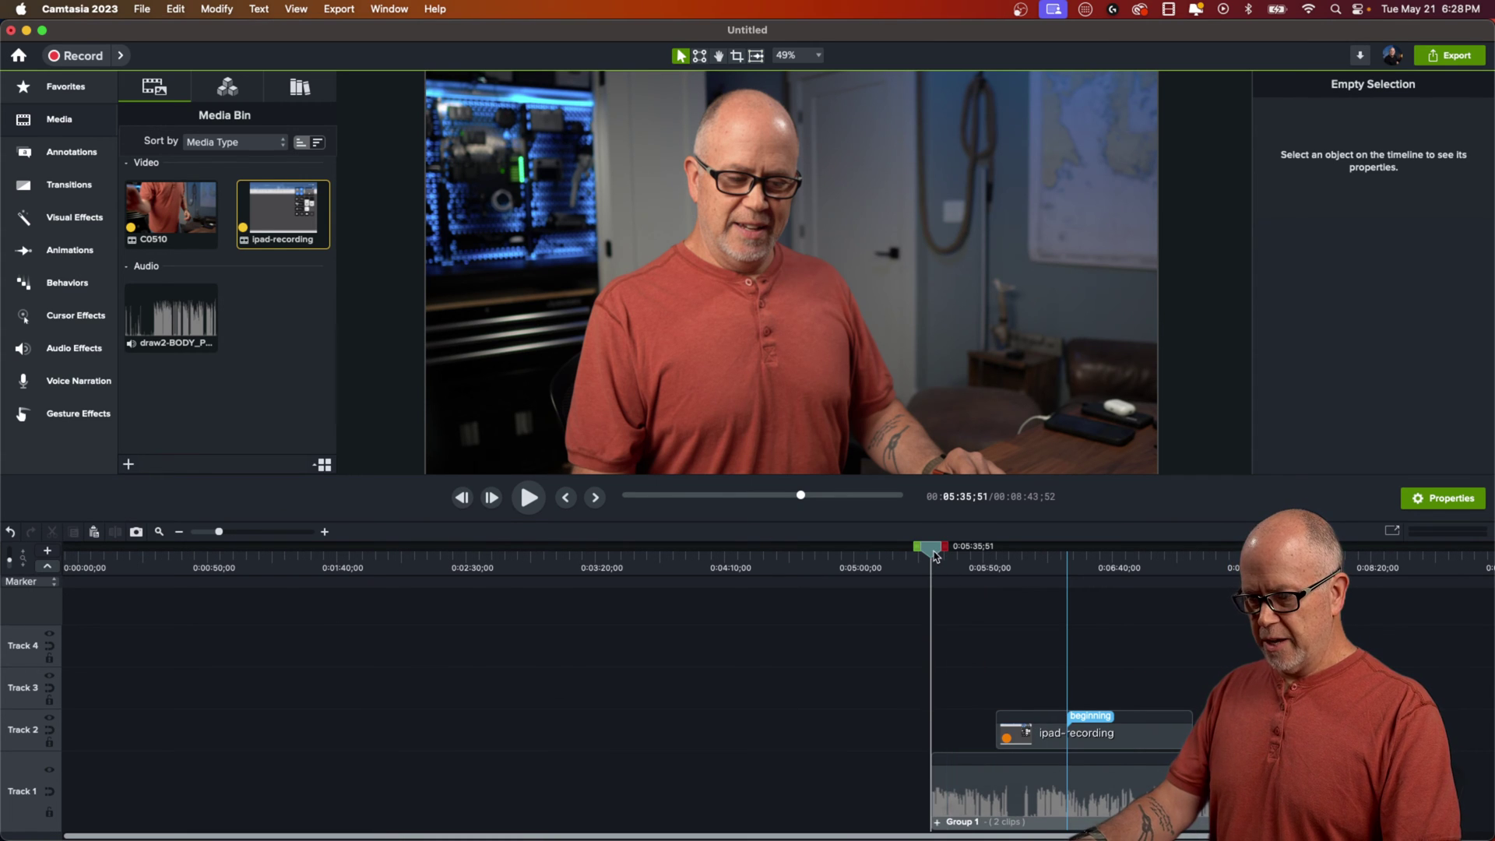
drag(934, 555, 56, 592)
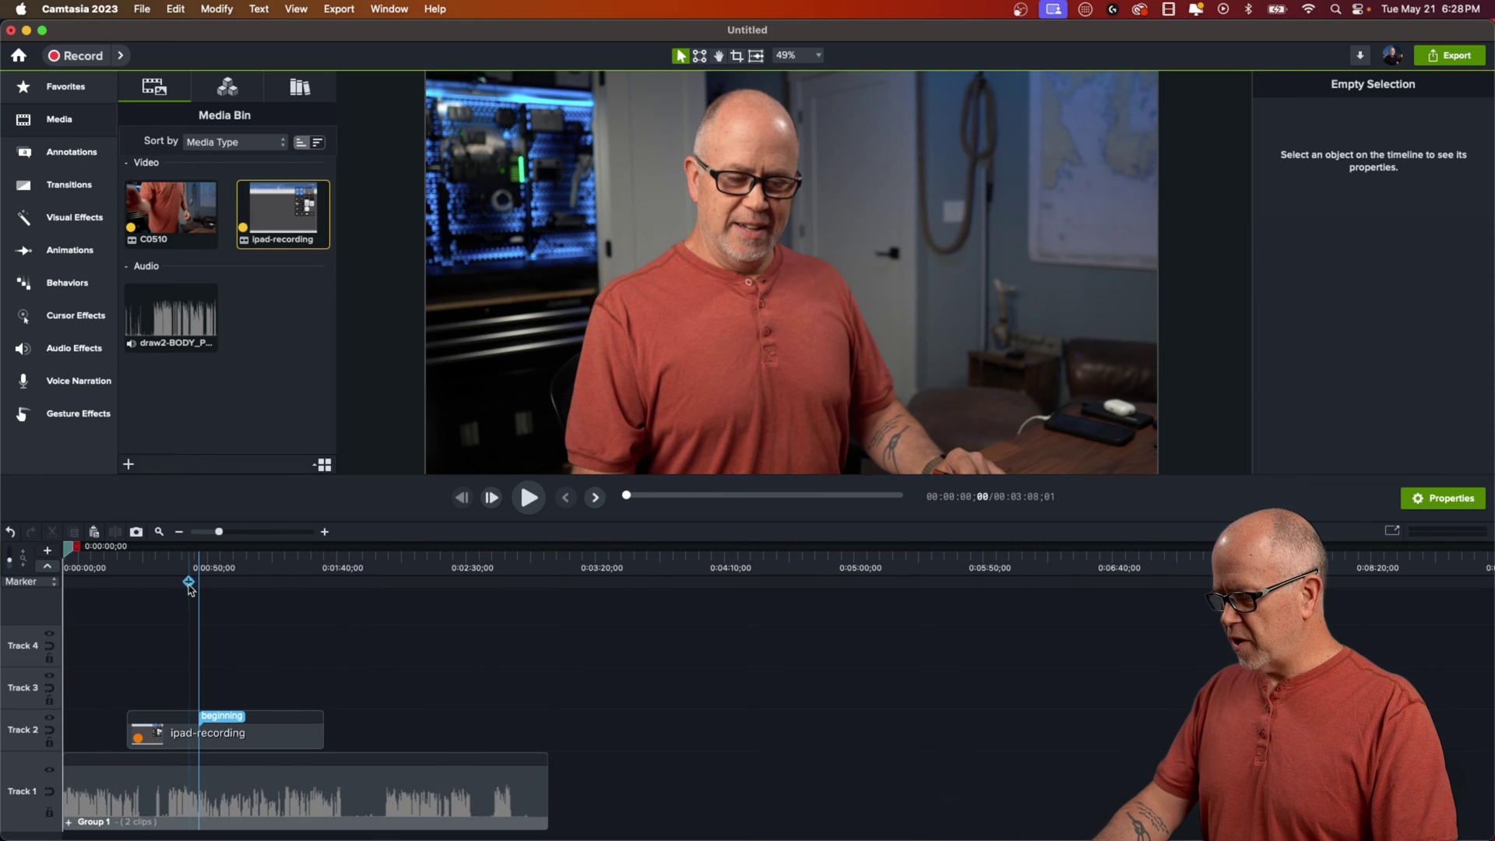
click(167, 566)
click(184, 739)
key(ctrl+alt+Left)
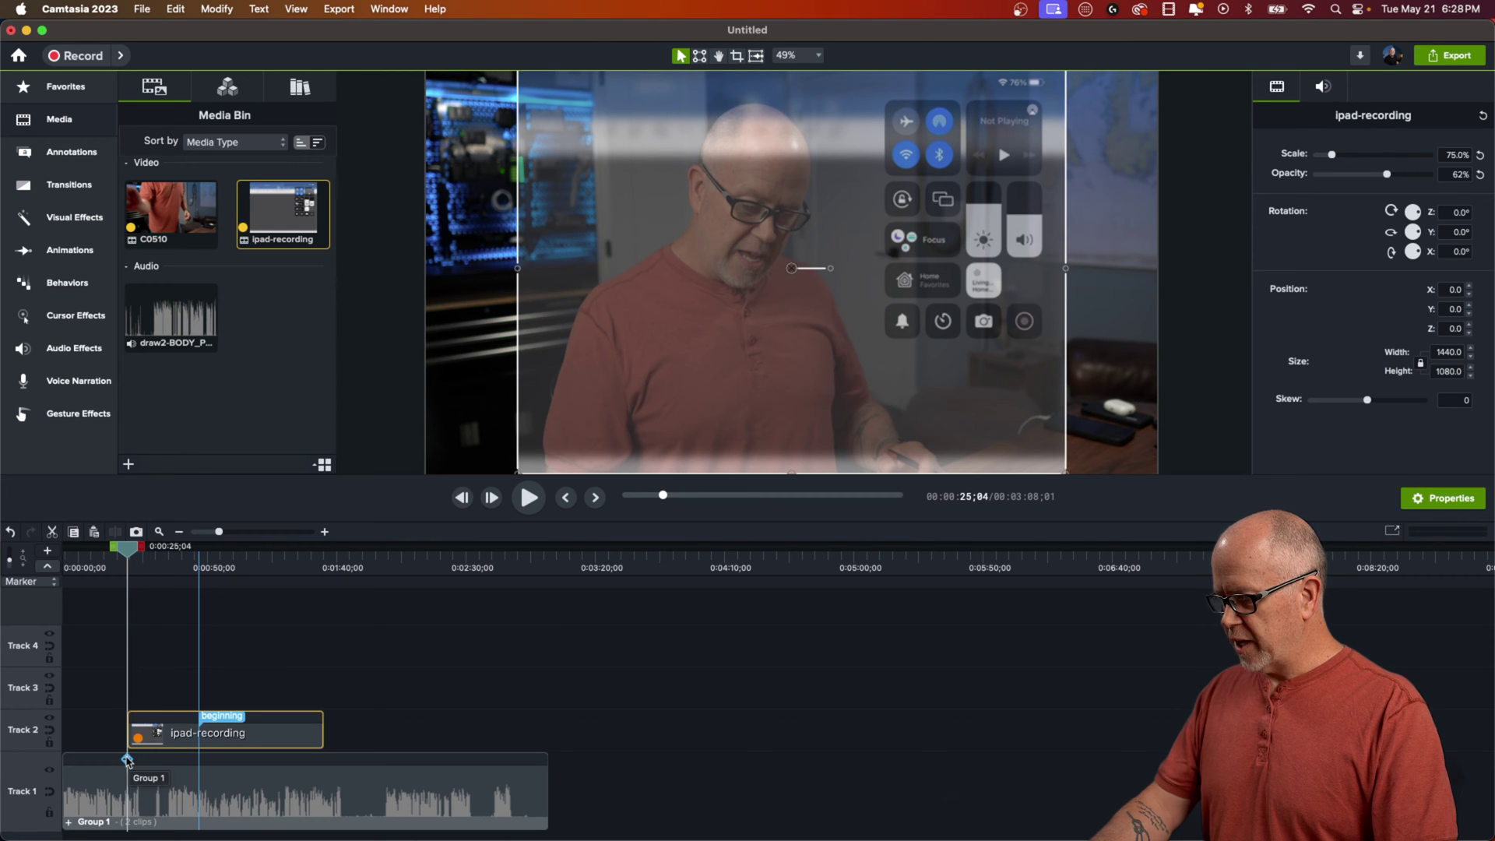
click(127, 759)
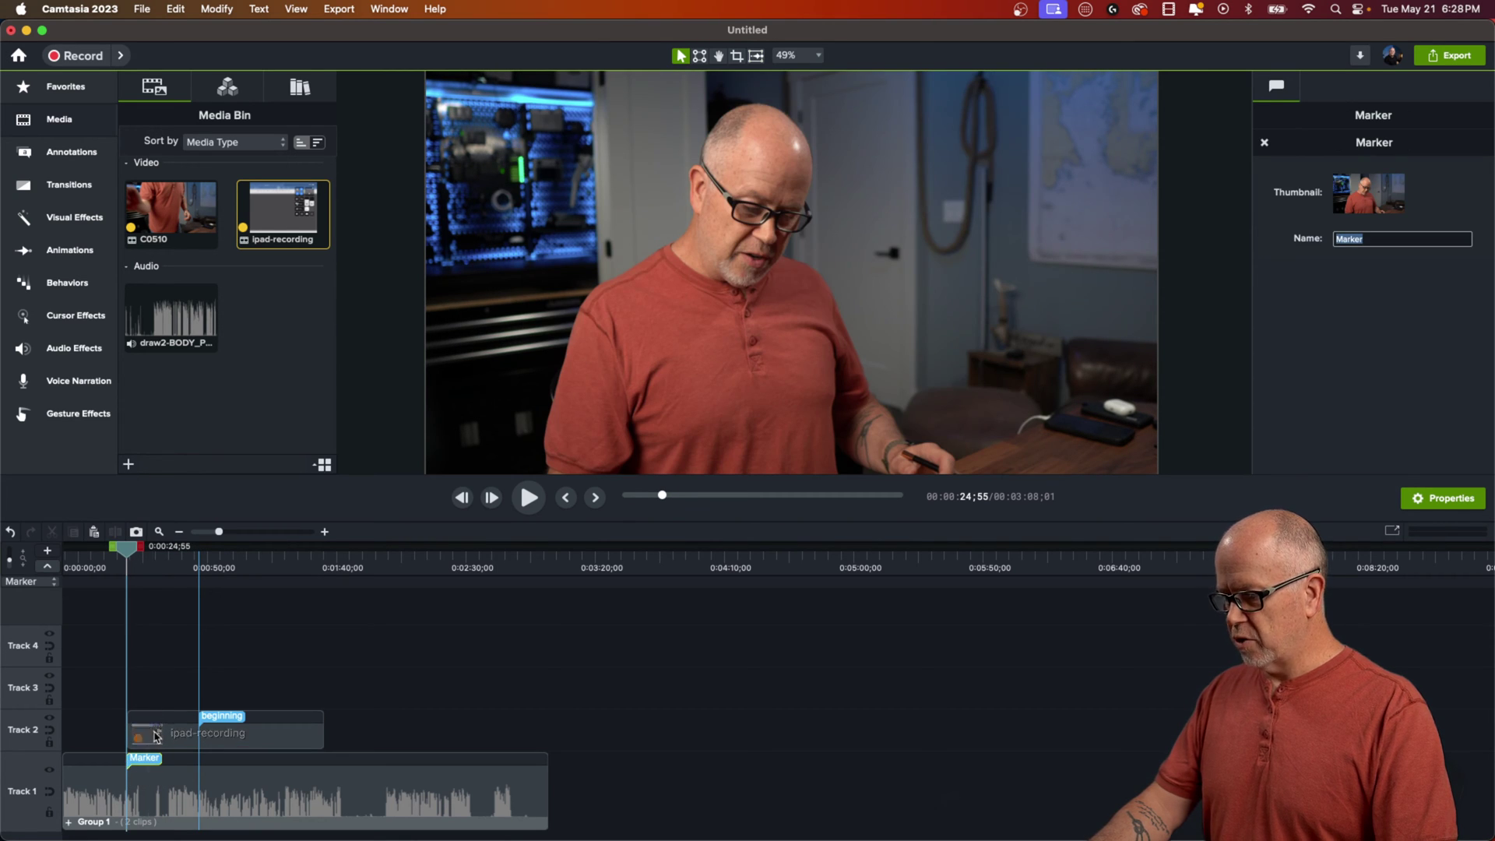
click(149, 600)
click(171, 564)
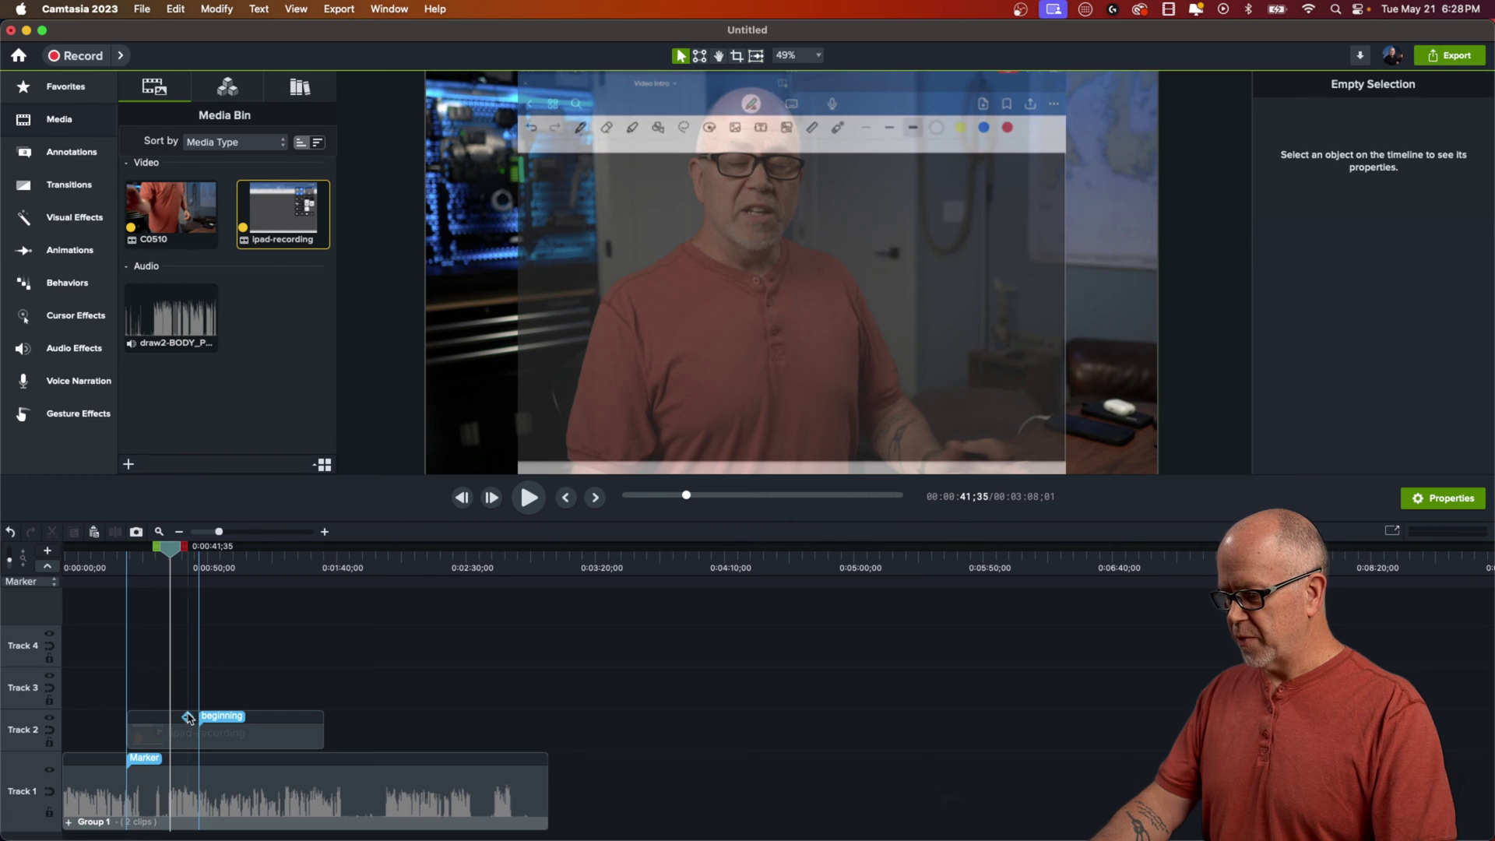
click(239, 738)
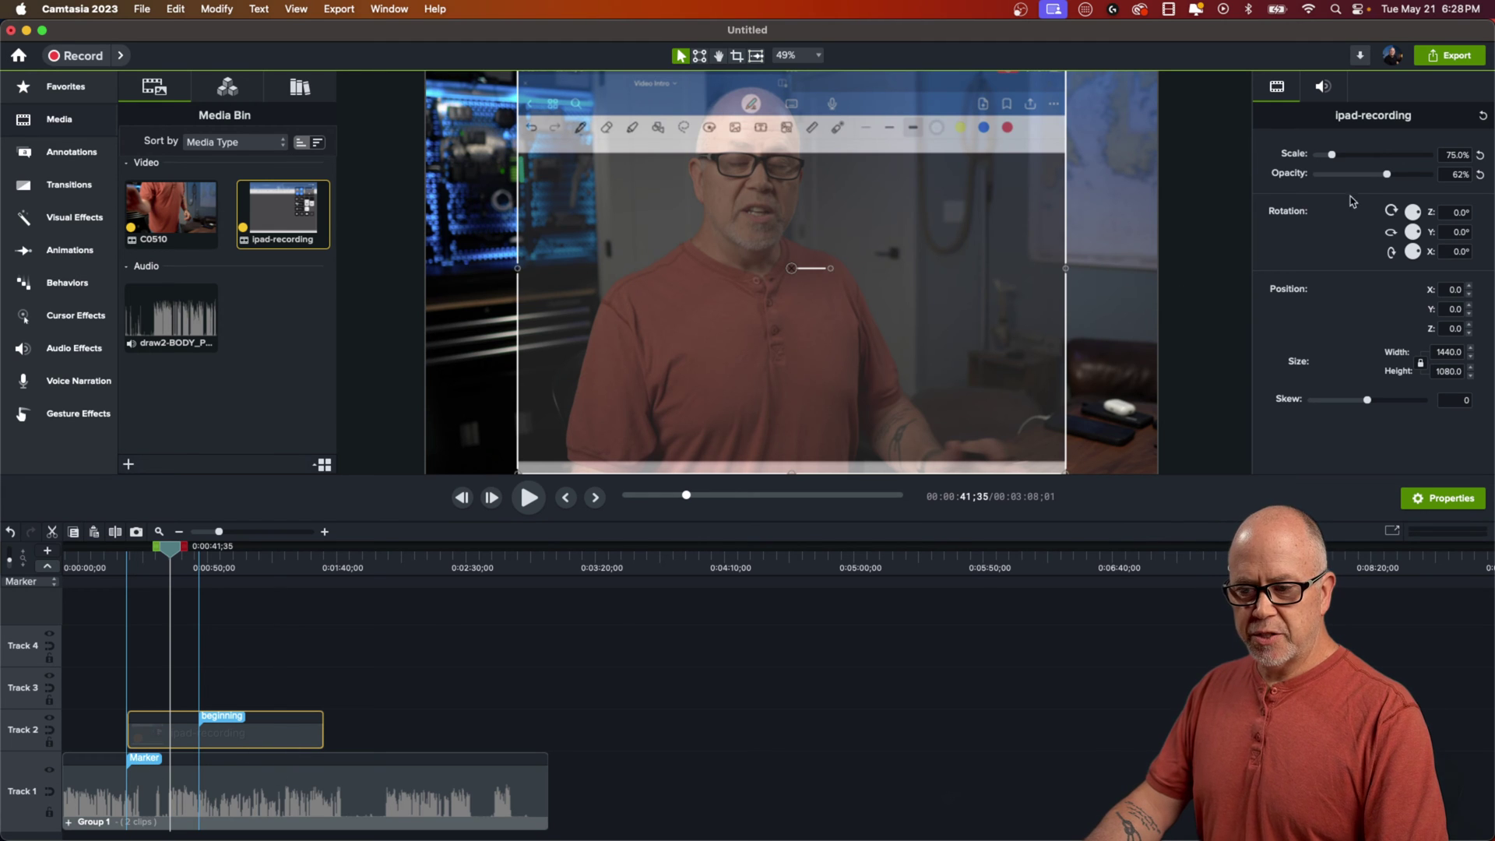
Raise the ipad-recording clip's opacity from 62% to 100%.
drag(1387, 178, 1453, 178)
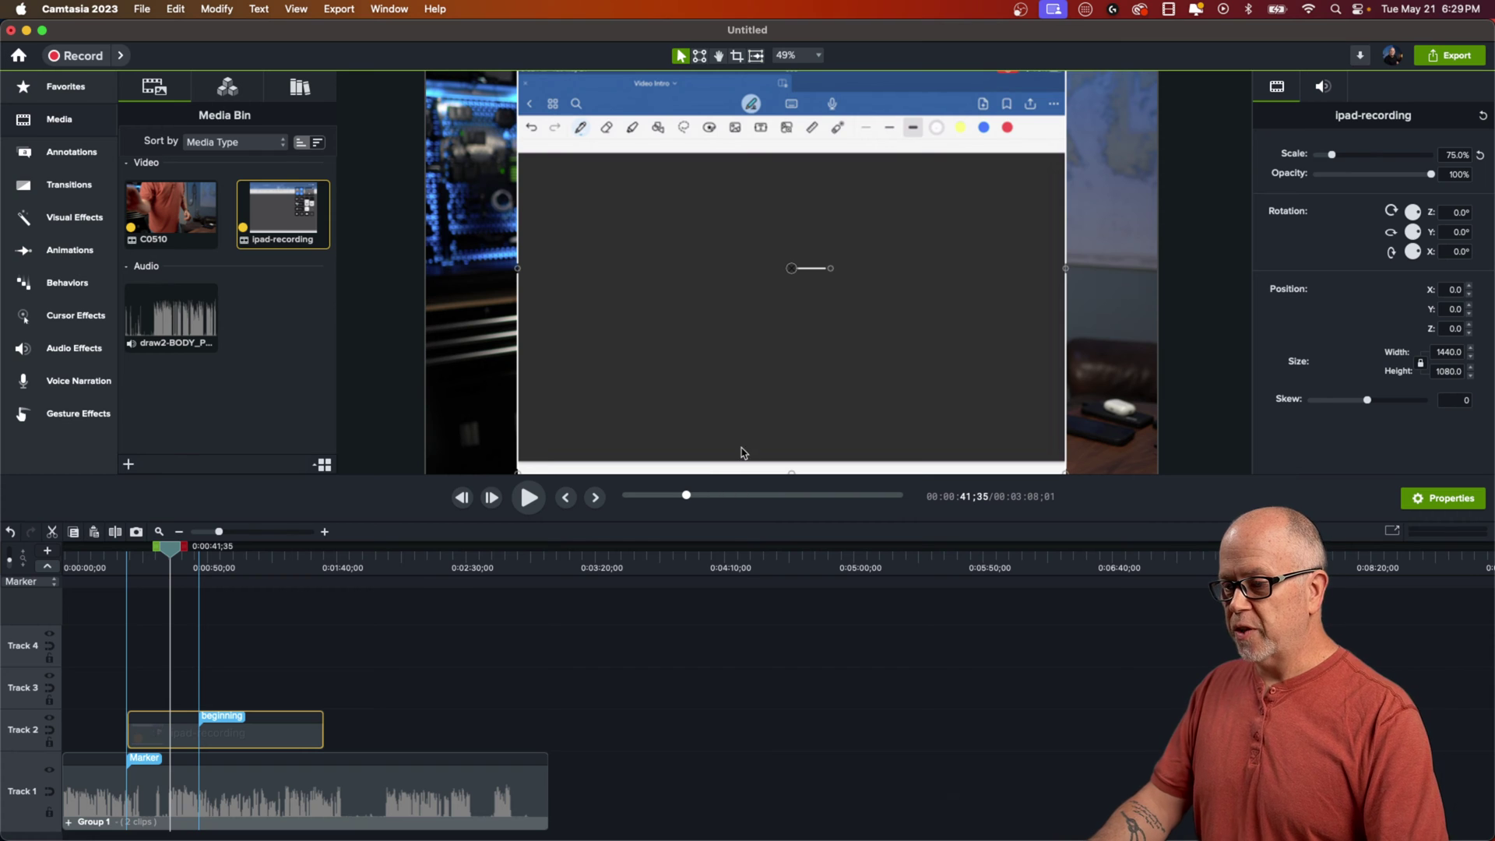
scroll(773, 245, down, 2)
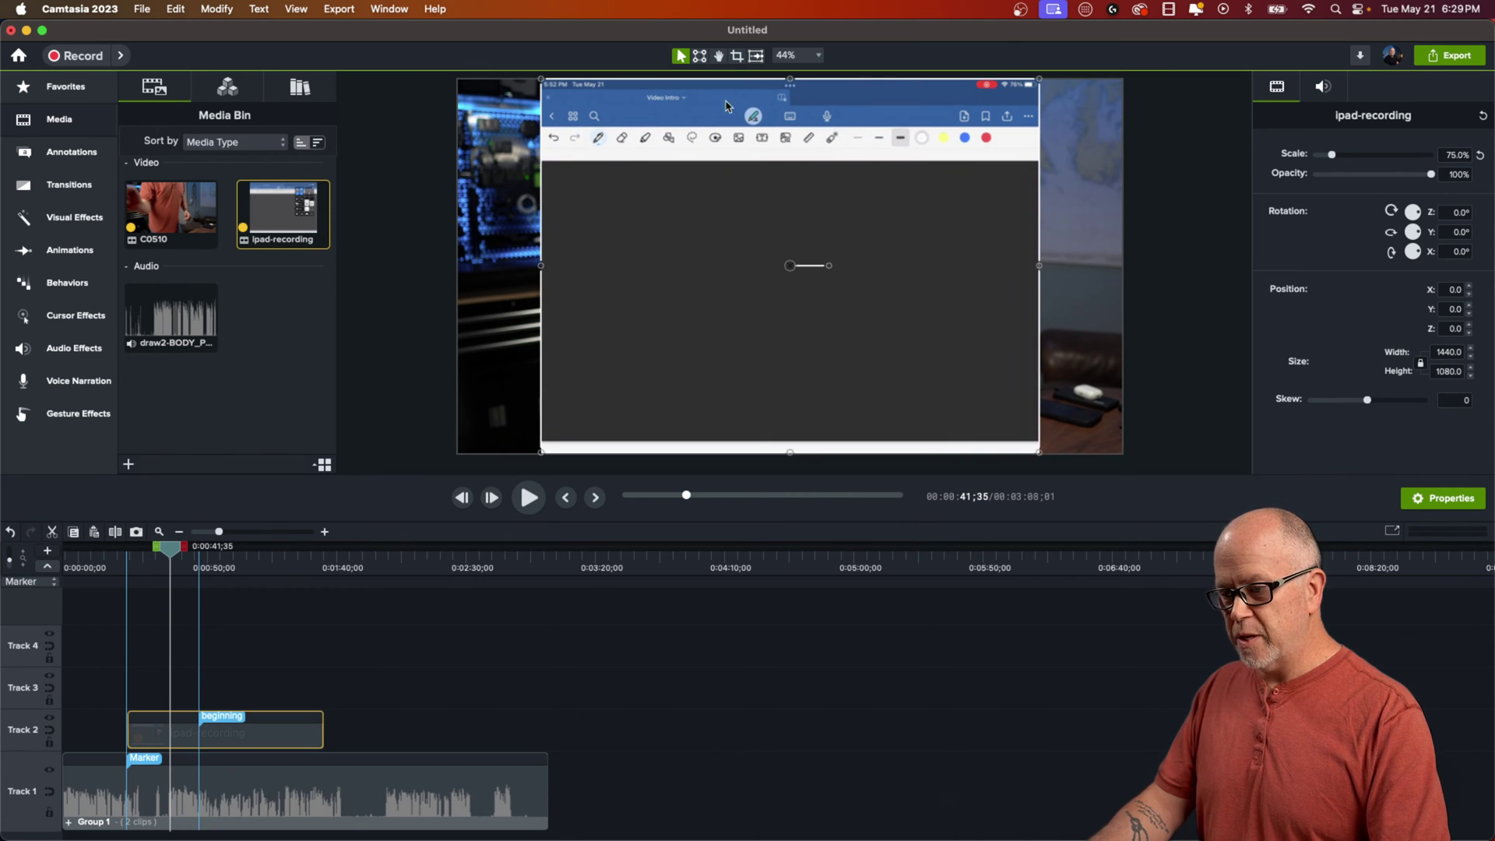
Crop the iPad toolbar off the top and the white strip off the bottom, with canvas snapping off.
click(738, 57)
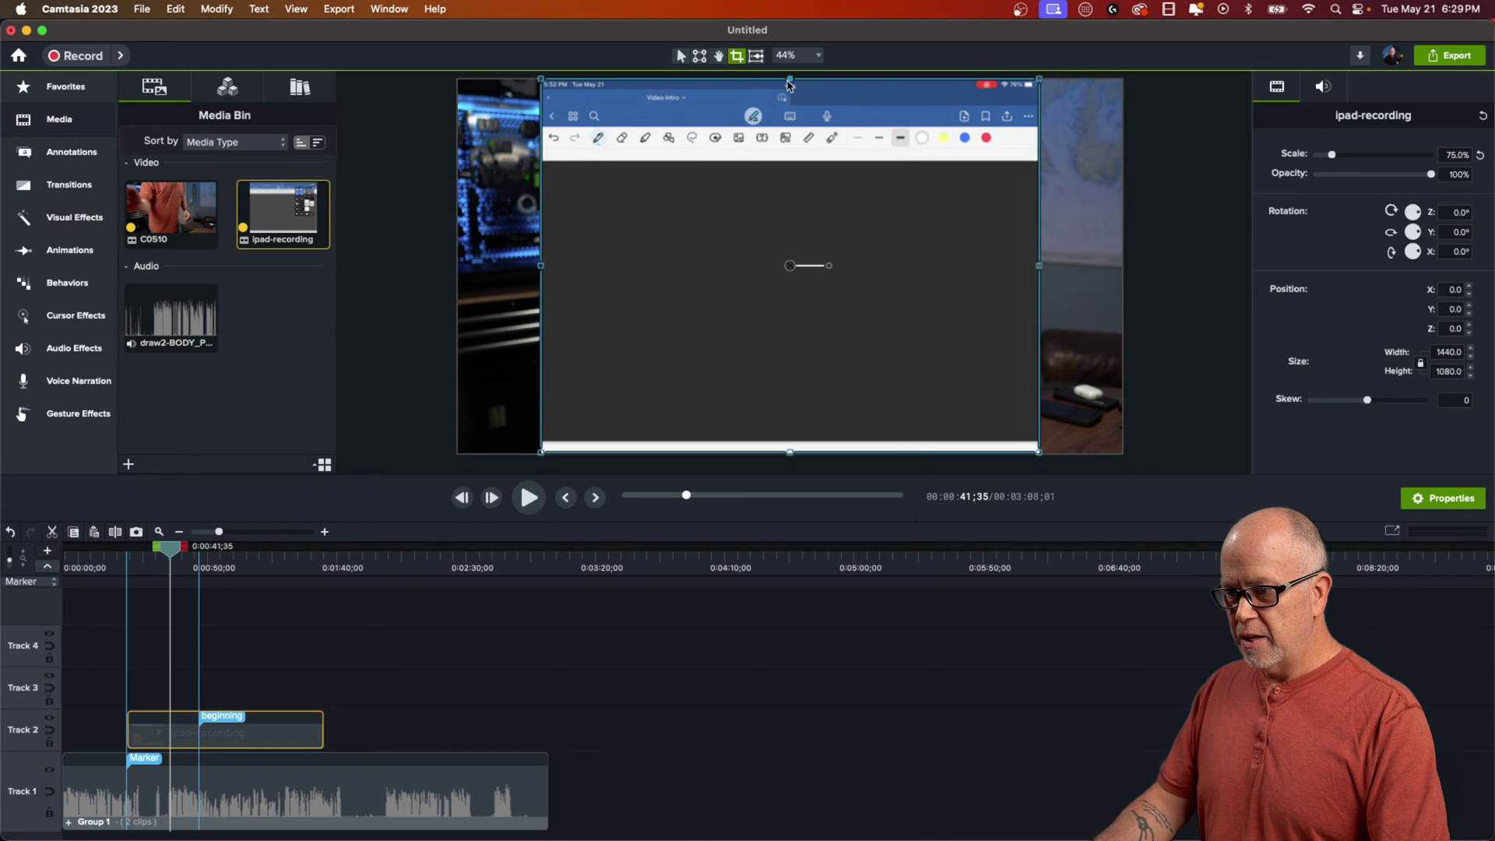
drag(788, 84, 797, 168)
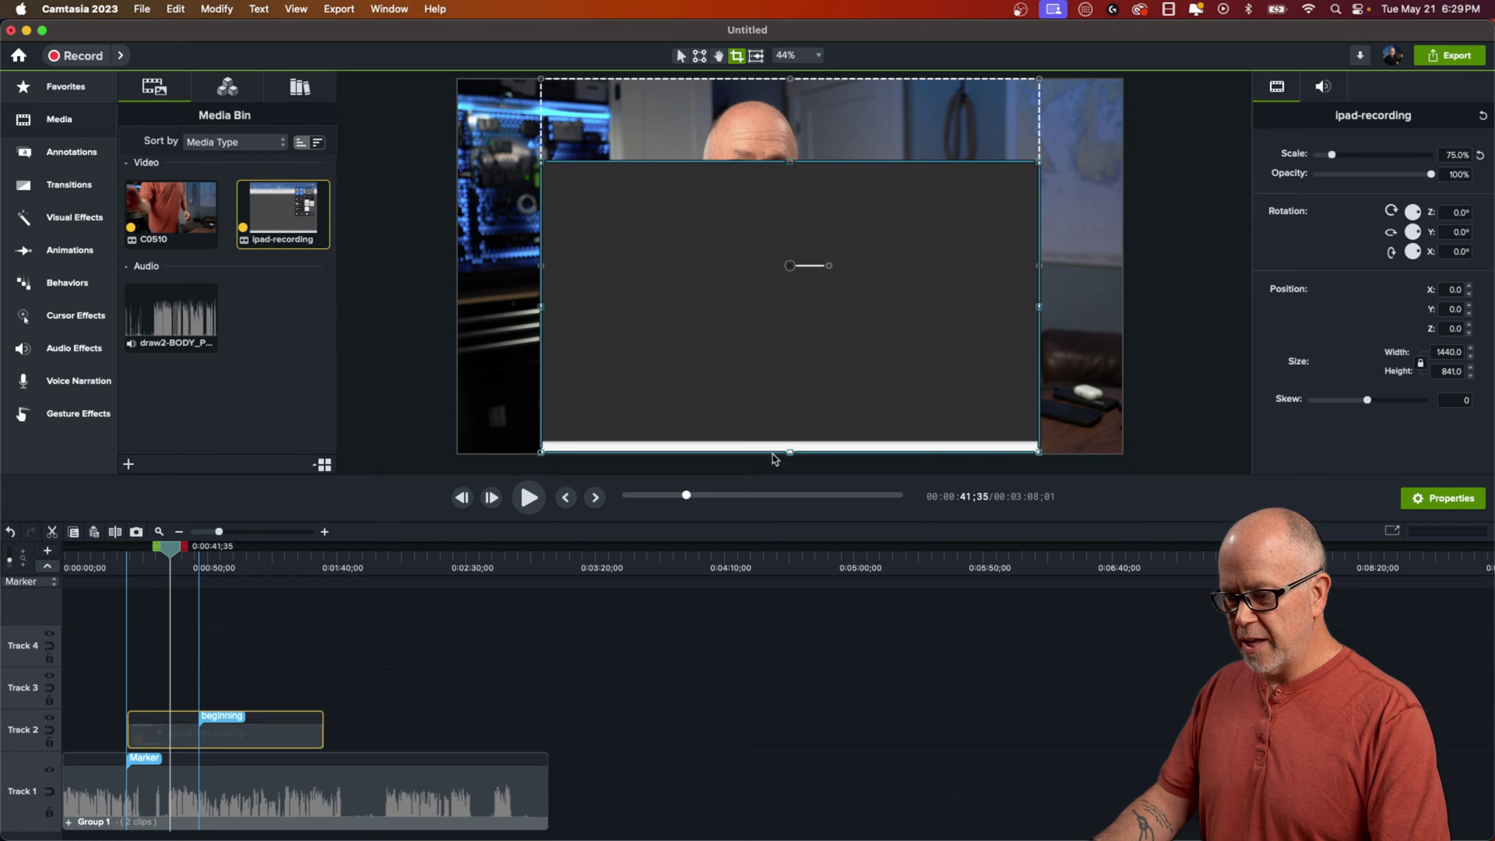
drag(789, 452, 798, 448)
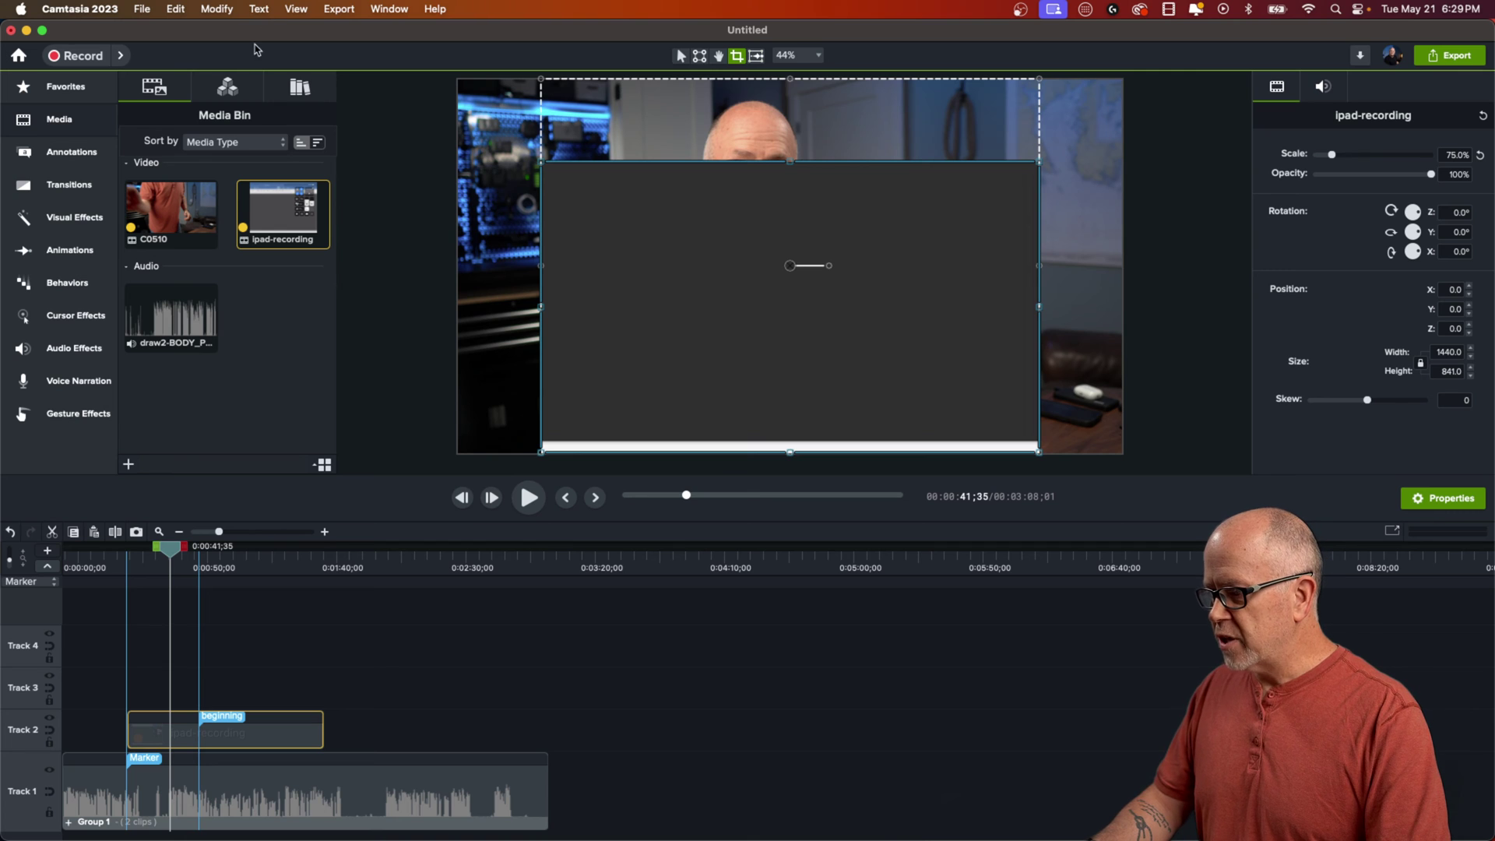
click(296, 8)
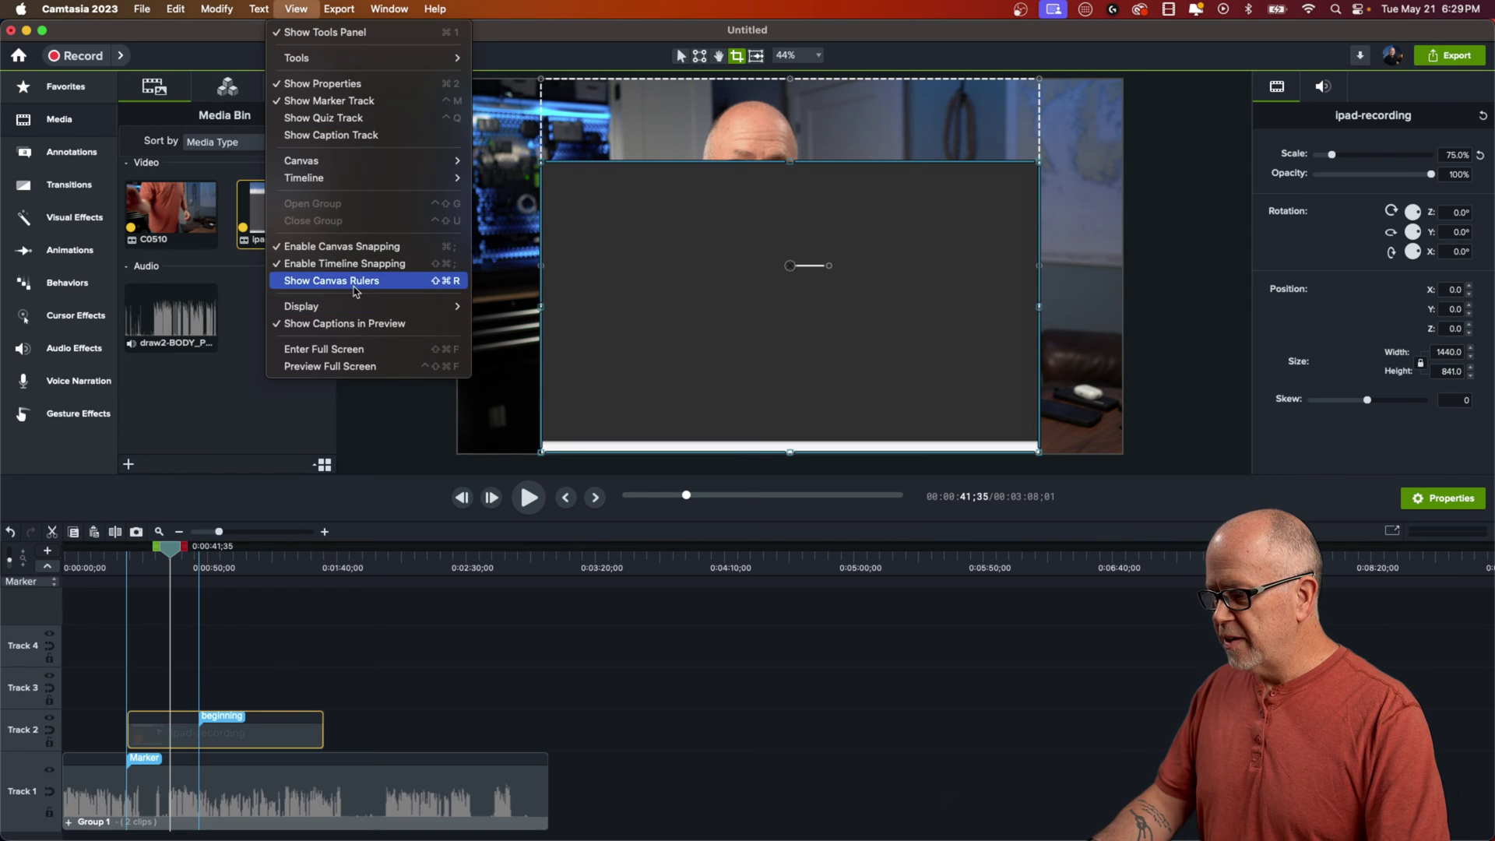
click(343, 248)
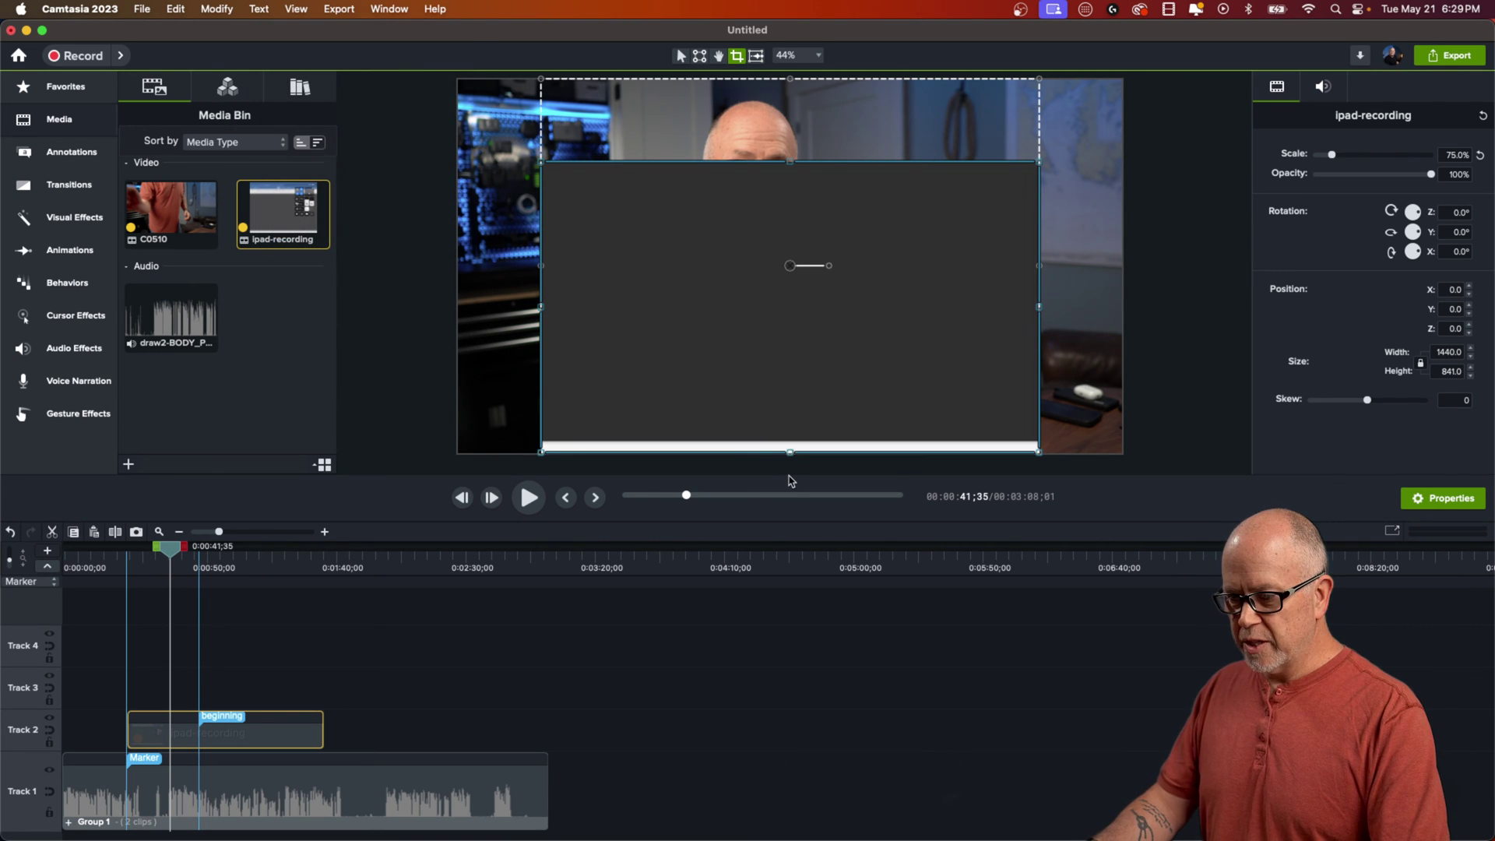
scroll(795, 475, up, 5)
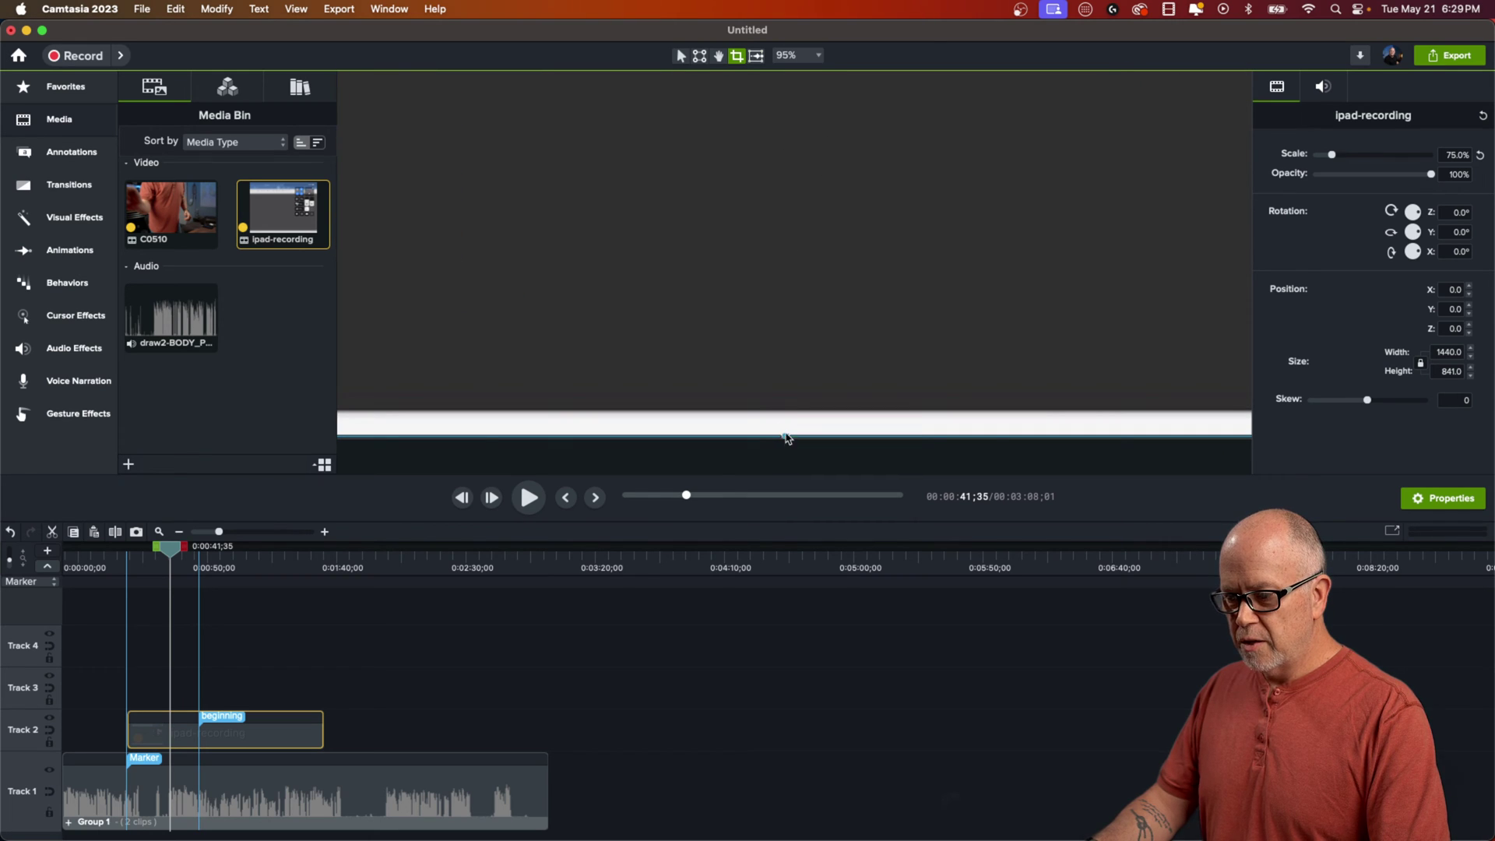
drag(786, 436, 786, 407)
Trim a sliver off the clip's right edge, narrowing its width from 1440 to 1431.
scroll(791, 260, down, 6)
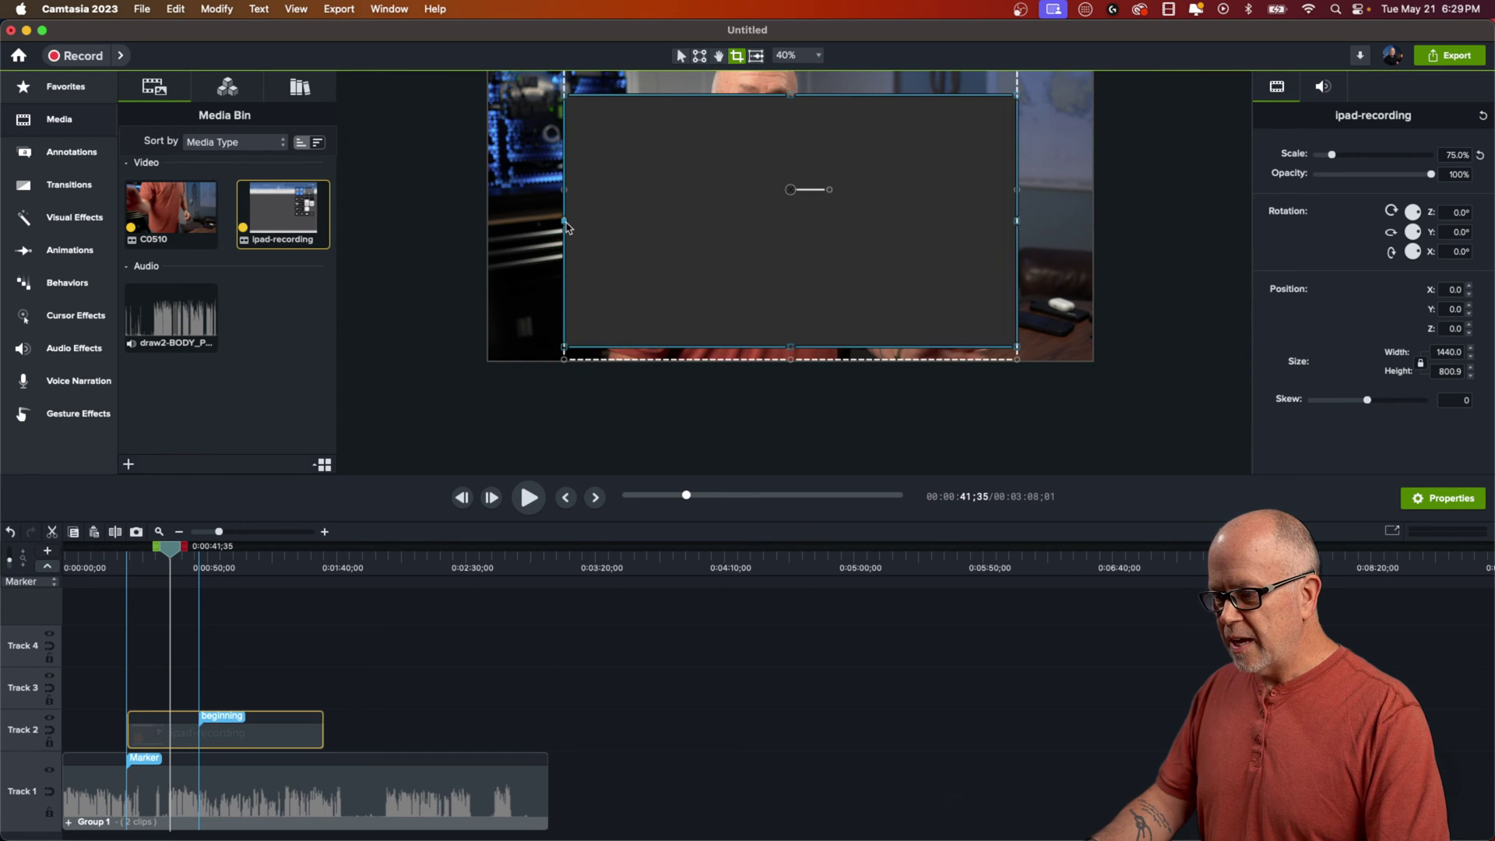
scroll(565, 226, up, 5)
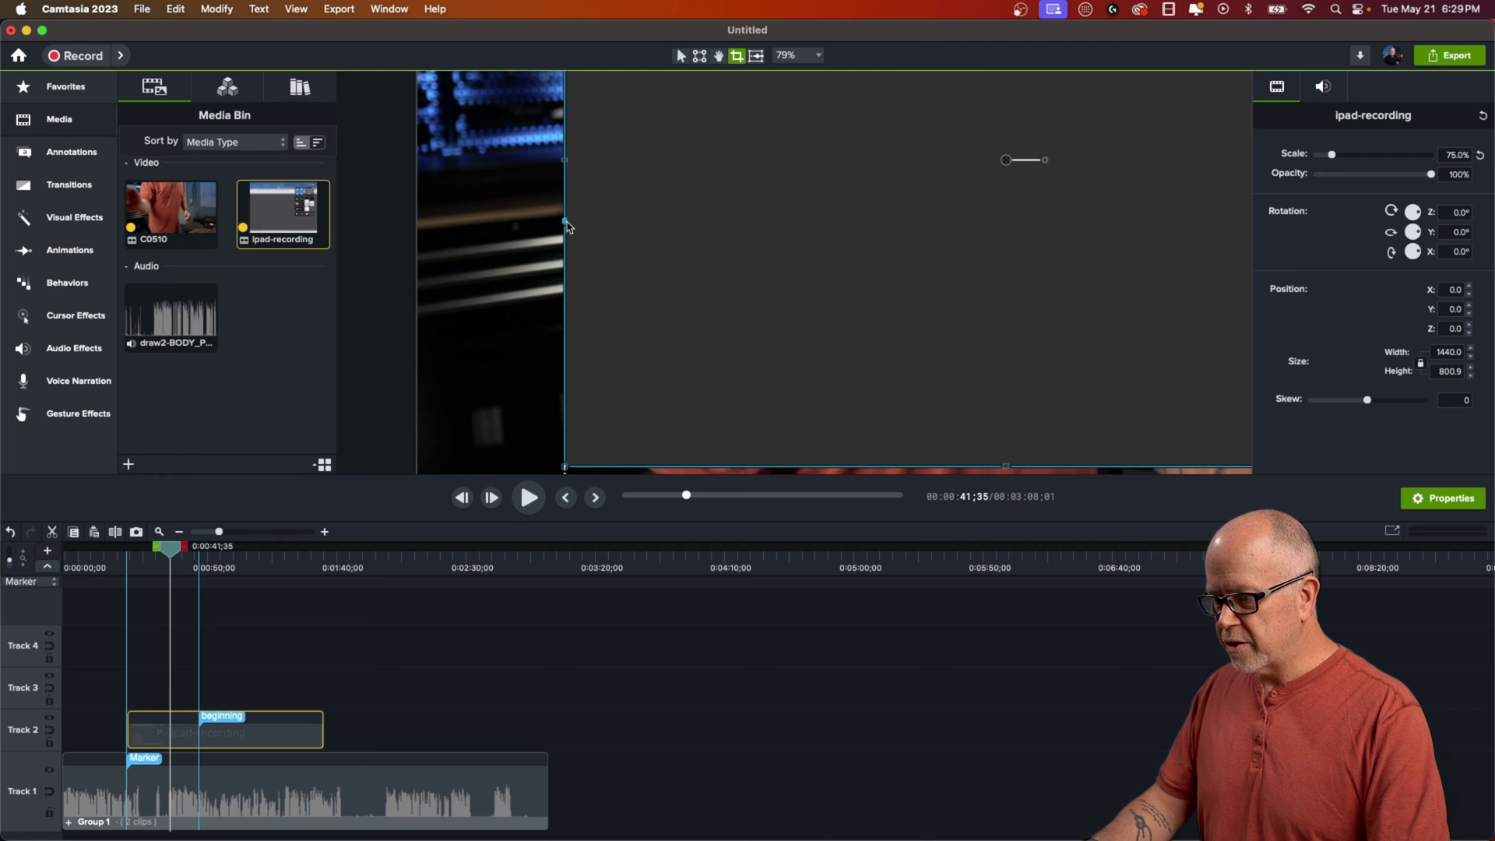
mouse_move(566, 226)
mouse_down()
mouse_move(600, 226)
mouse_move(564, 225)
mouse_up()
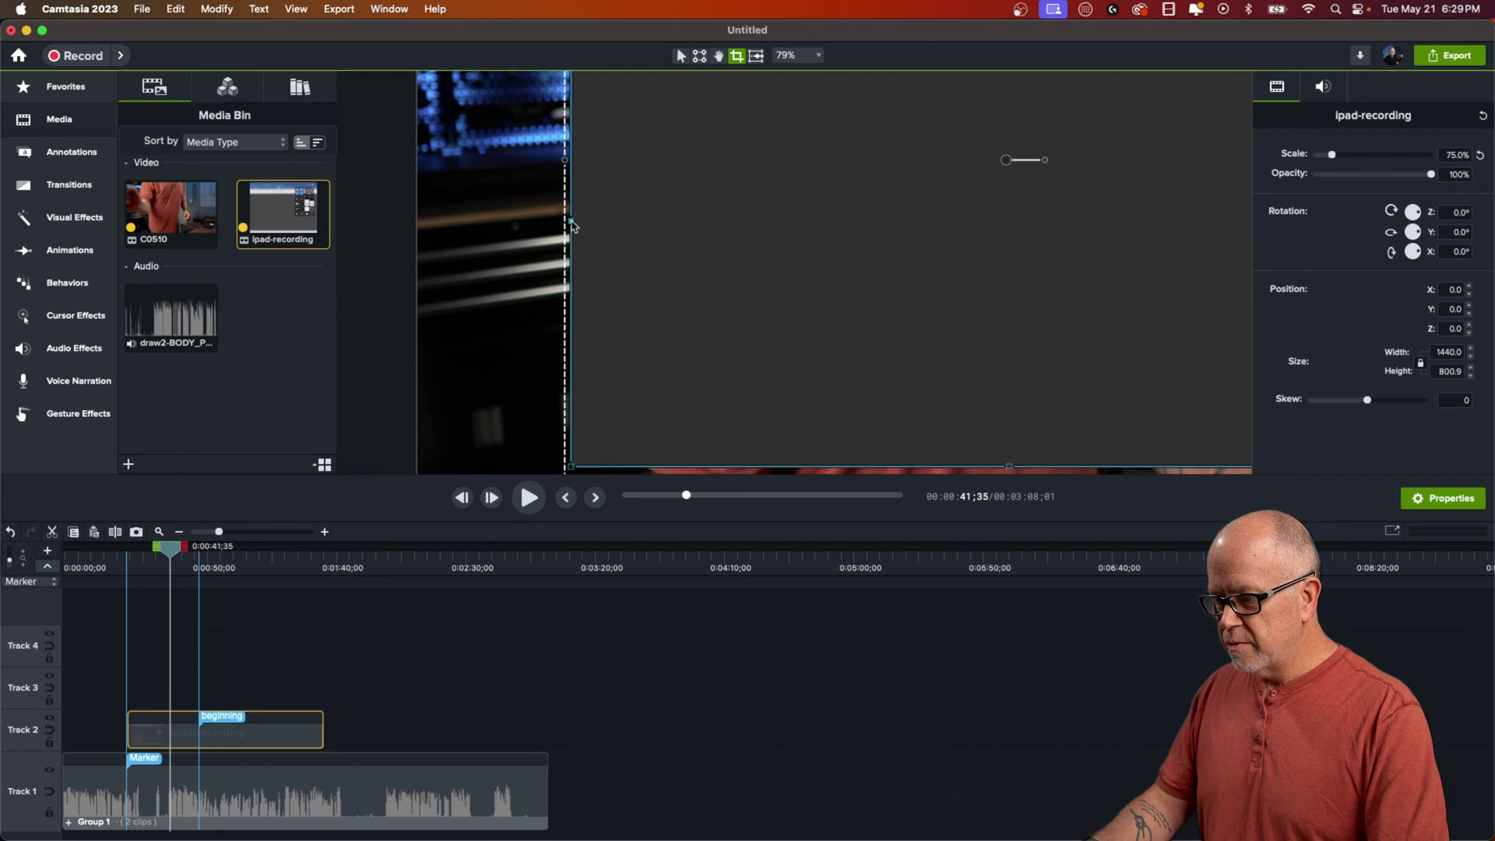
drag(572, 226, 566, 226)
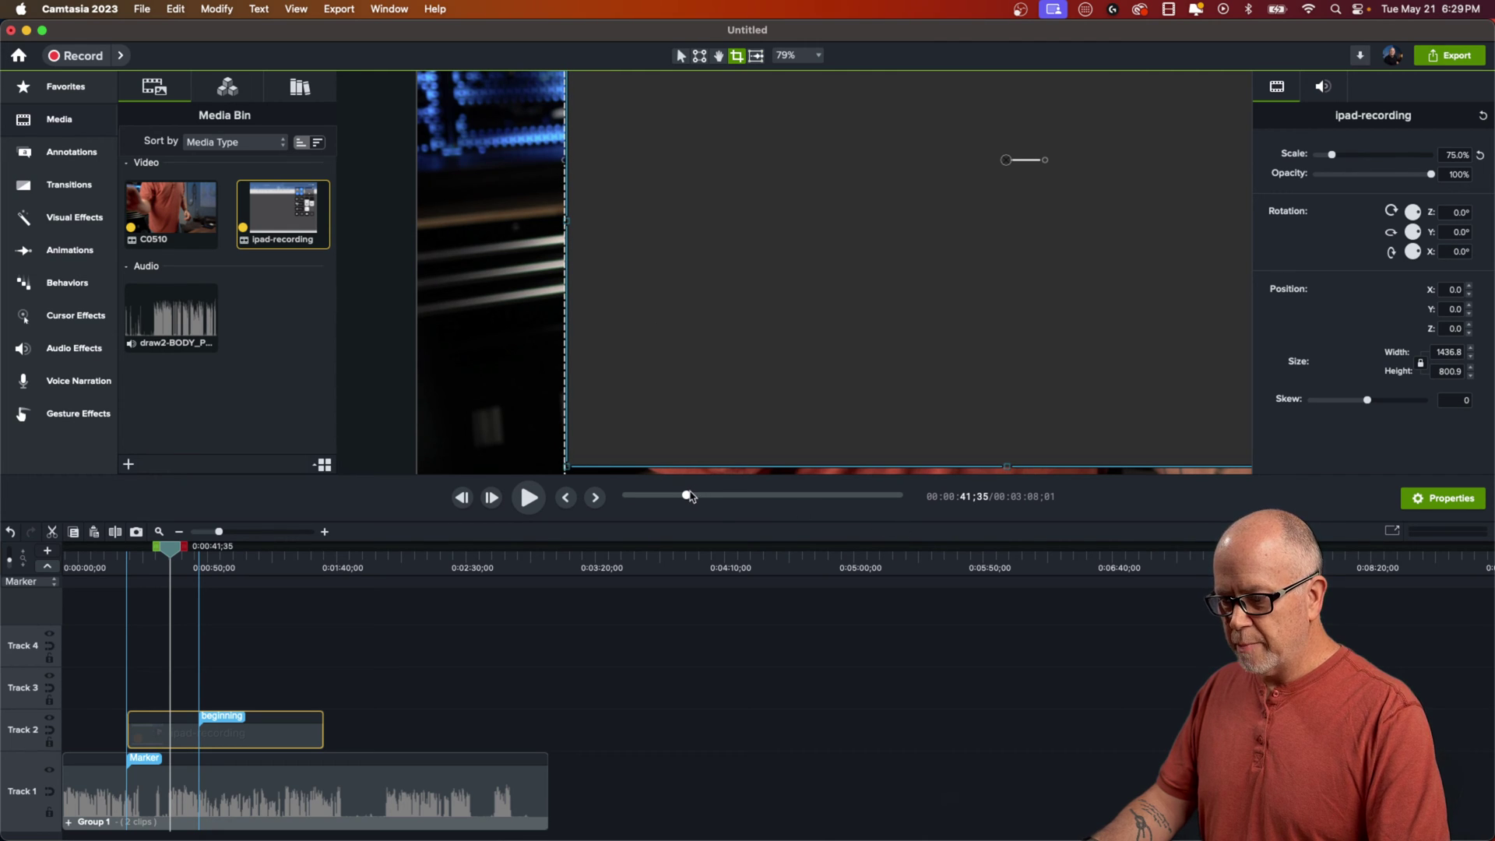
scroll(1017, 358, down, 5)
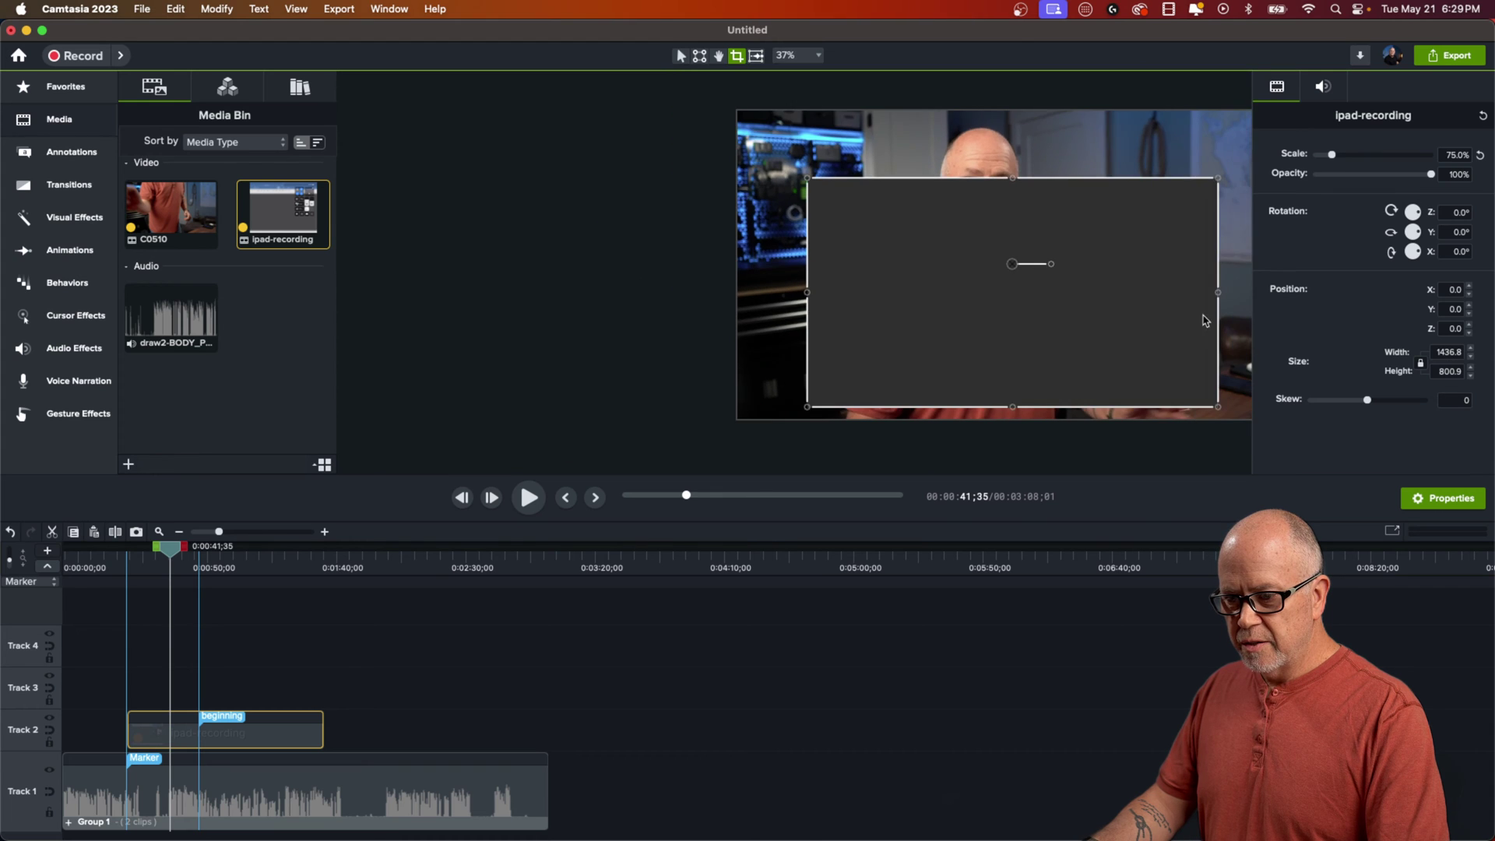
scroll(1218, 317, up, 6)
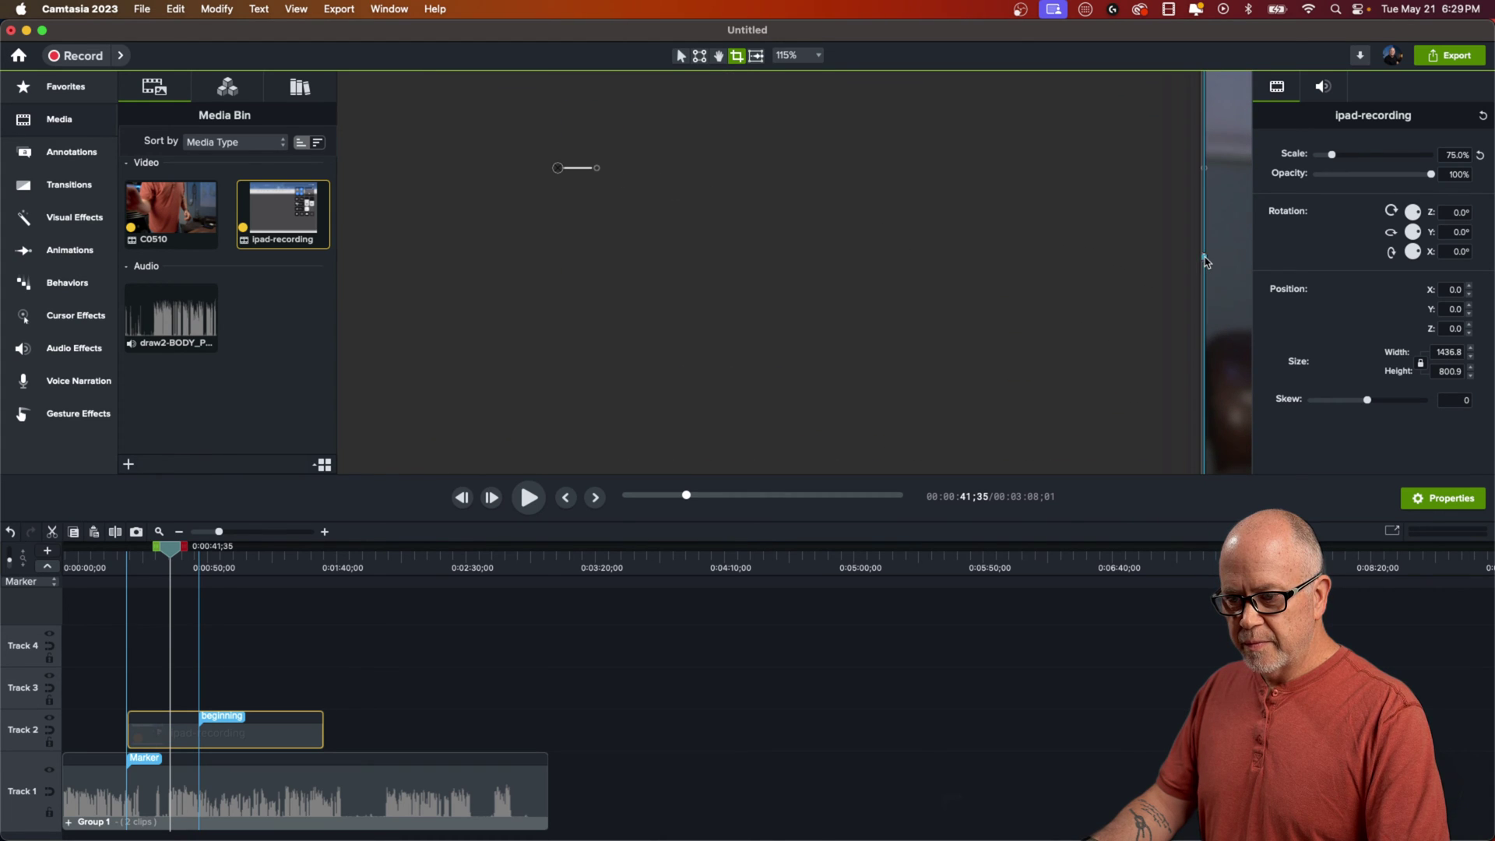
drag(1205, 264, 1199, 265)
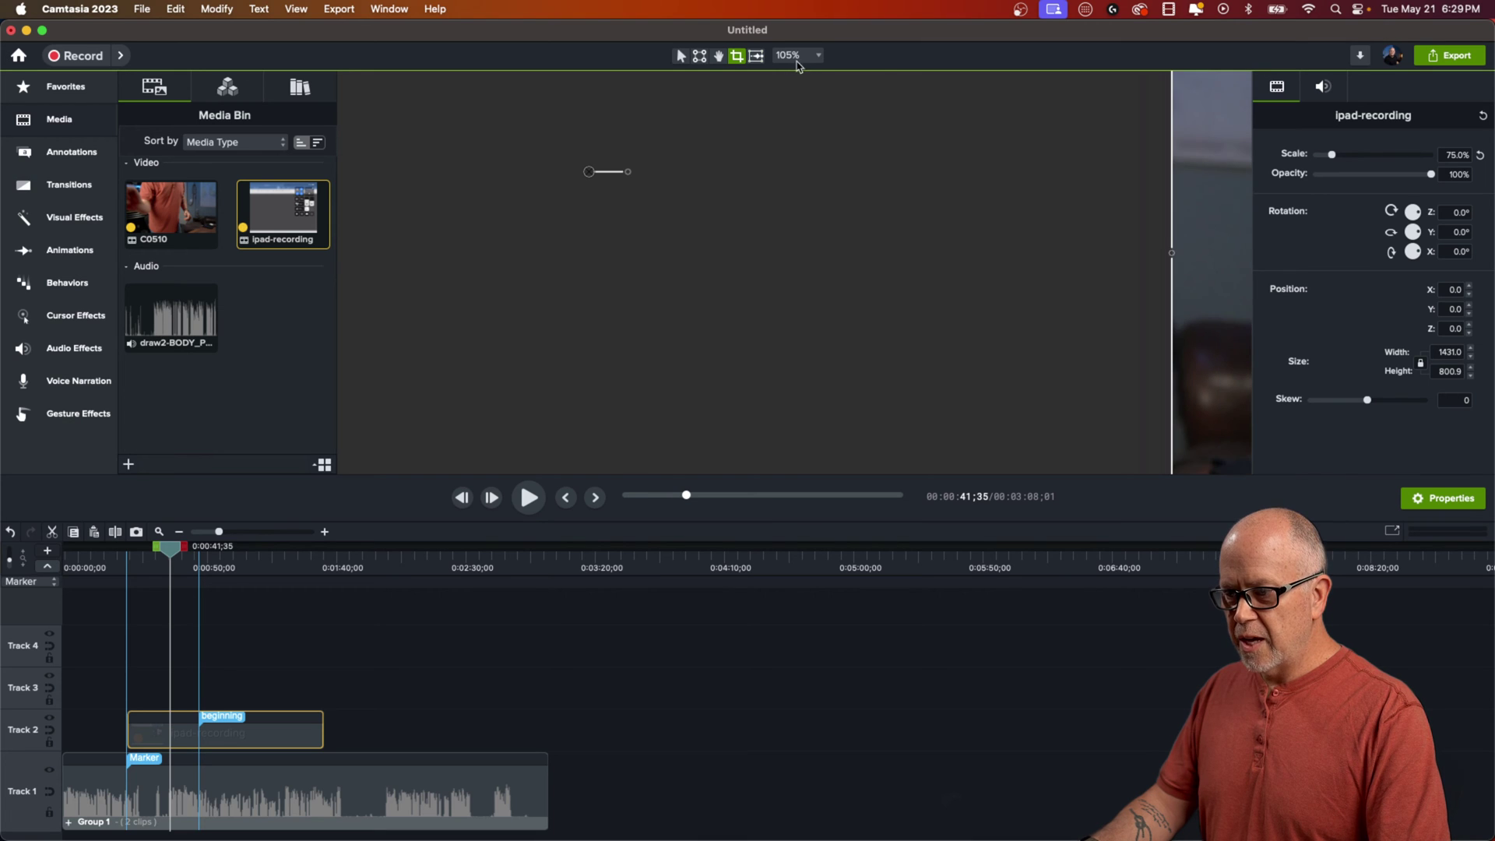
Set the preview zoom to Fit and turn canvas snapping back on.
click(795, 55)
click(792, 79)
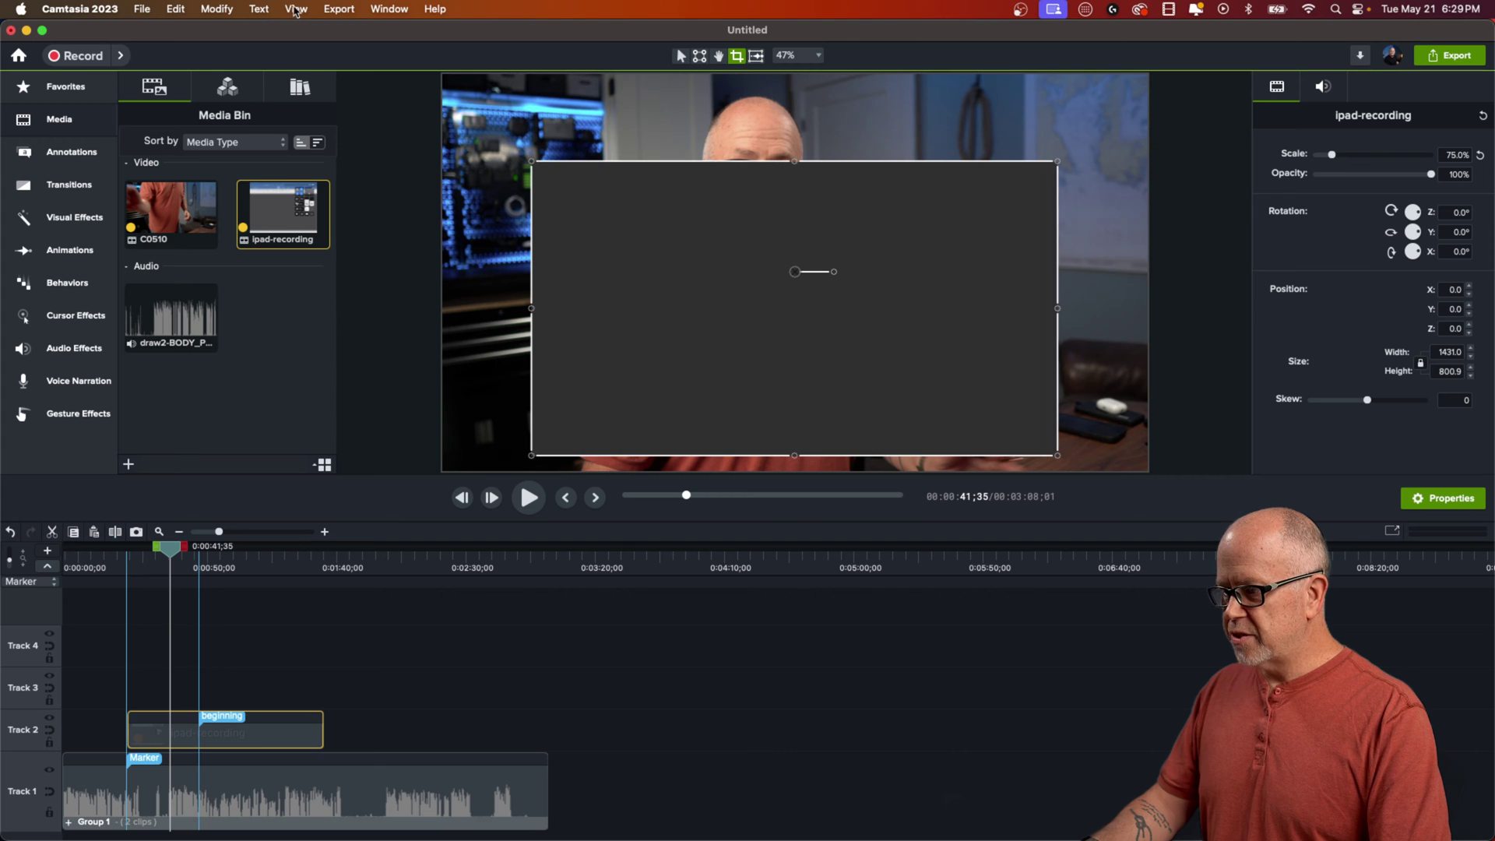
click(296, 10)
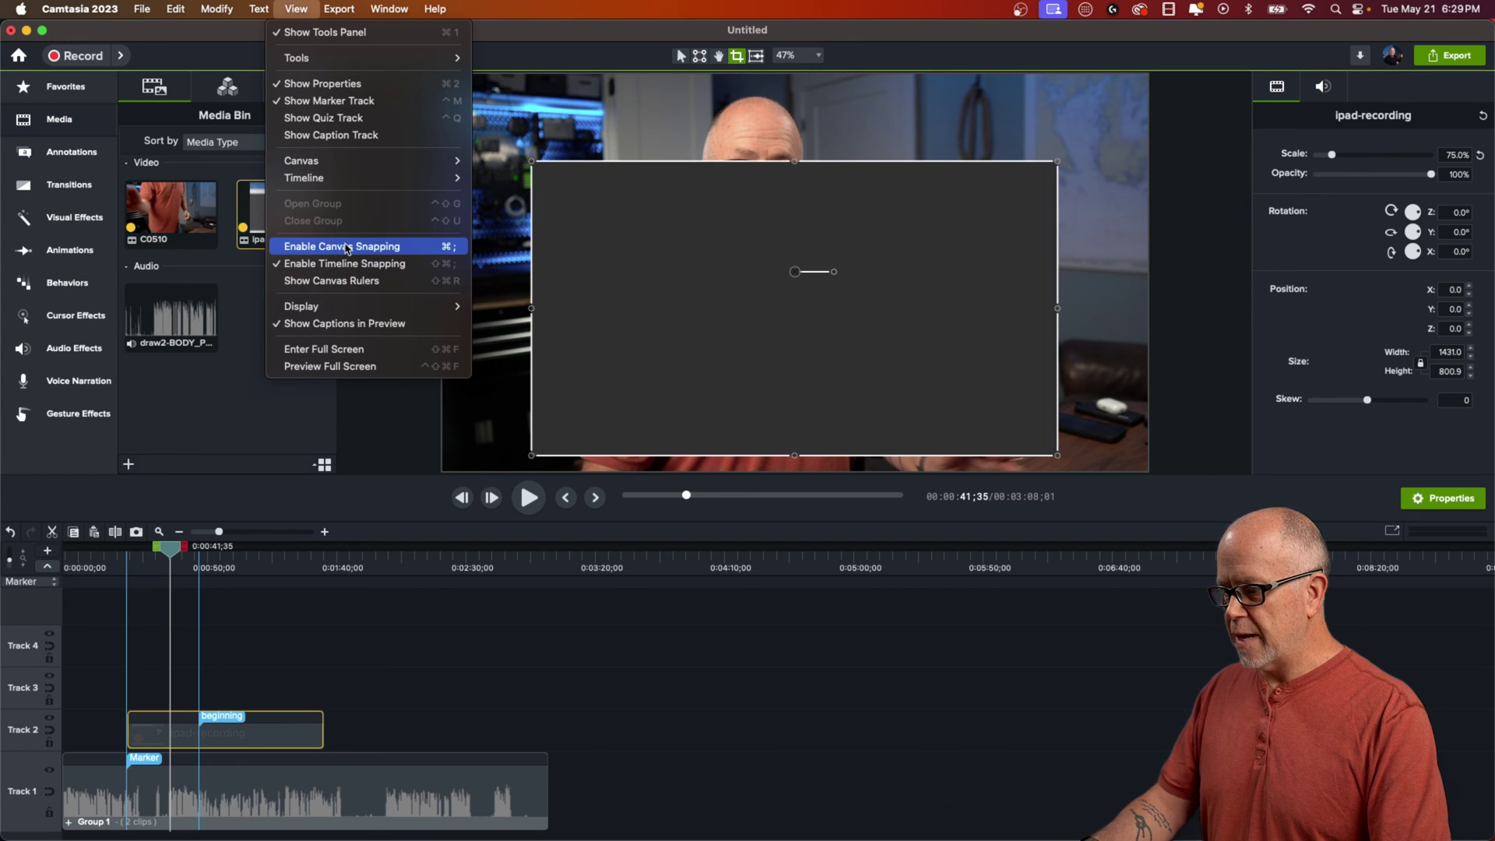
click(347, 247)
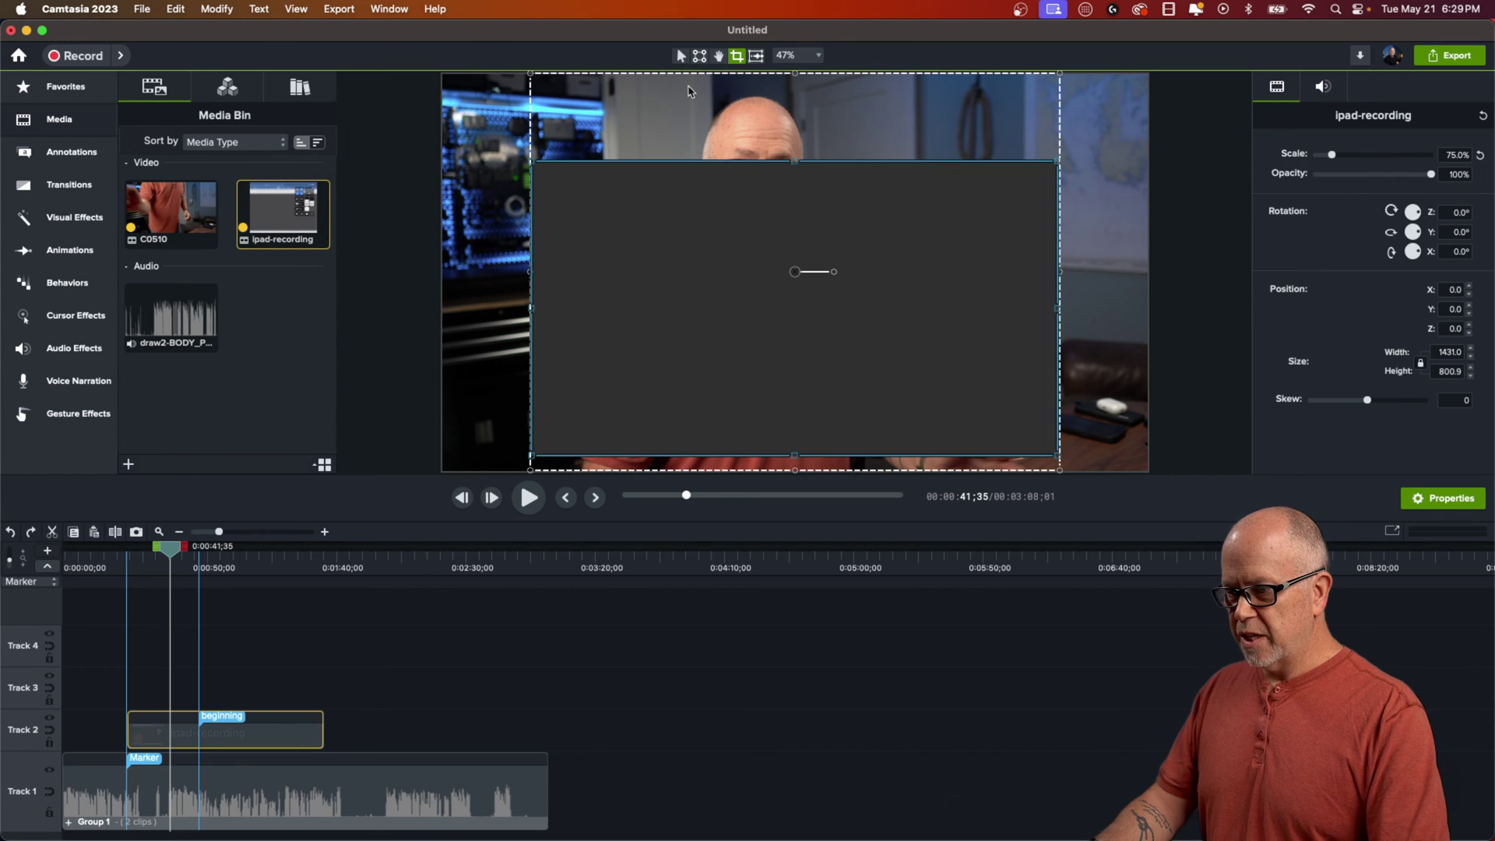
Snap the iPad recording to the top-left corner and enlarge it to 1920 wide (100.6% scale).
click(680, 56)
drag(720, 301, 645, 227)
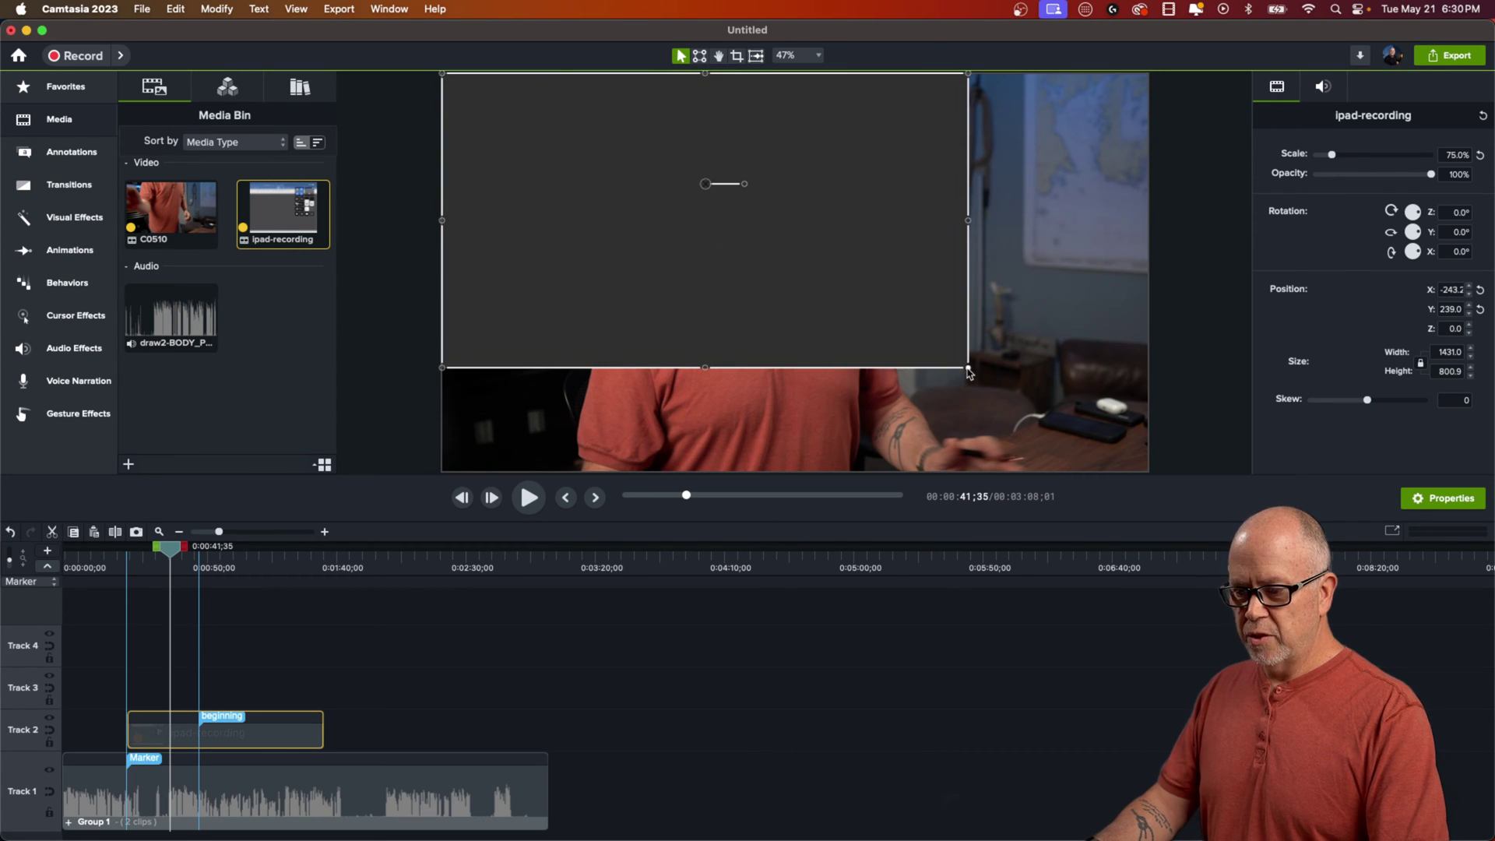
drag(969, 369, 1147, 468)
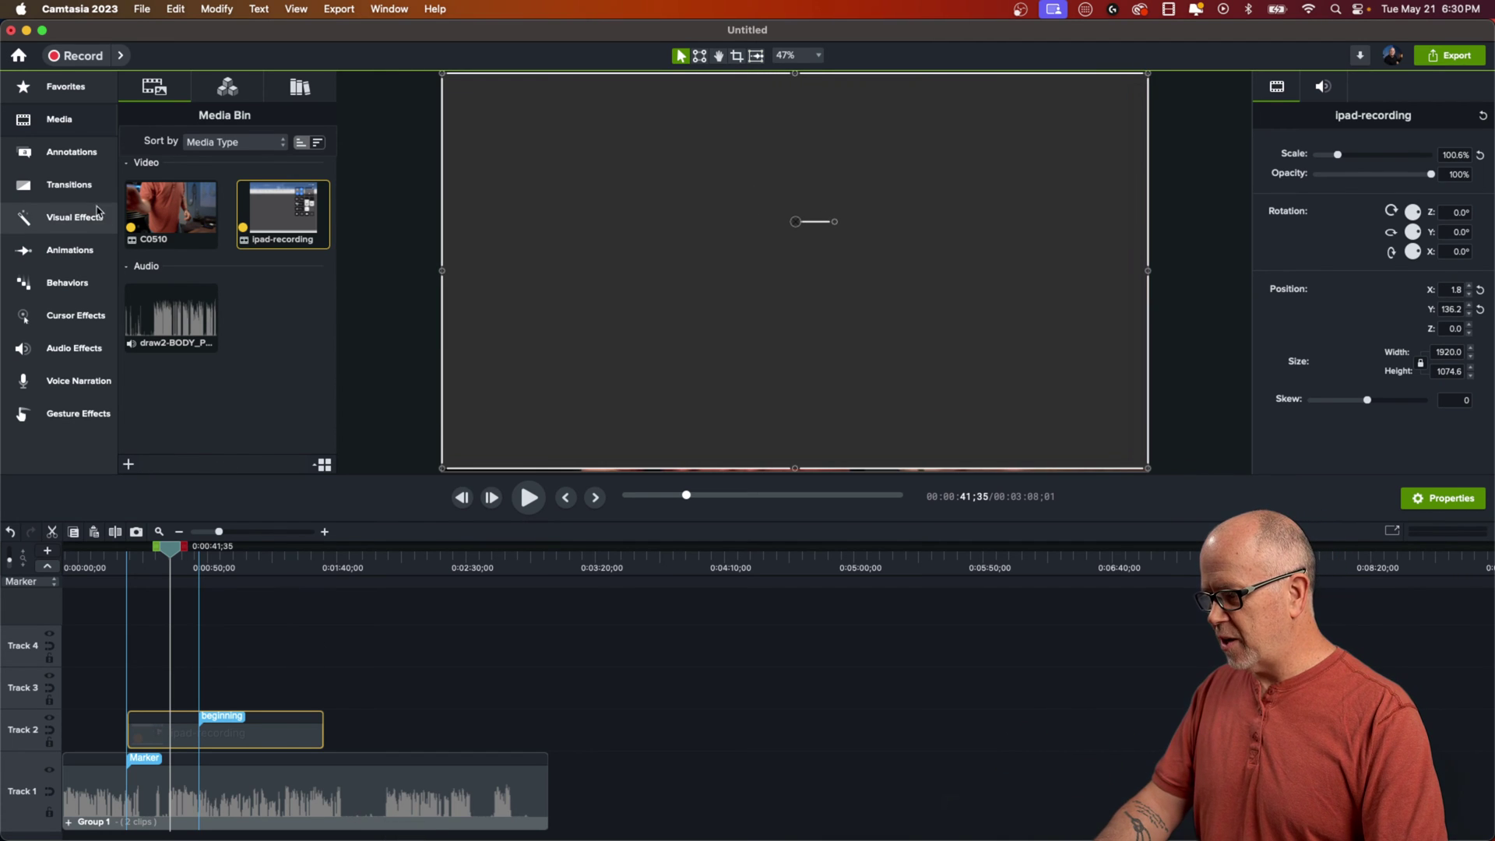
Apply Remove a Color to the ipad-recording clip and scrub to the finished DRAW on VIDEO drawing.
click(58, 219)
key(super+z)
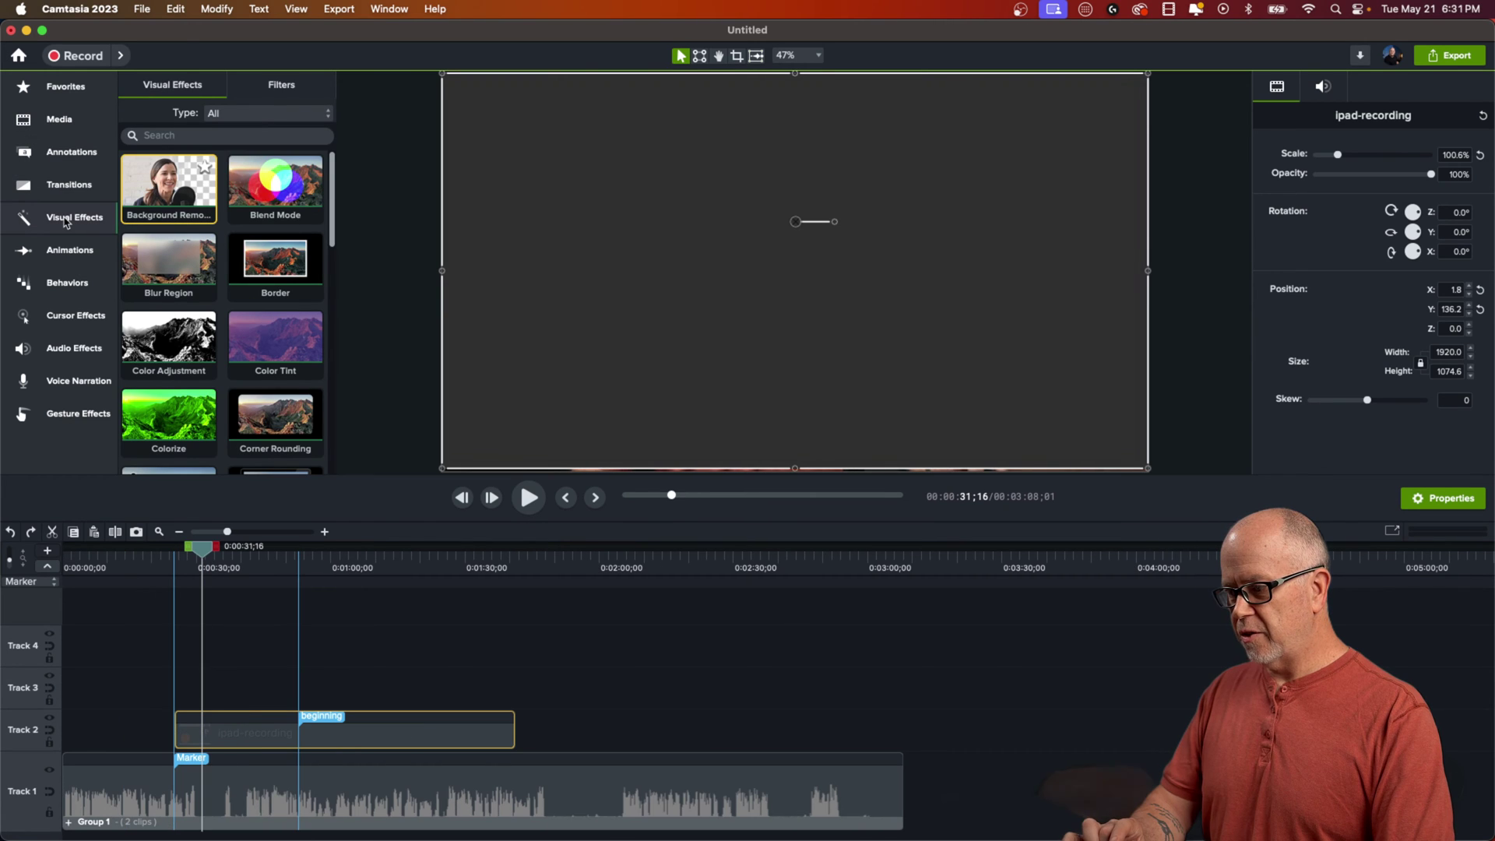
scroll(227, 260, down, 5)
scroll(249, 297, down, 6)
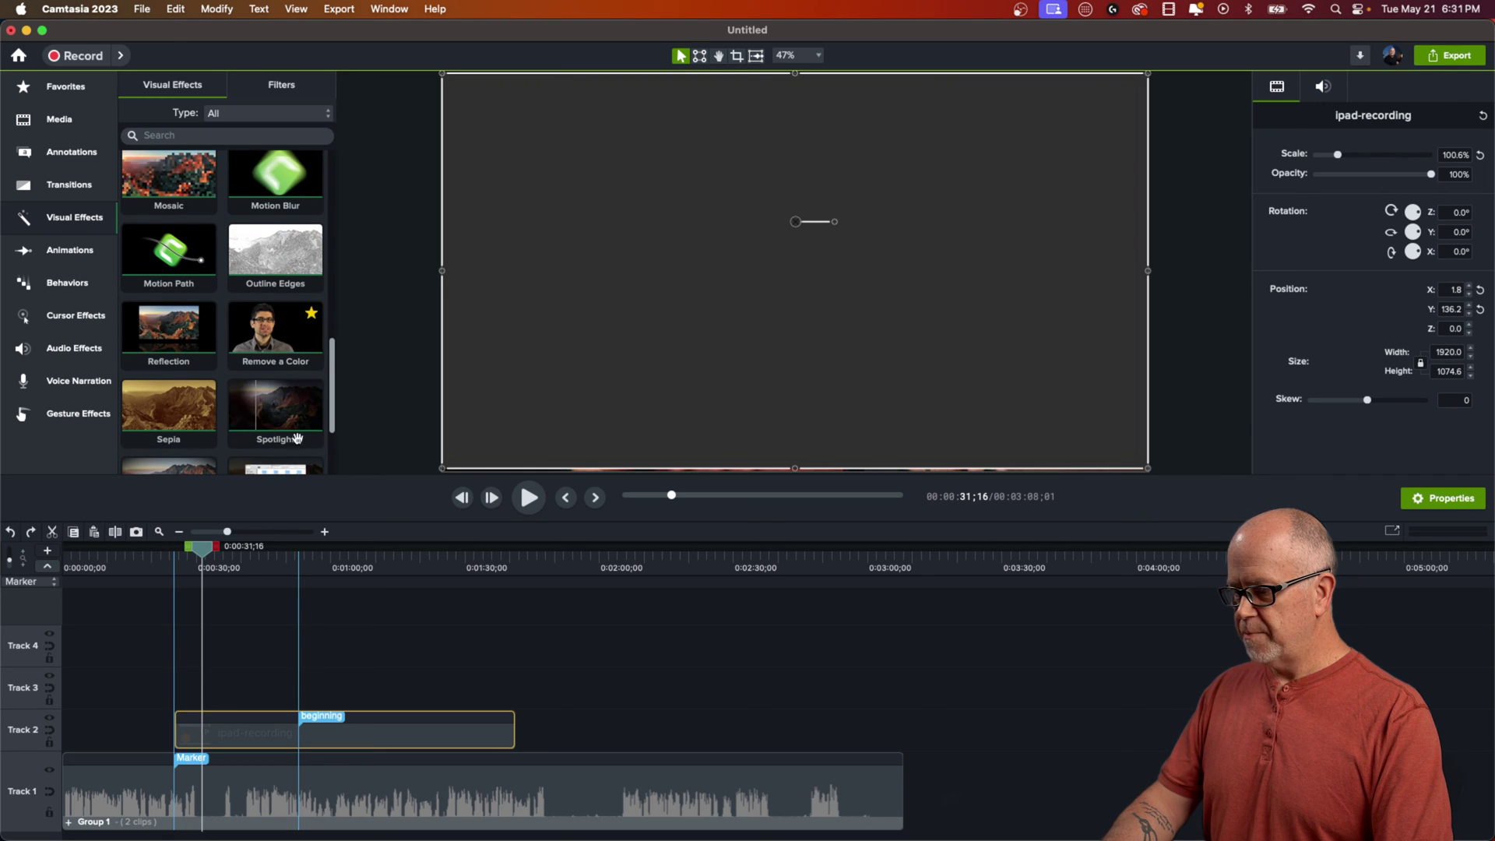
click(278, 329)
drag(278, 329, 388, 731)
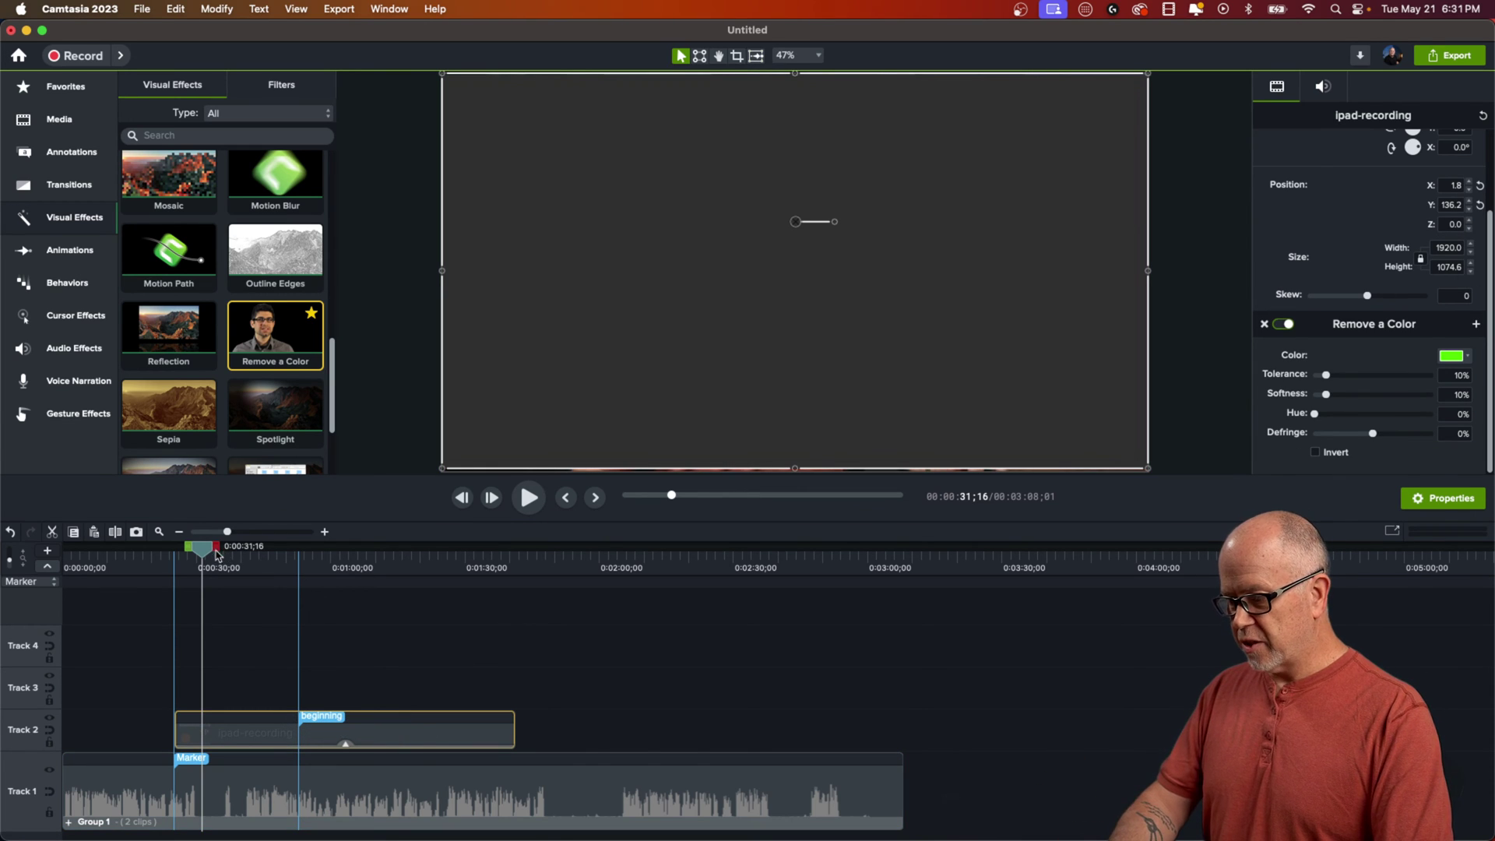
mouse_move(202, 547)
mouse_down()
mouse_move(393, 561)
mouse_move(340, 598)
mouse_move(460, 600)
mouse_move(273, 620)
mouse_move(477, 633)
mouse_move(456, 652)
mouse_move(407, 640)
mouse_move(490, 650)
mouse_move(450, 661)
mouse_move(476, 657)
mouse_up()
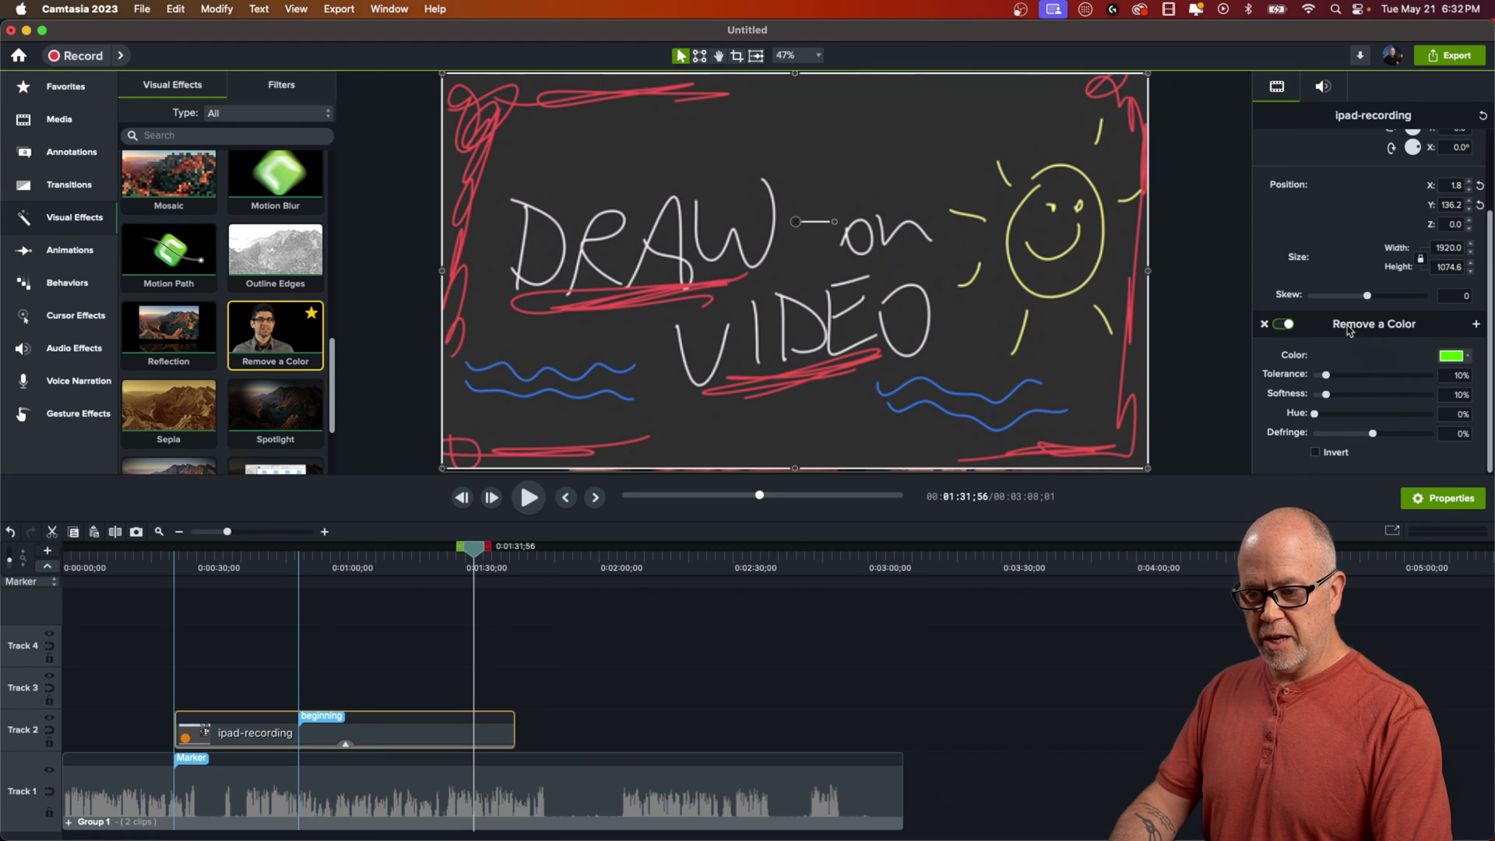
Set Remove a Color to key out the dark 303030 drawing background via the eyedropper.
click(1451, 359)
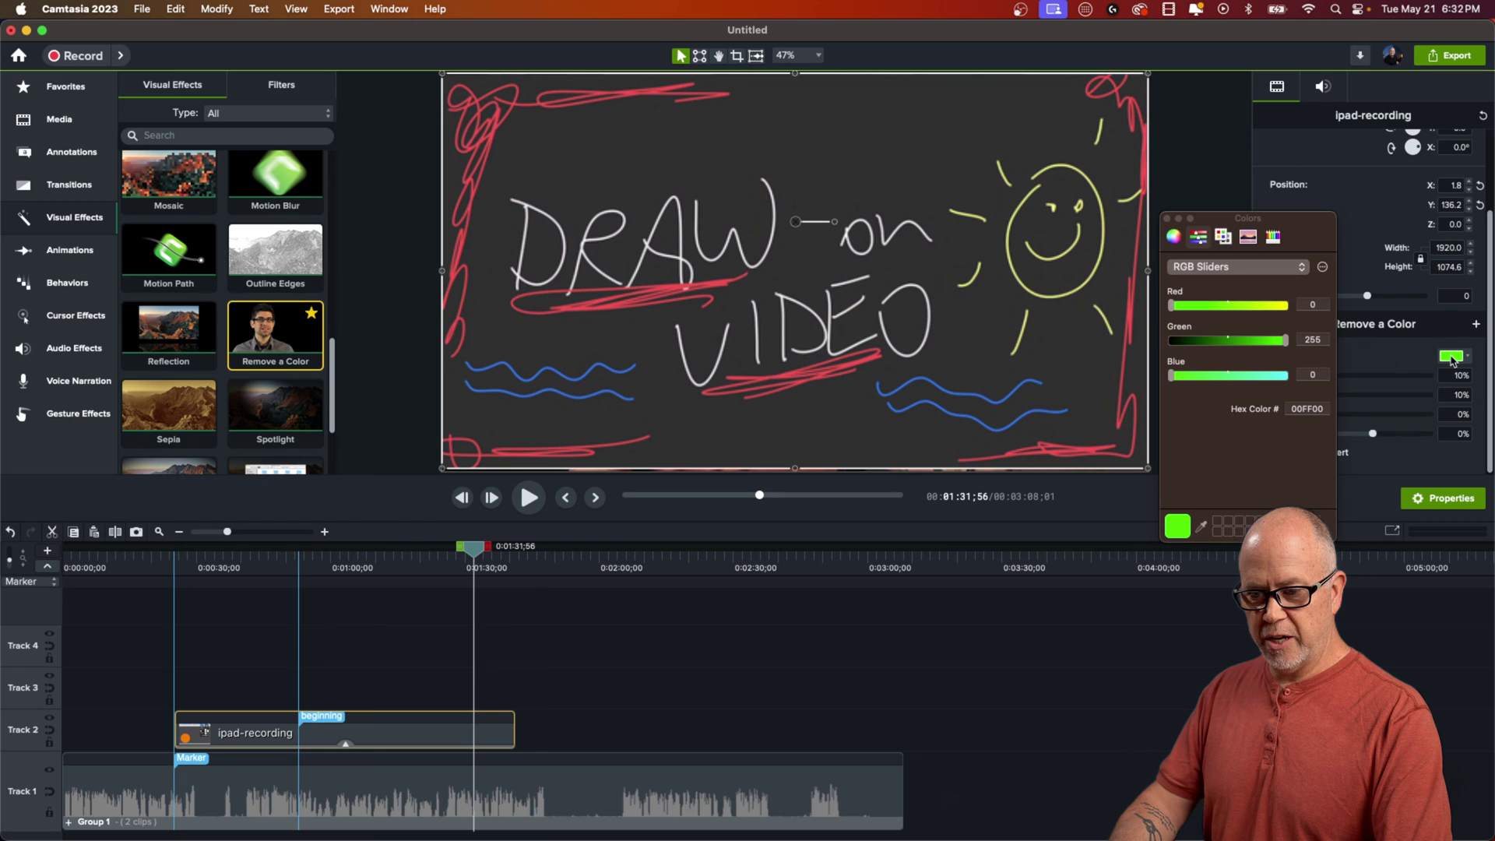
click(1201, 531)
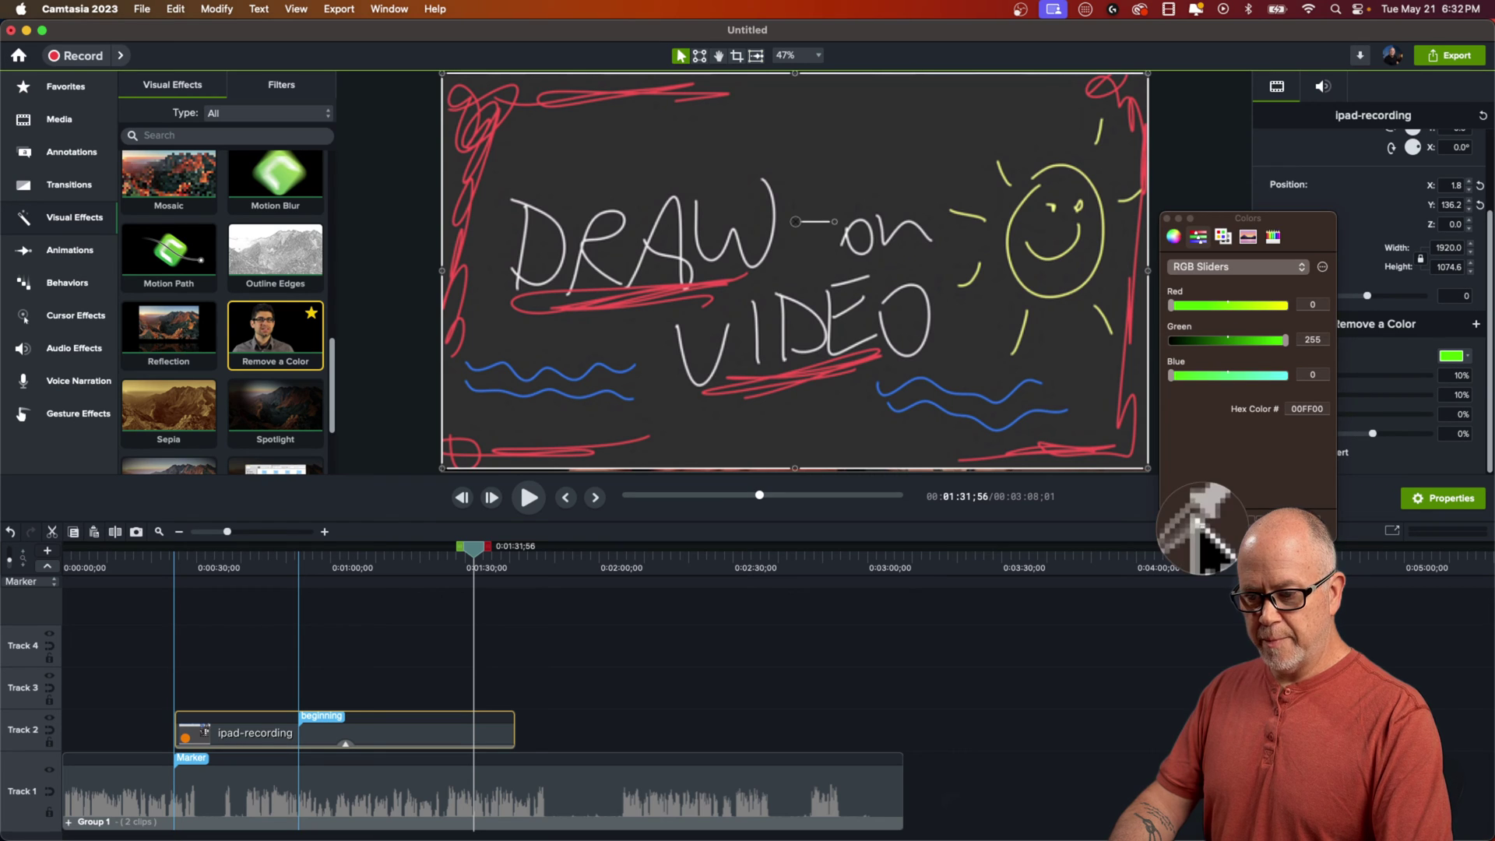
click(839, 418)
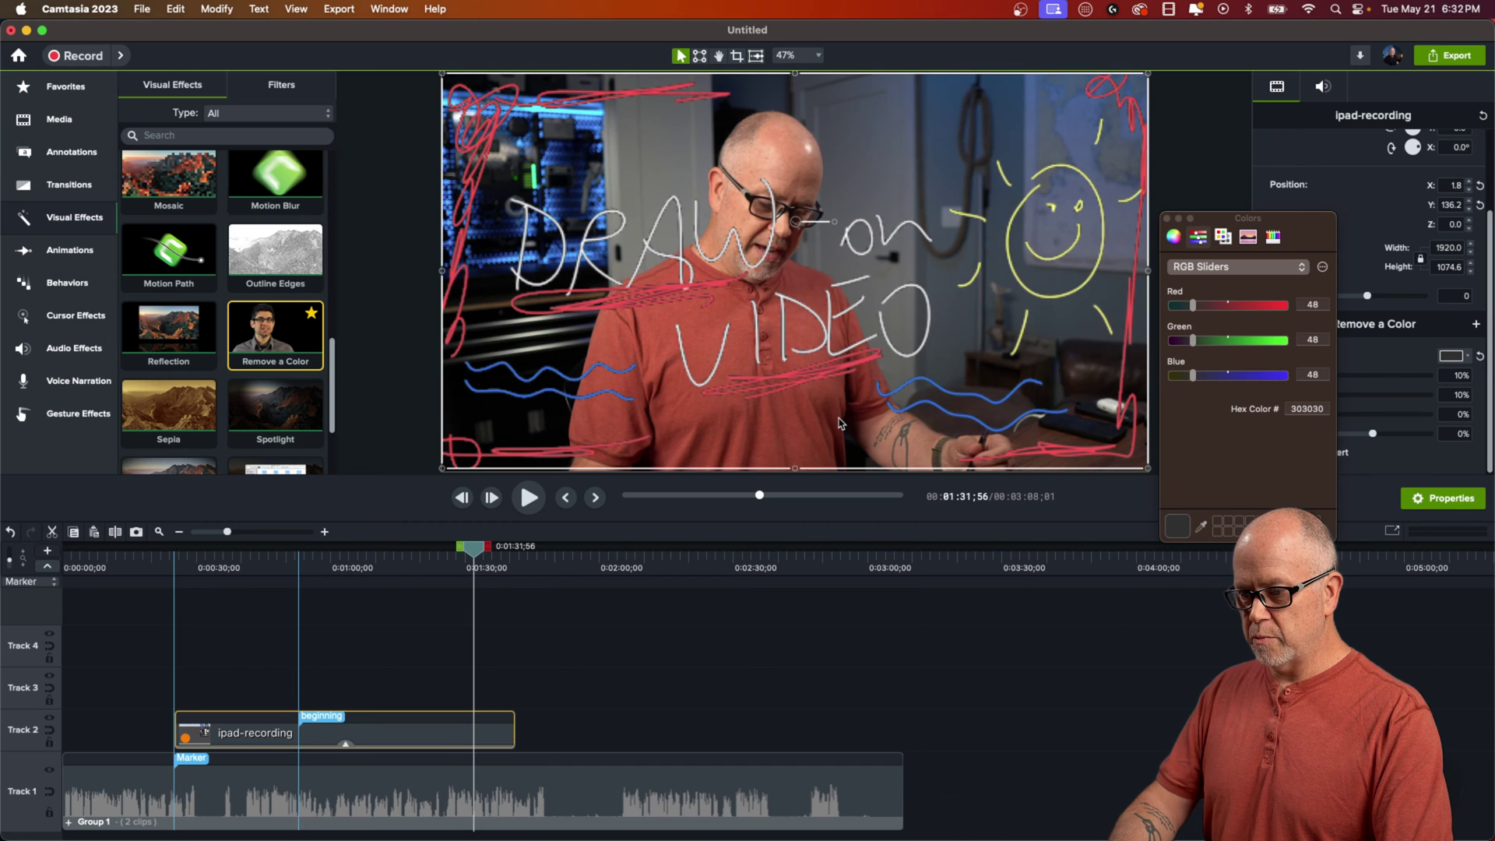
click(1166, 219)
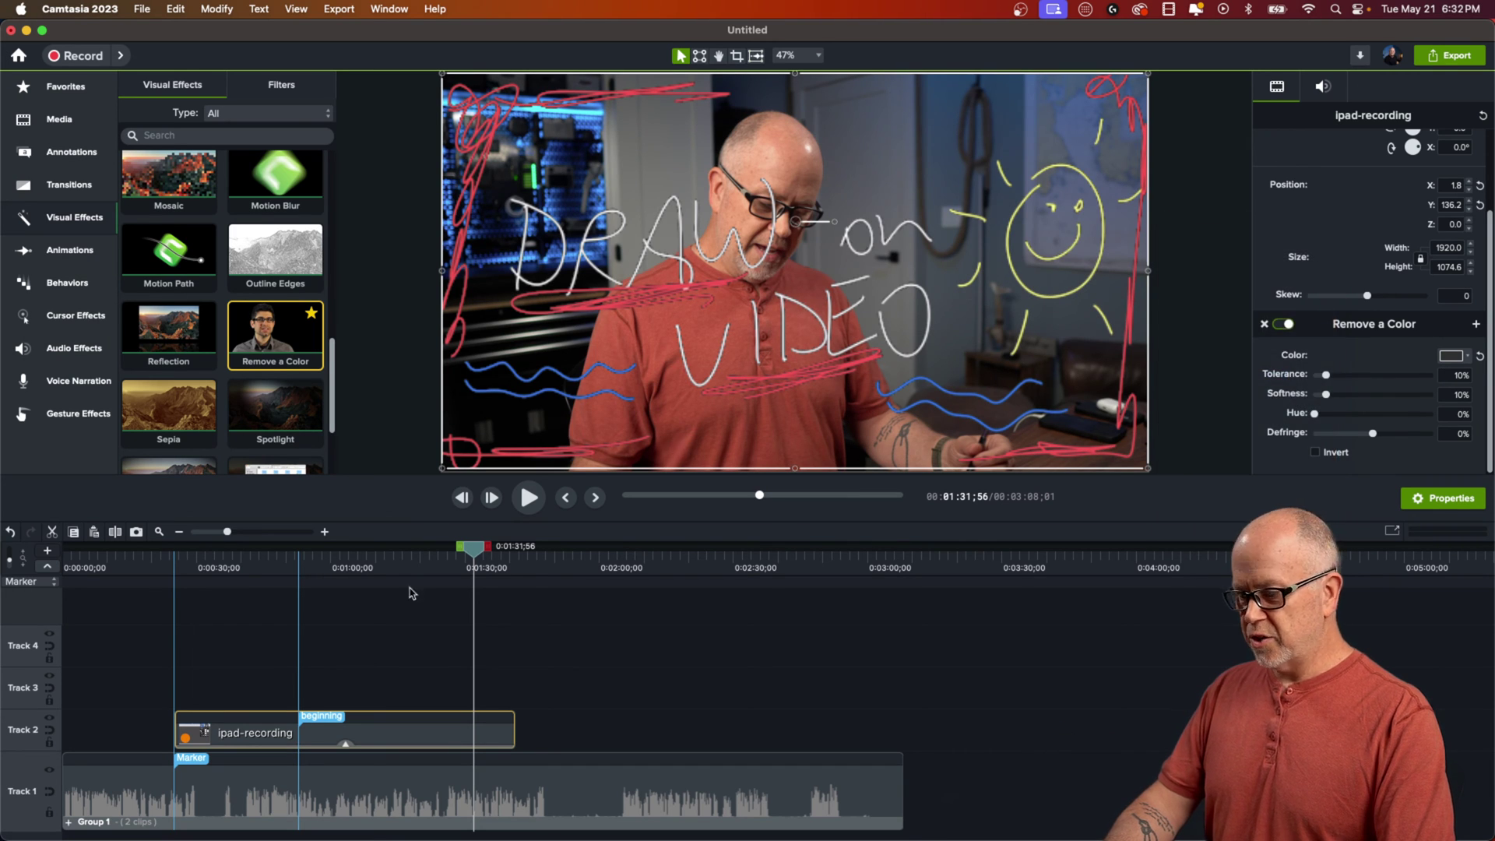
Scrub back and play the keyed drawing over the camera video.
click(252, 648)
drag(252, 647, 295, 661)
key(space)
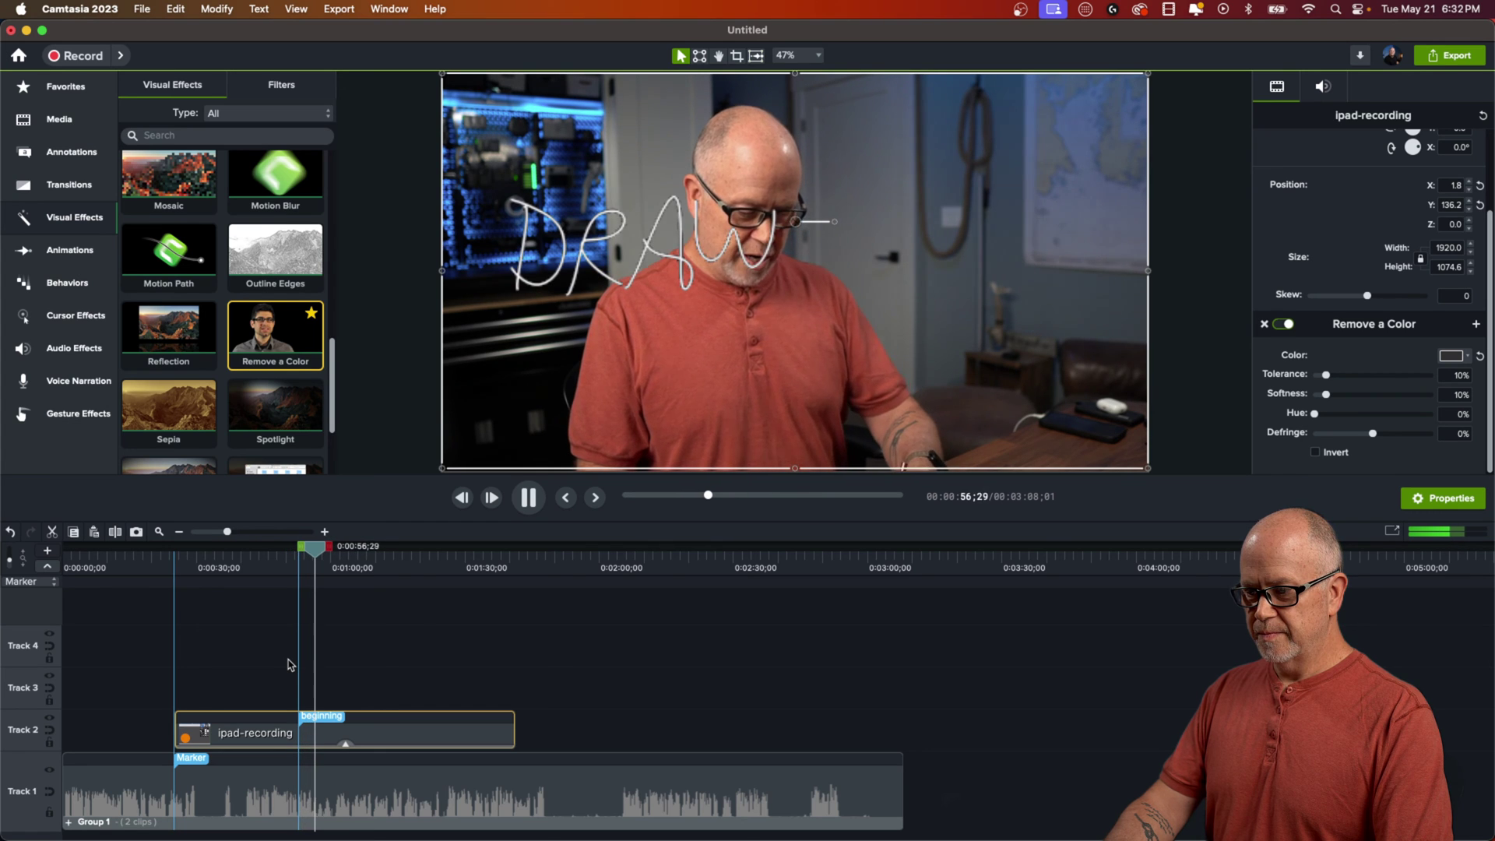
Enlarge the preview and raise Remove a Color to 73% tolerance and 81% softness.
key(space)
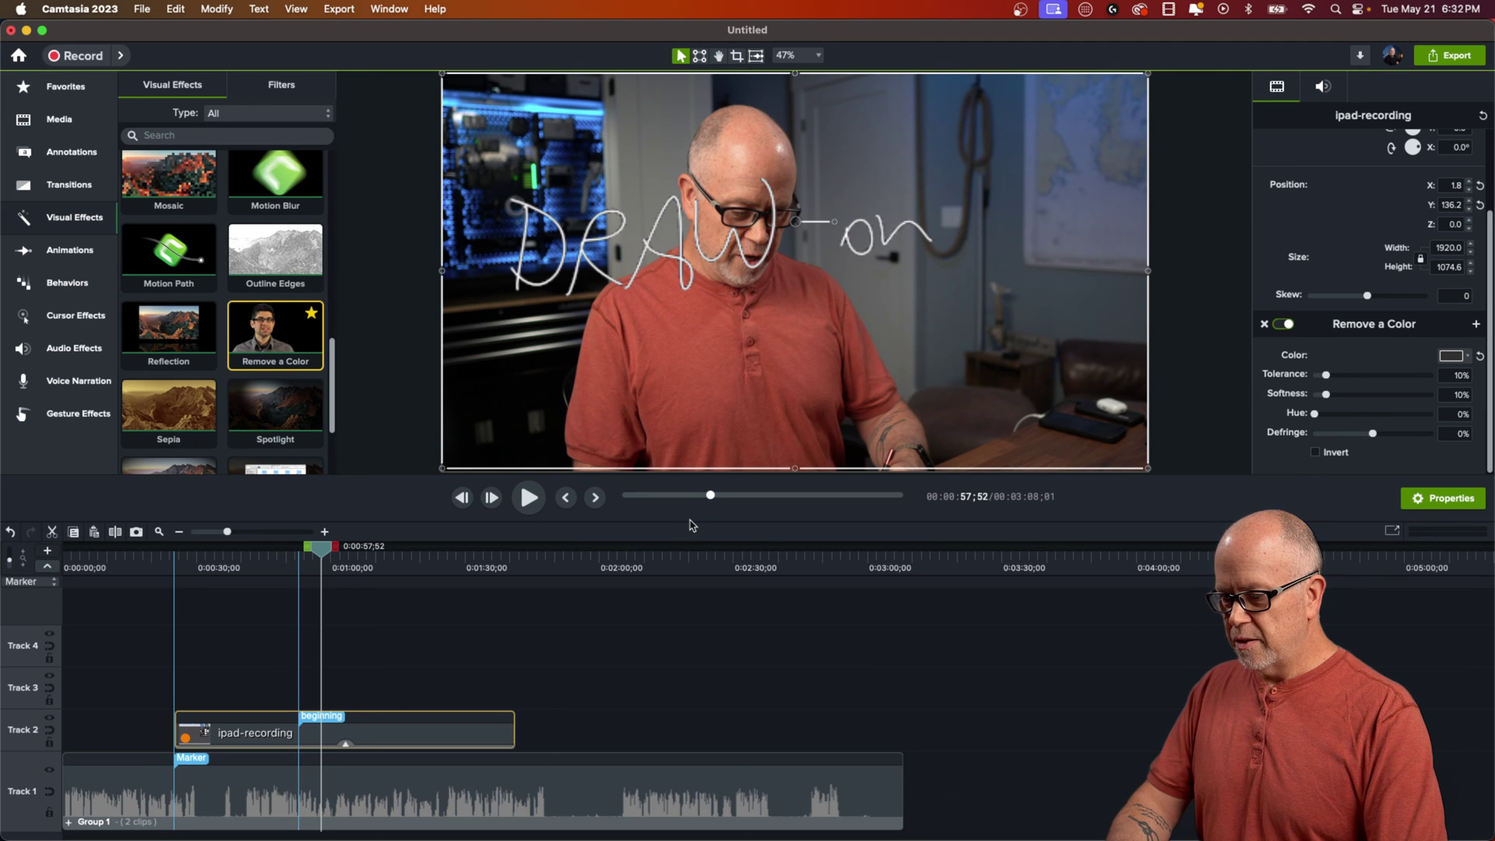
drag(692, 520, 691, 612)
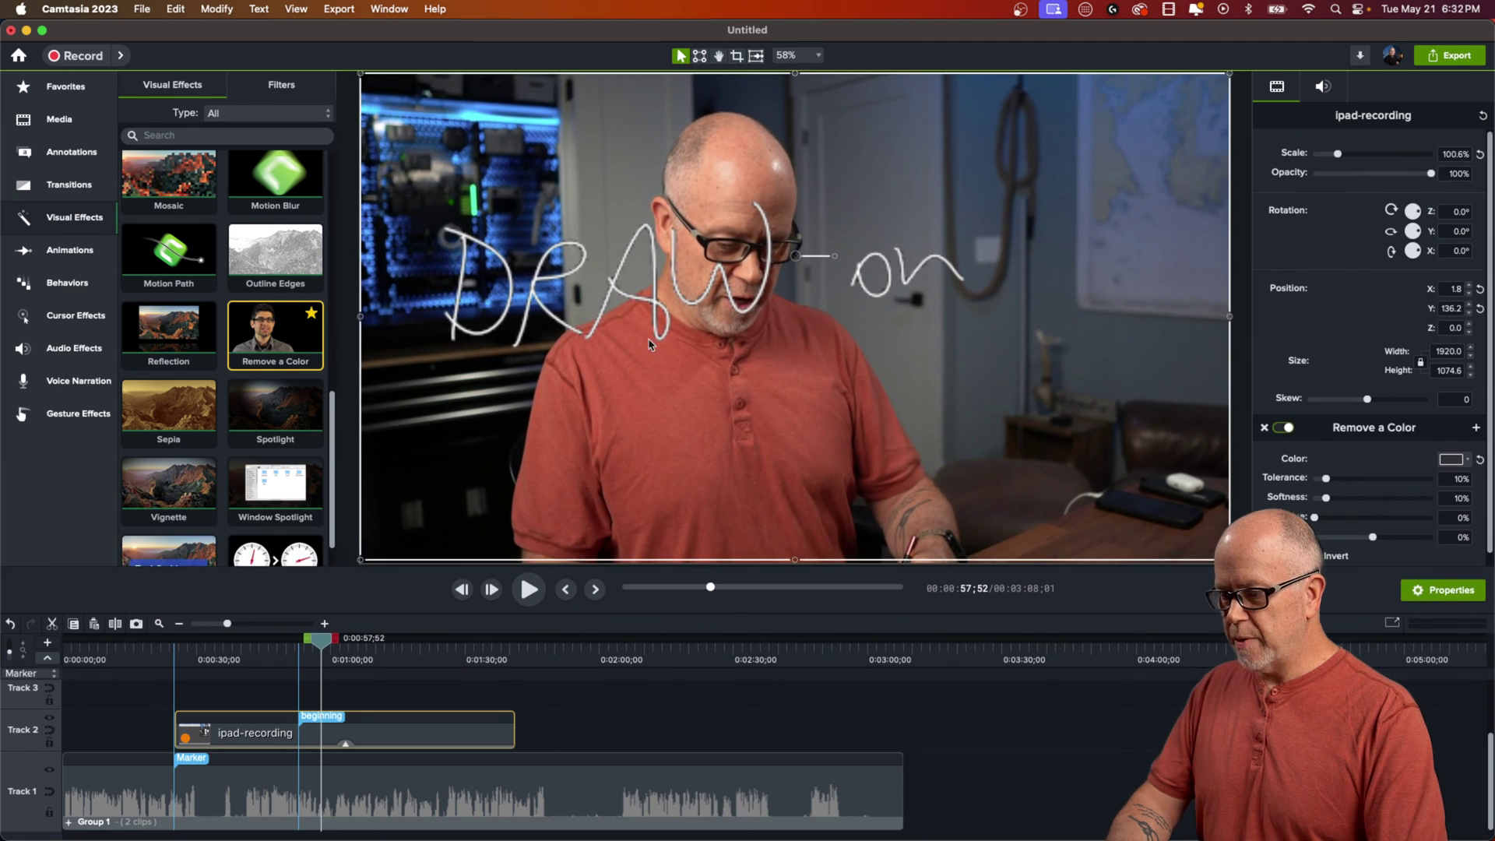
scroll(654, 282, up, 3)
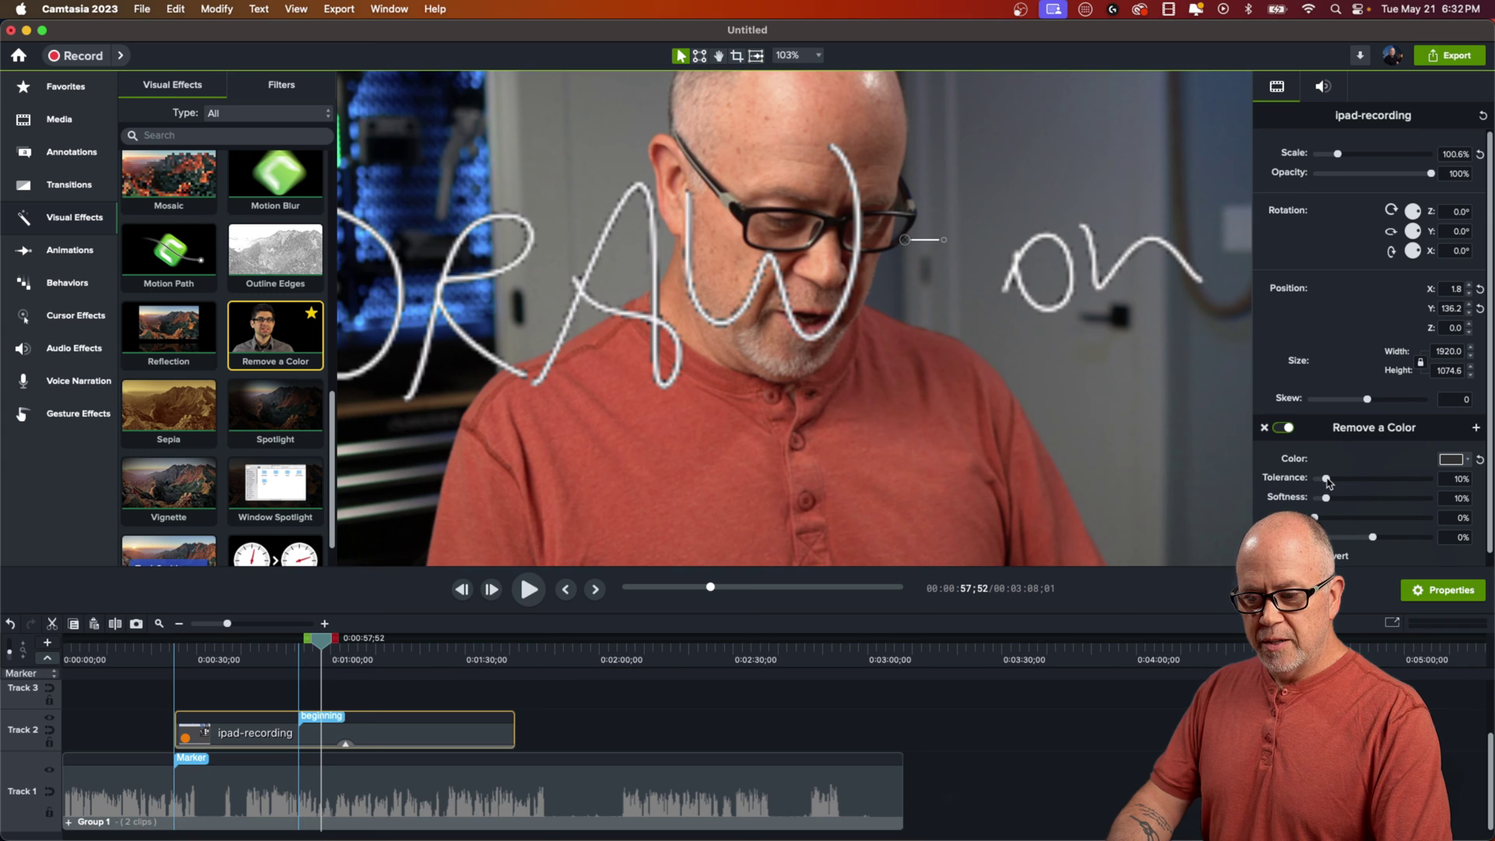
drag(1386, 491, 1351, 510)
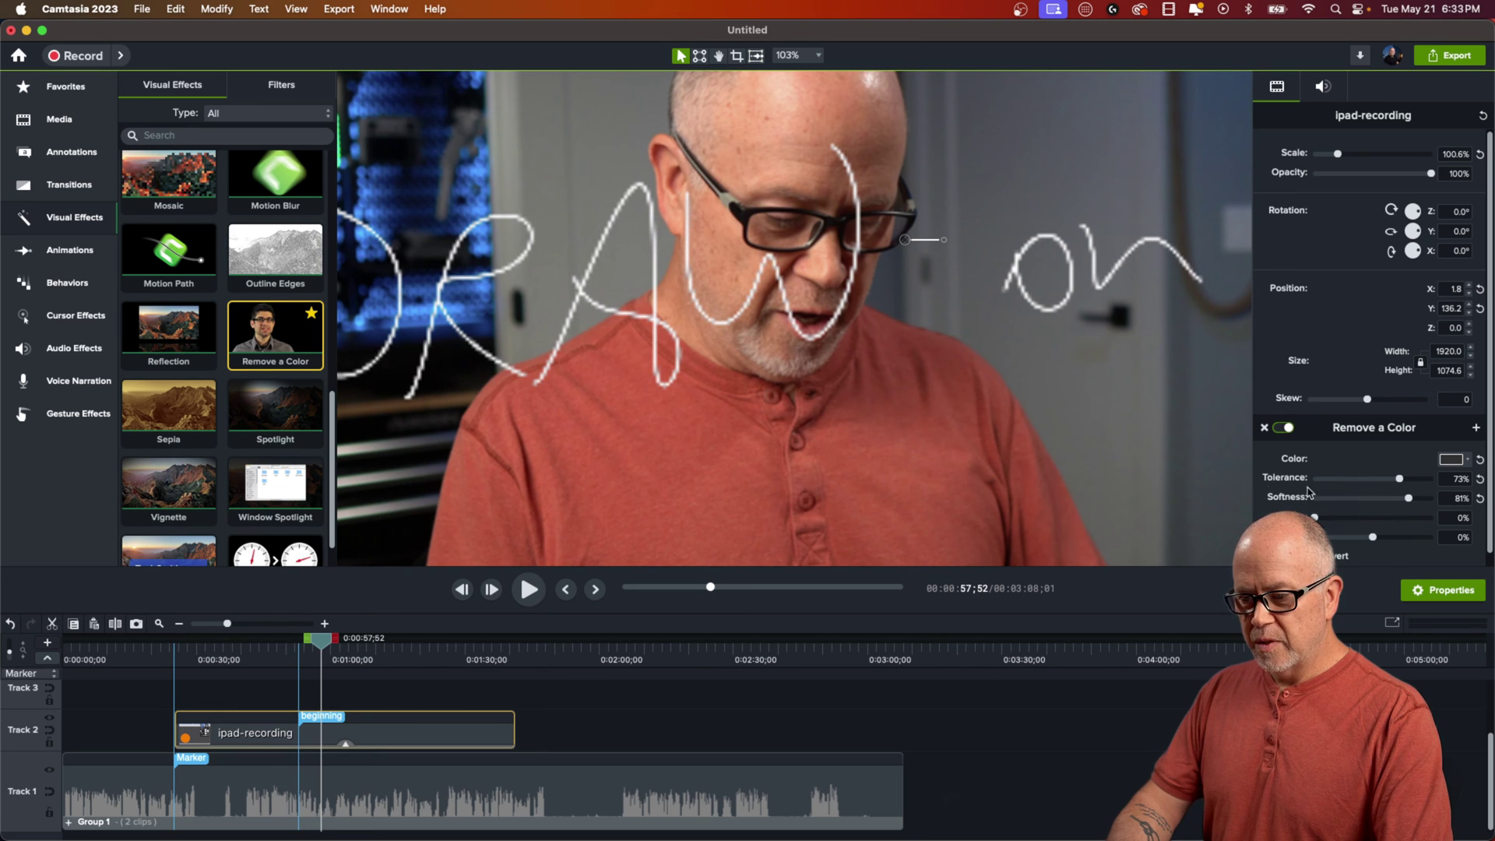
scroll(915, 393, down, 6)
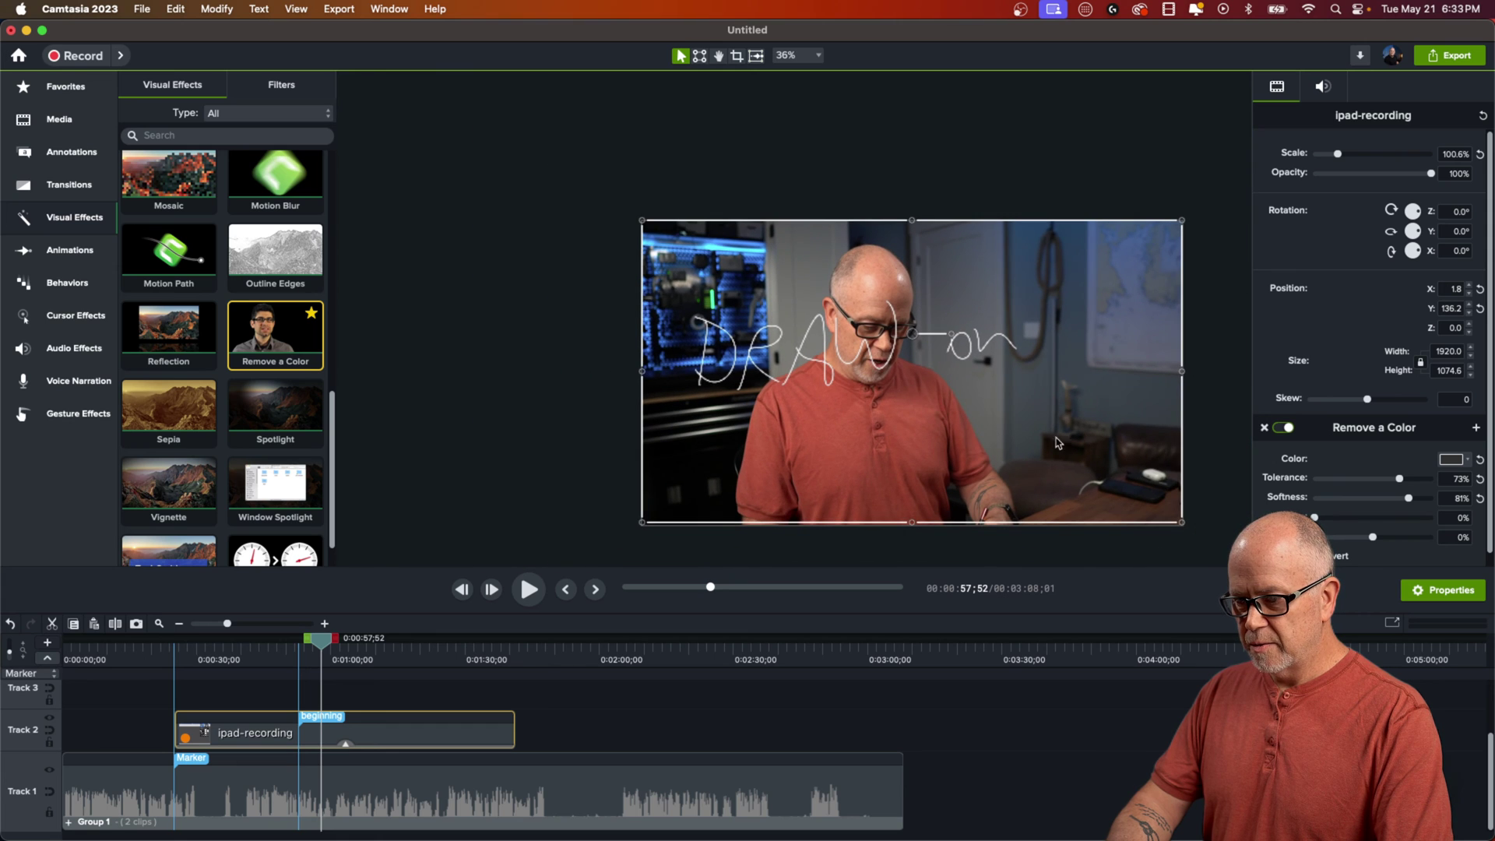
drag(326, 664, 371, 650)
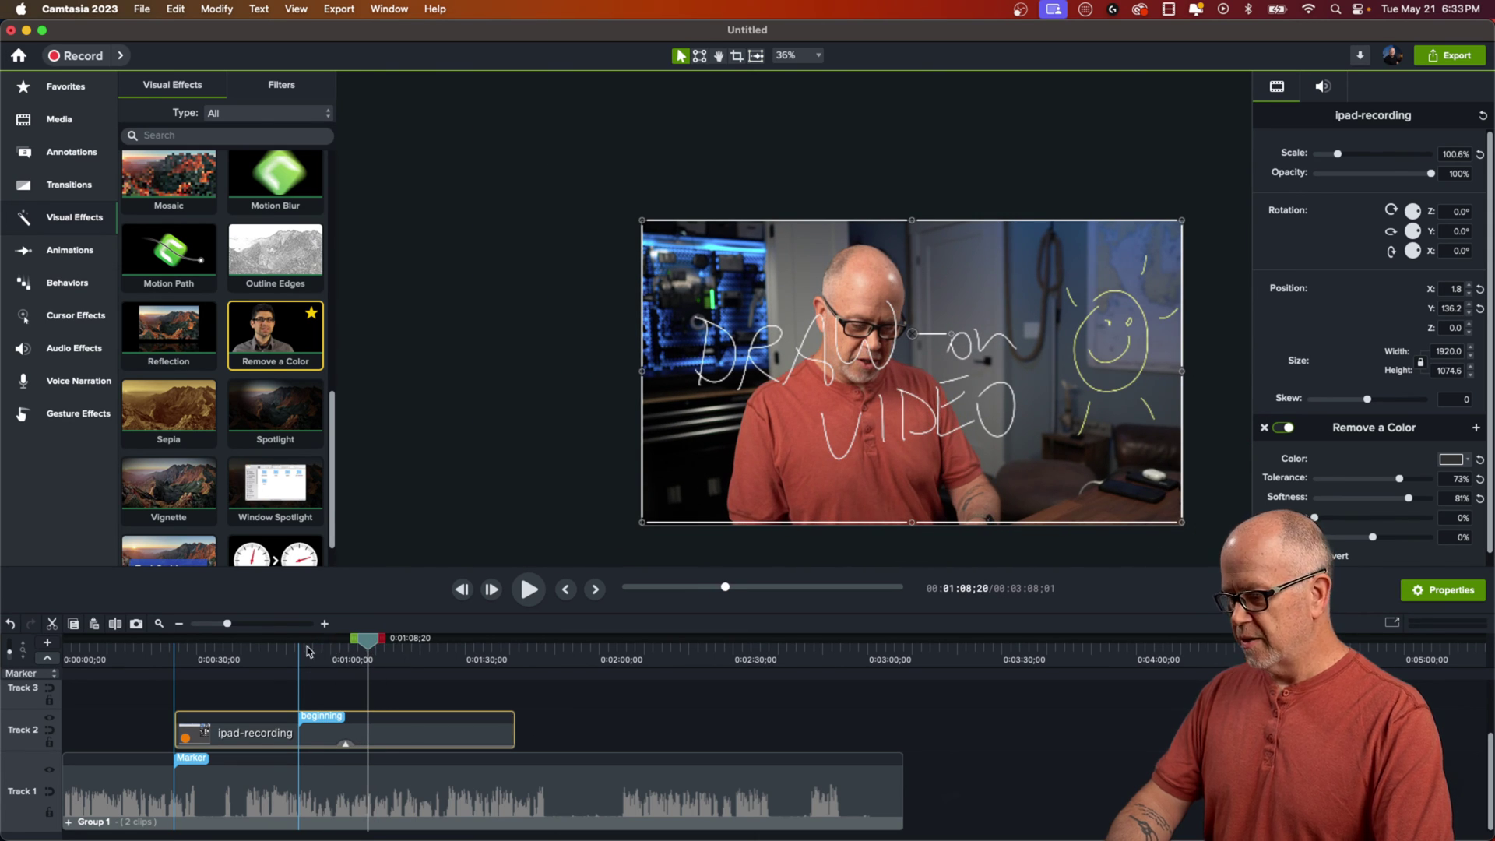
Set the preview zoom to 58% and put the playhead on the 'beginning' marker.
click(794, 57)
click(796, 78)
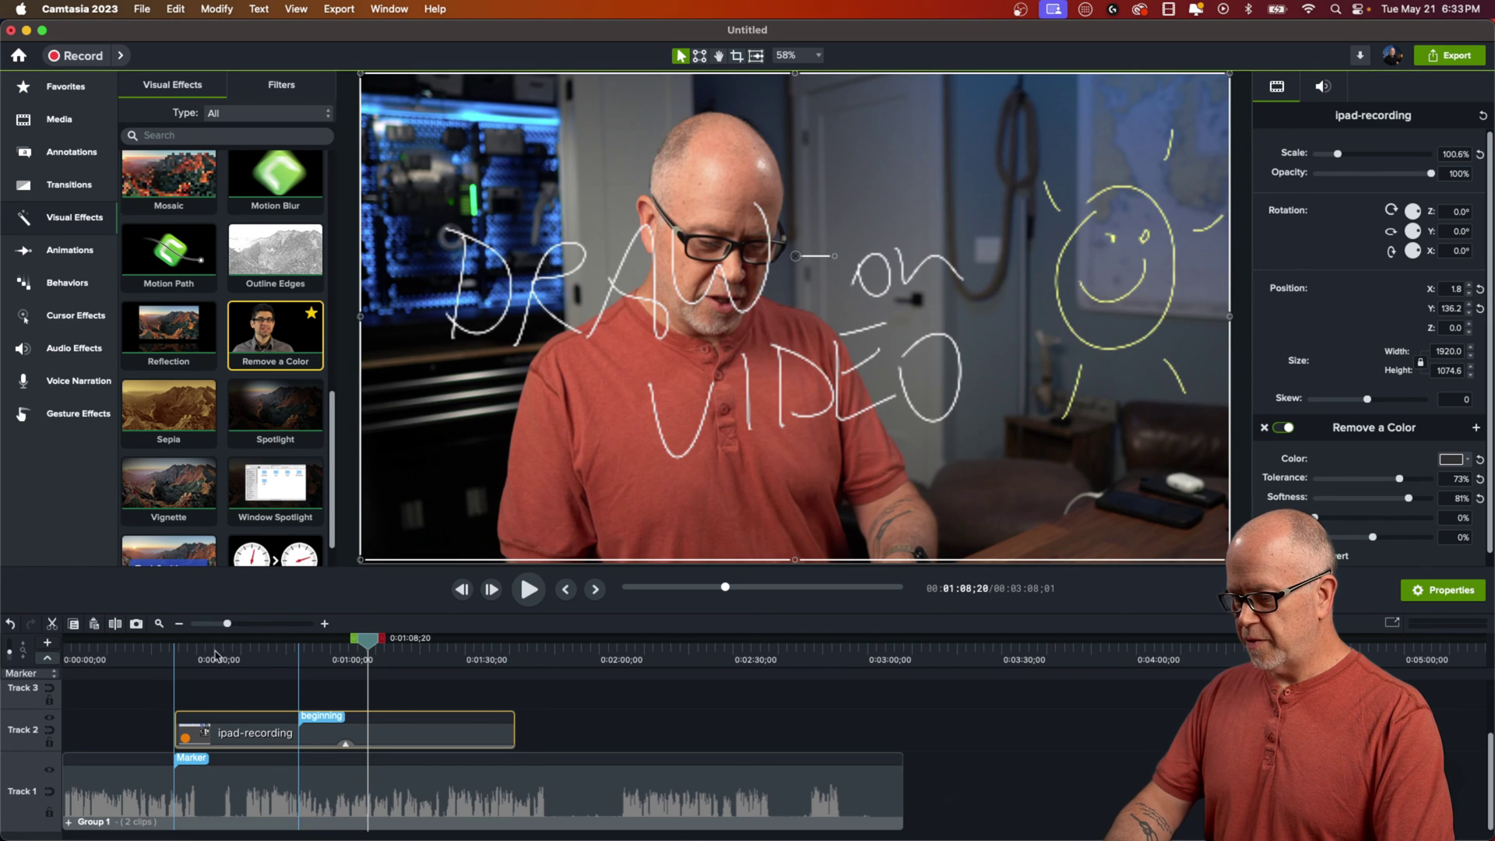
click(151, 654)
key(space)
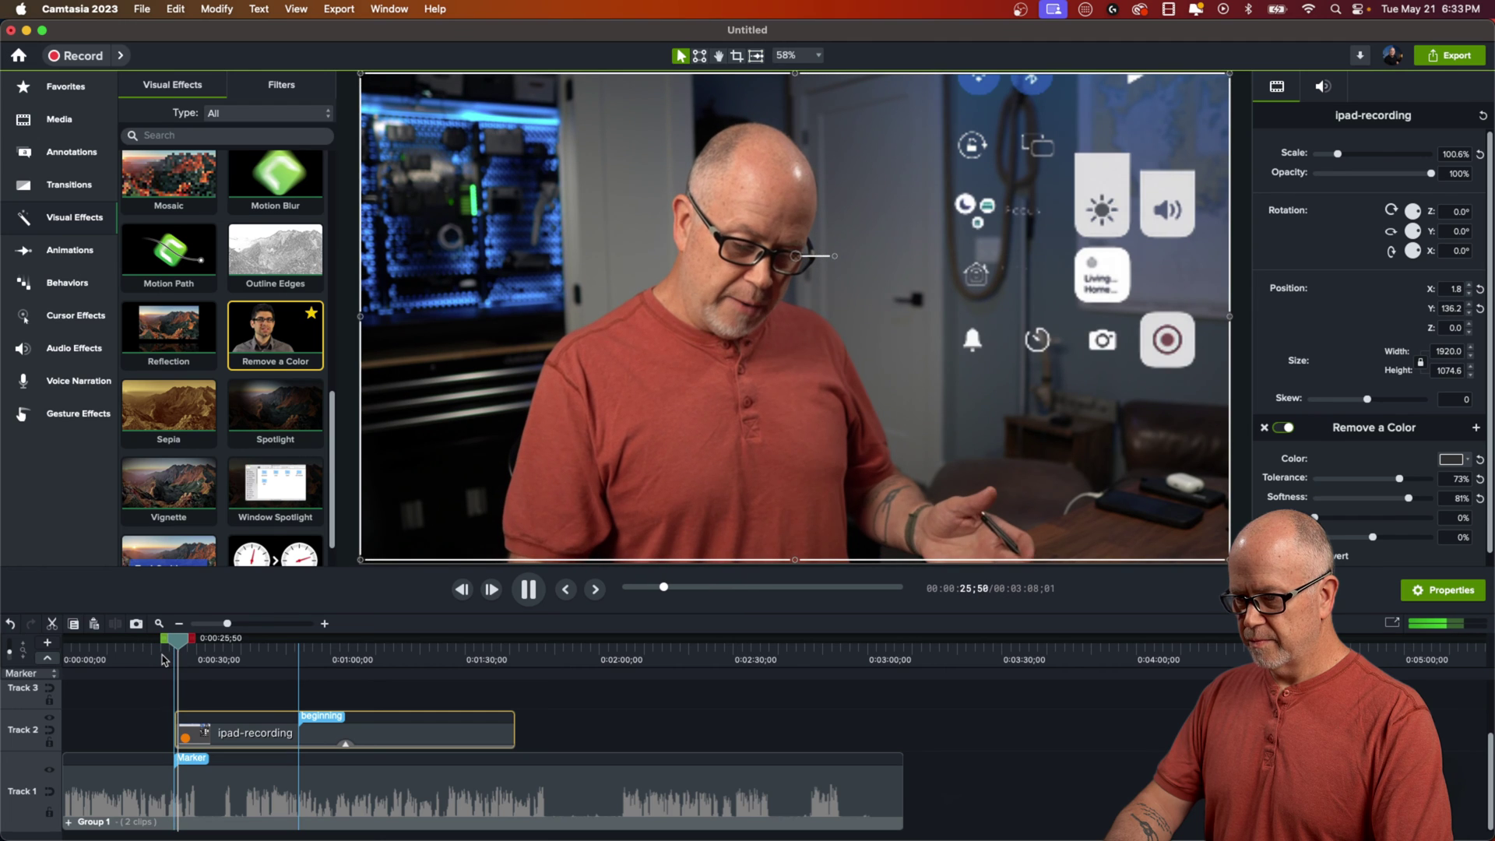
key(space)
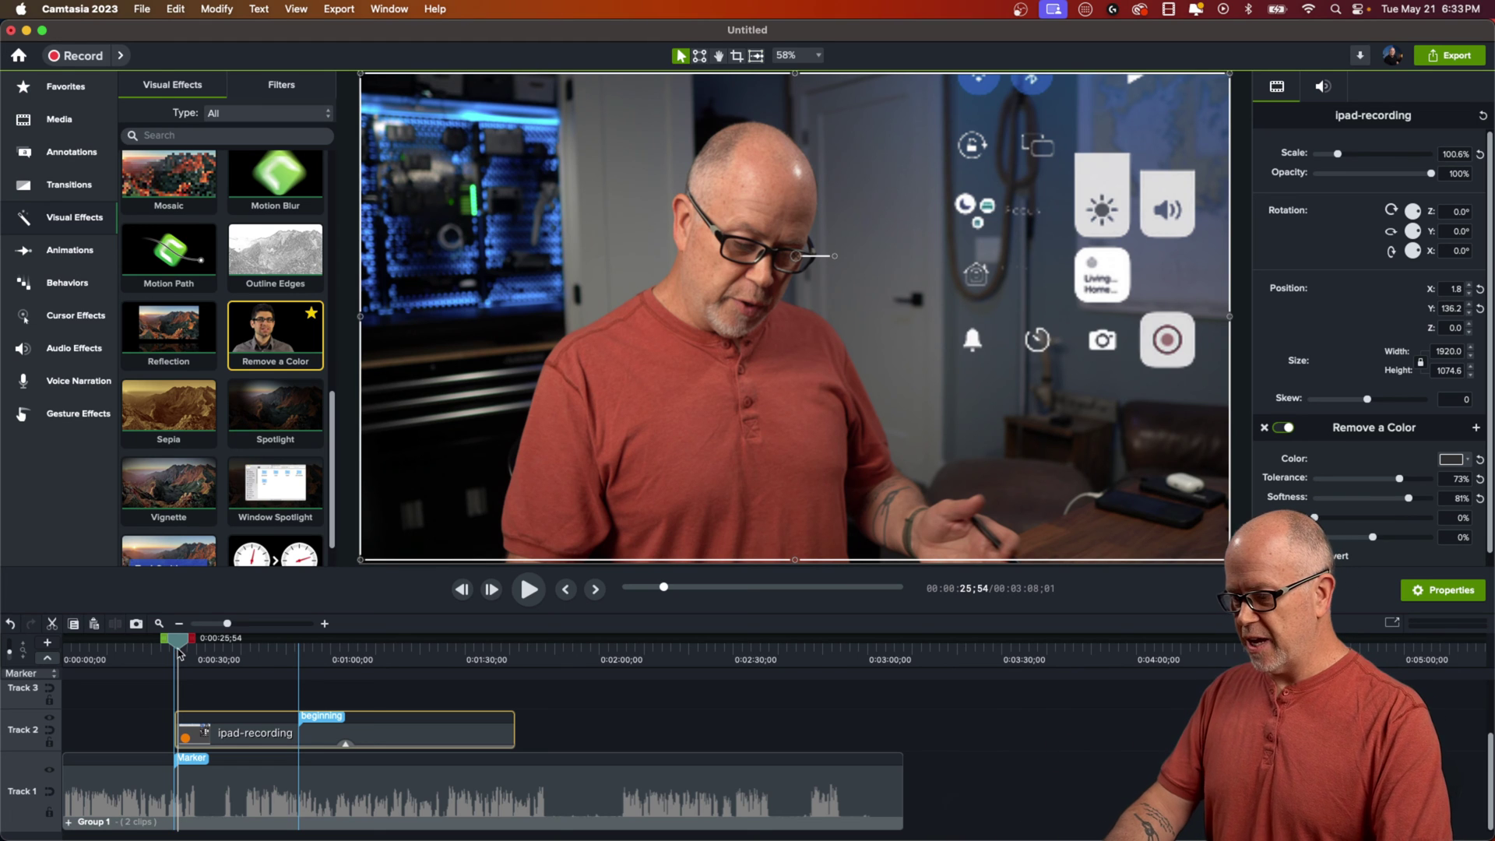
drag(178, 646, 272, 645)
mouse_move(324, 720)
mouse_down()
mouse_move(262, 675)
mouse_move(300, 645)
mouse_move(289, 668)
mouse_up()
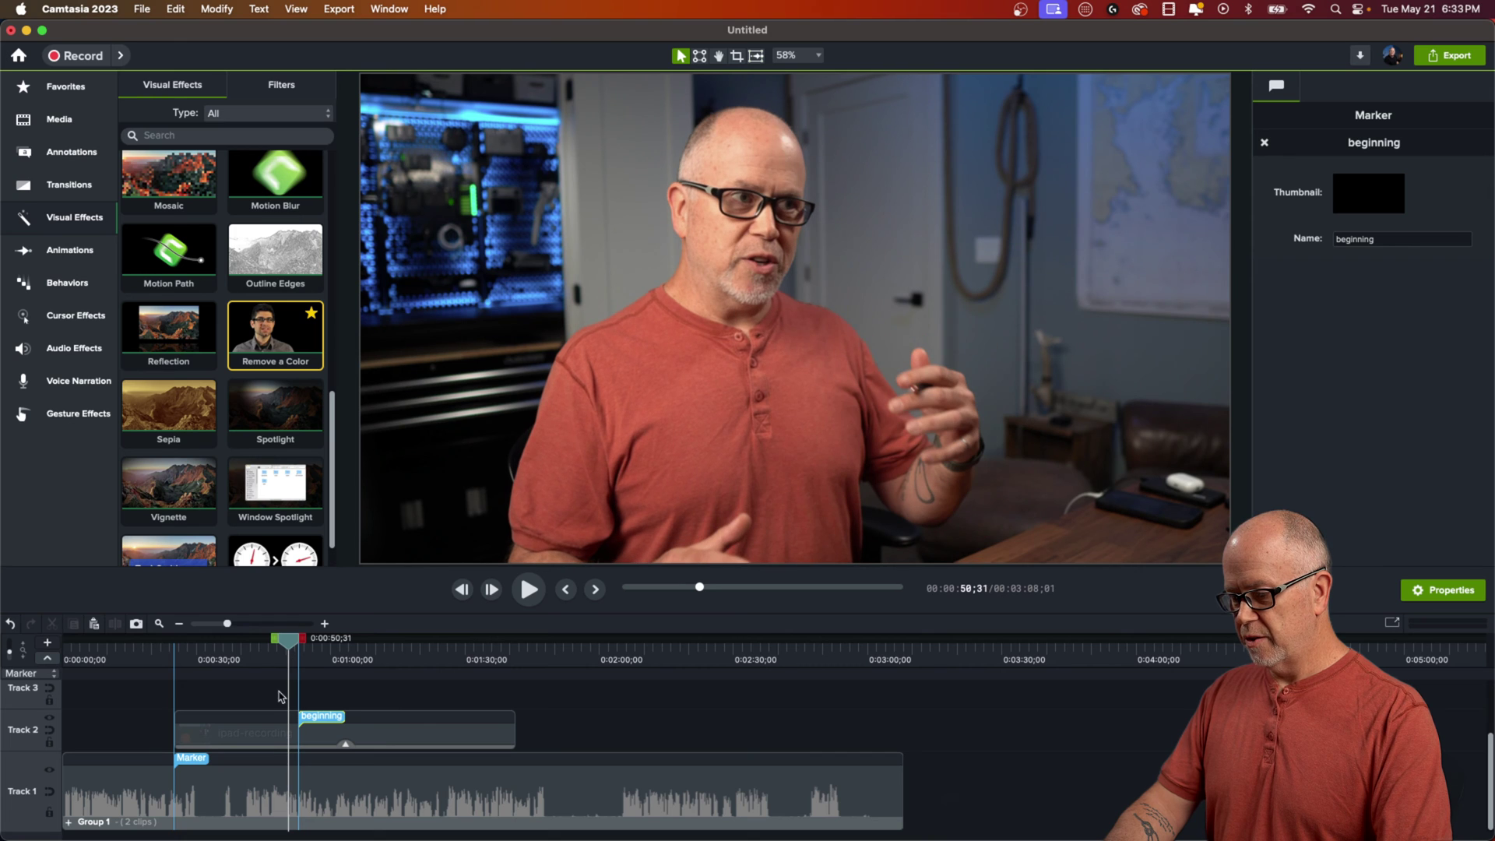
Split the ipad-recording clip at the marker, delete the leading piece, and play back.
click(266, 739)
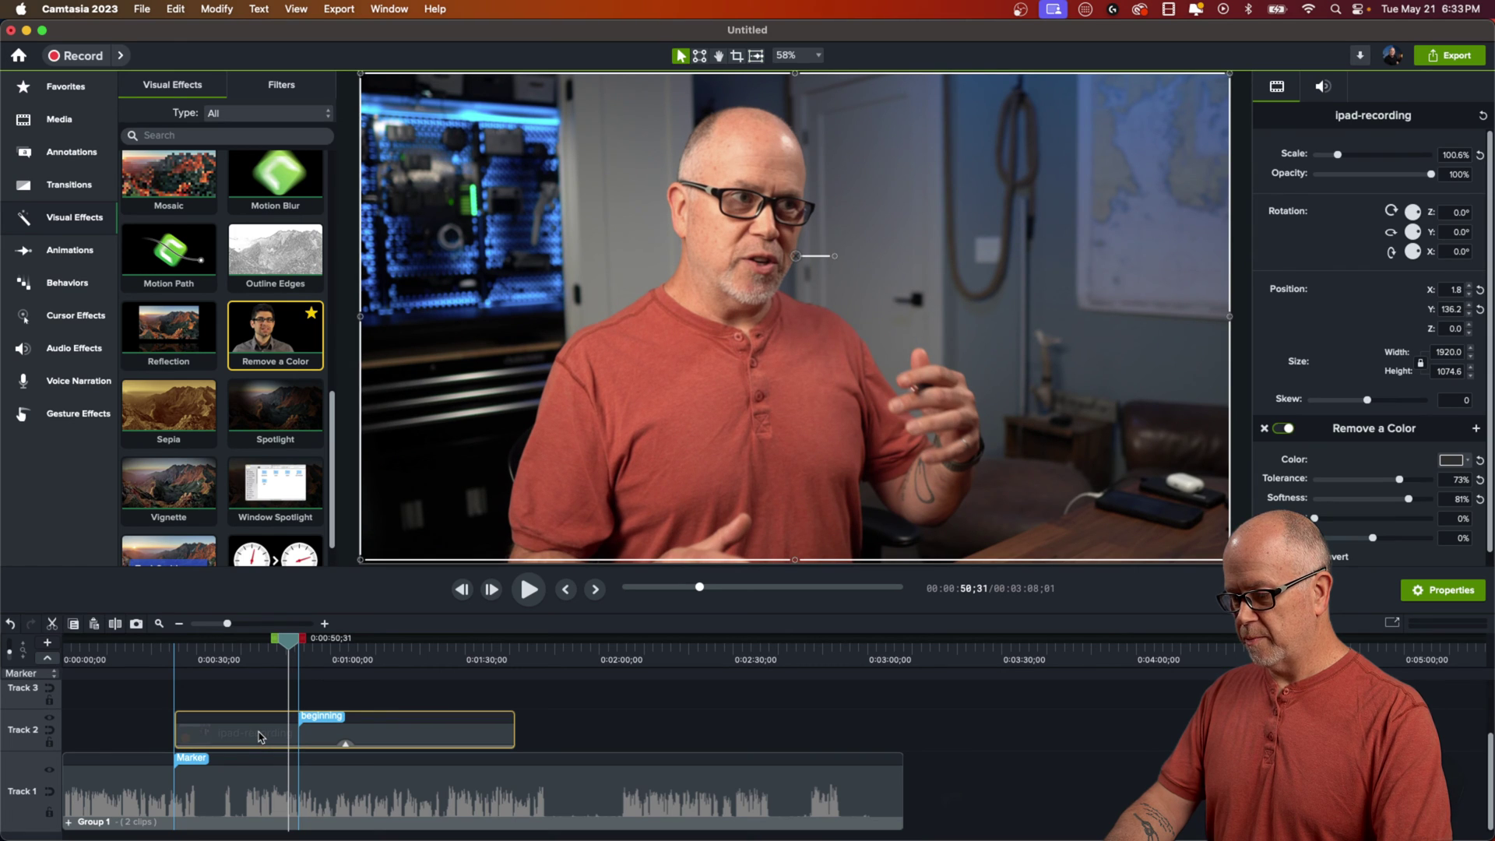
key(s)
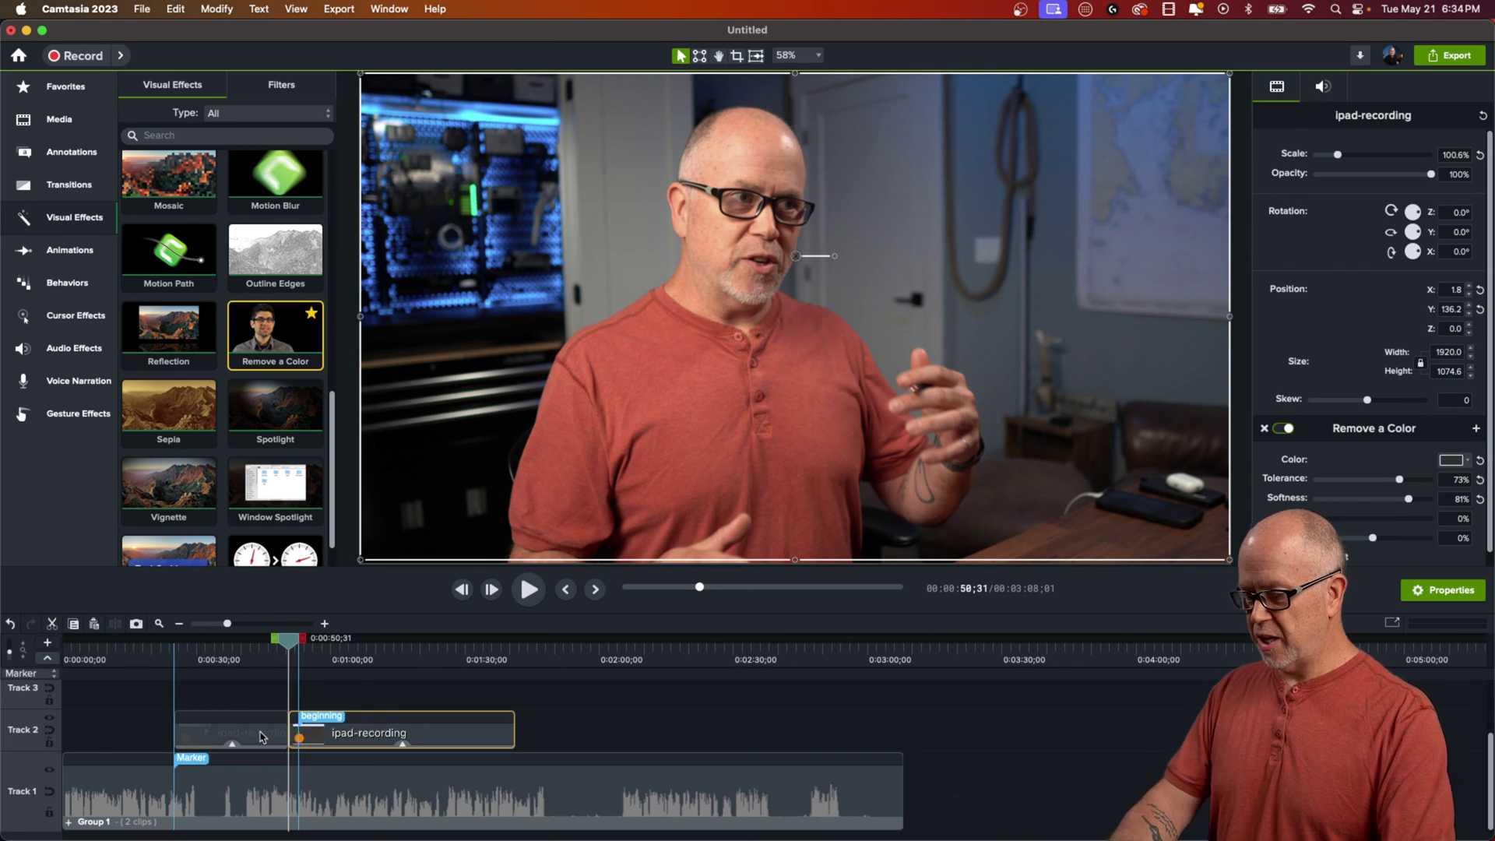
key(Delete)
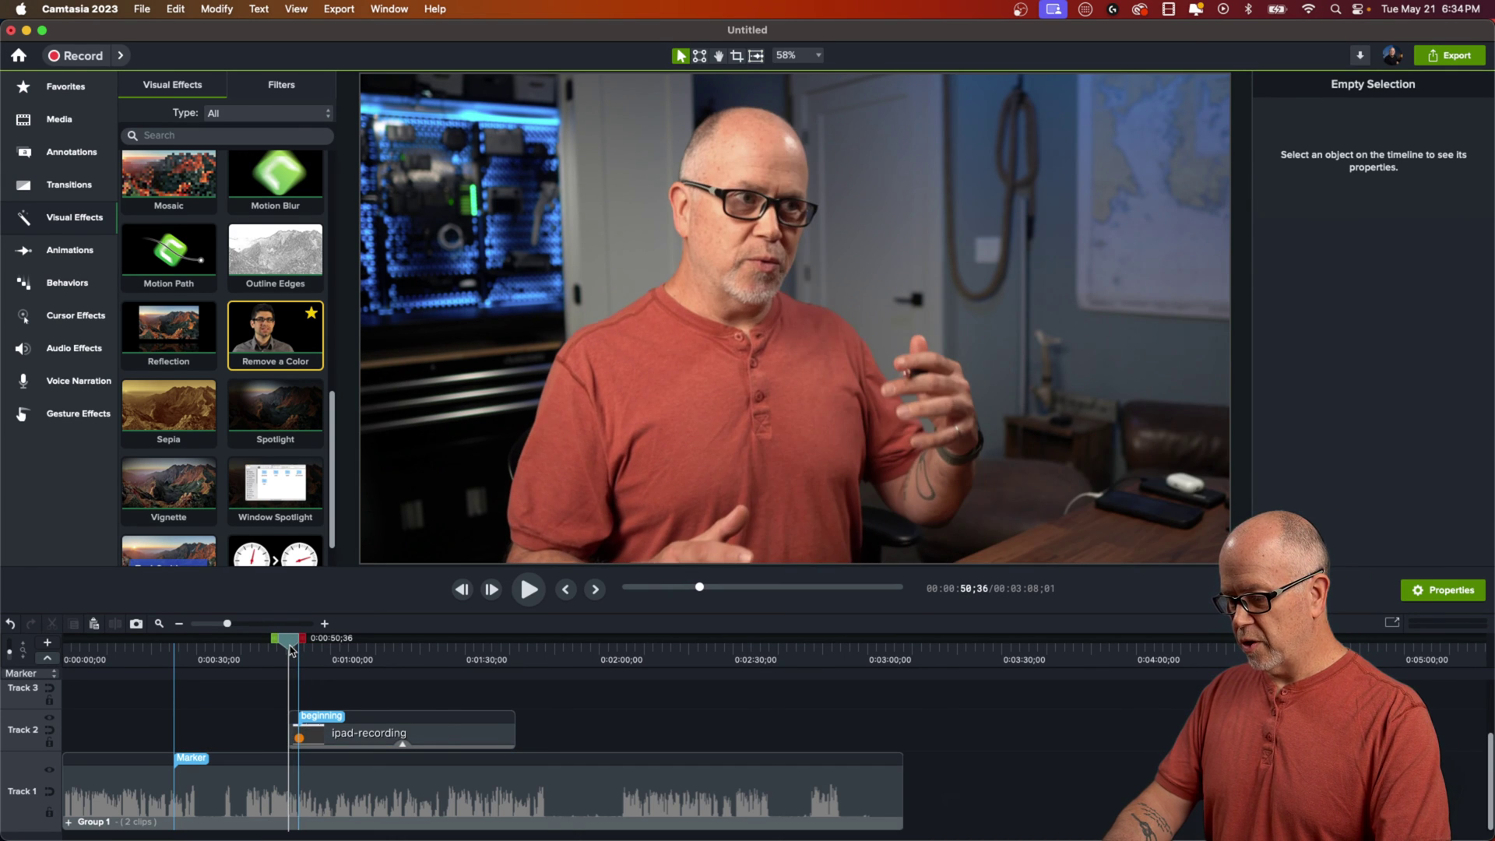
key(space)
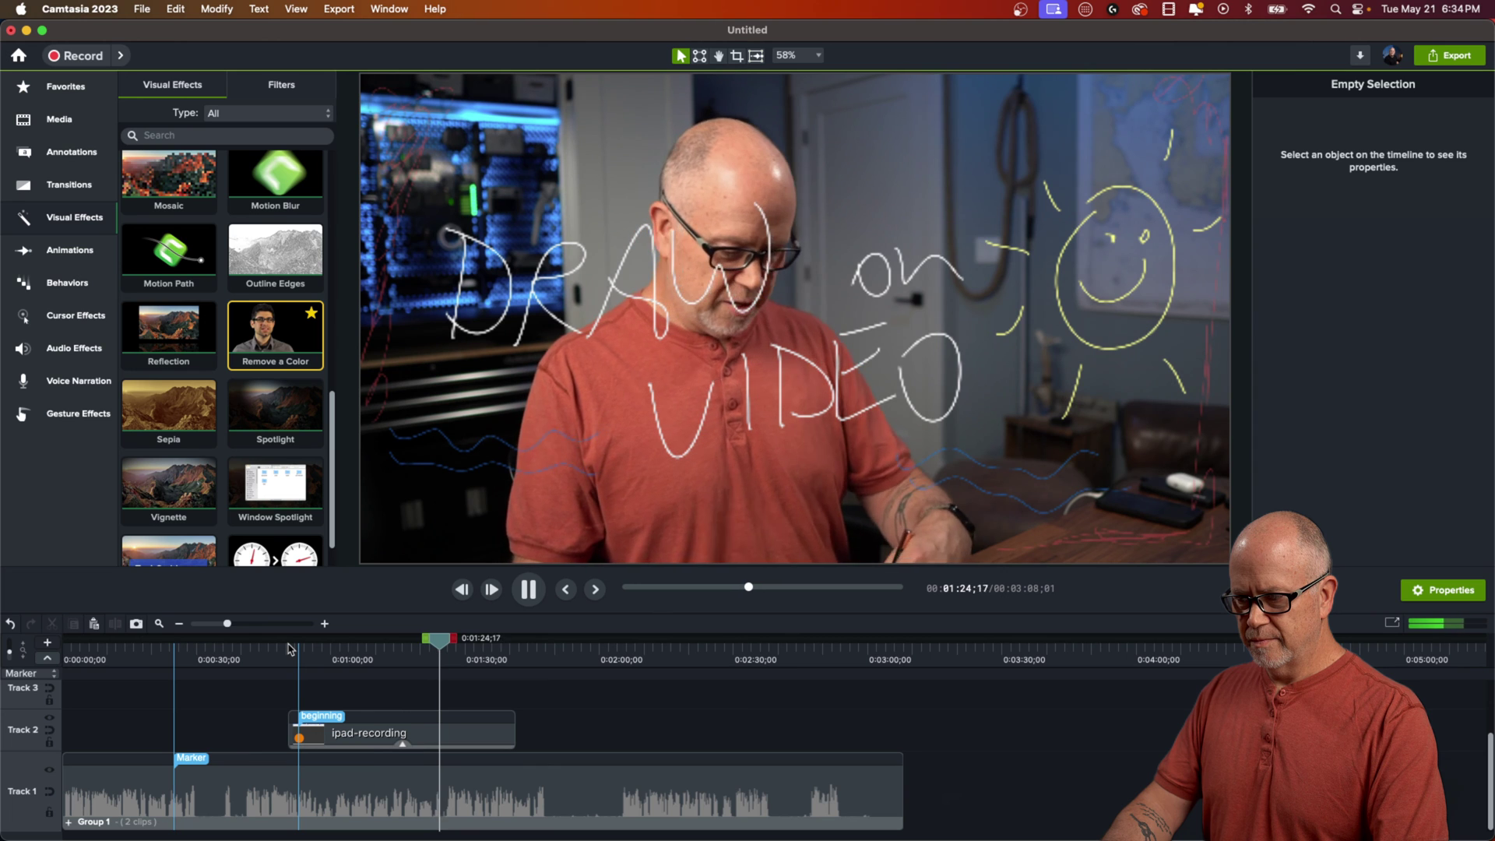
Set Remove a Color to 0% softness, 48% tolerance and 31% defringe, then replay the result.
key(space)
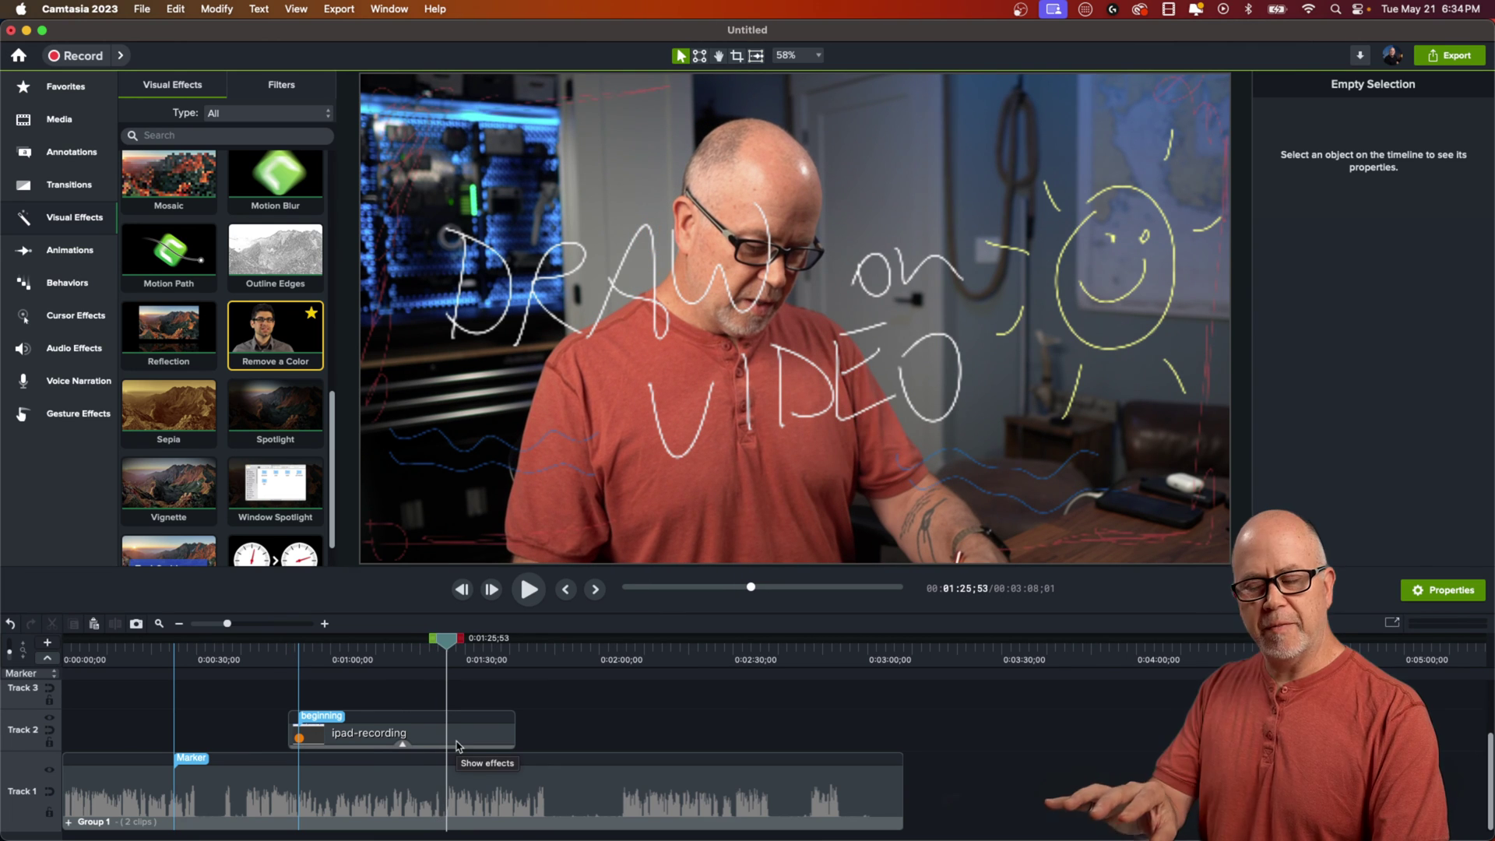
click(465, 740)
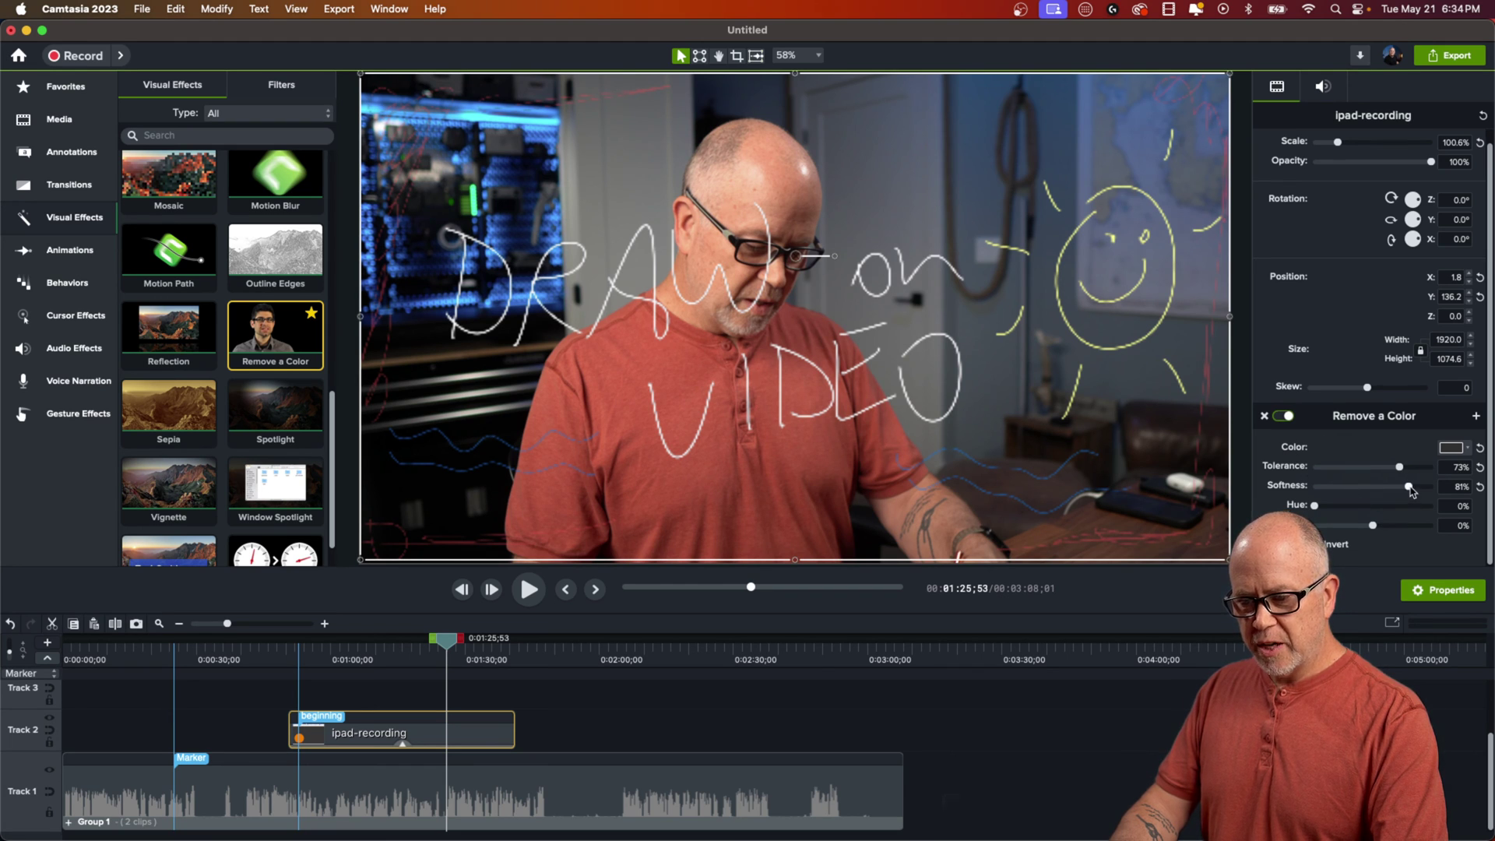
mouse_move(1408, 486)
mouse_down()
mouse_move(1315, 487)
mouse_move(1354, 491)
mouse_move(1290, 506)
mouse_up()
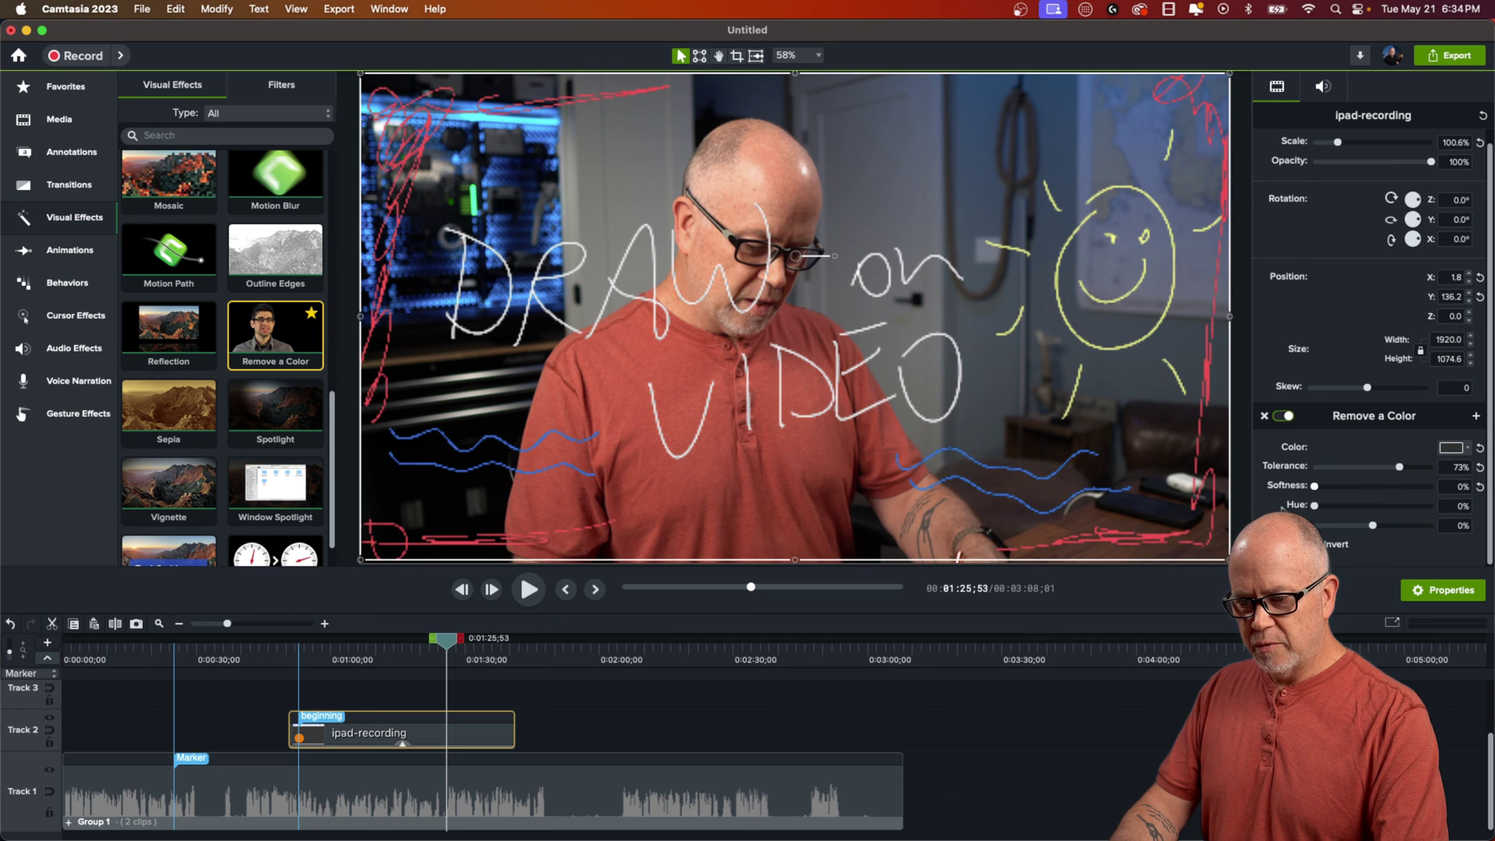
drag(1399, 469, 1354, 471)
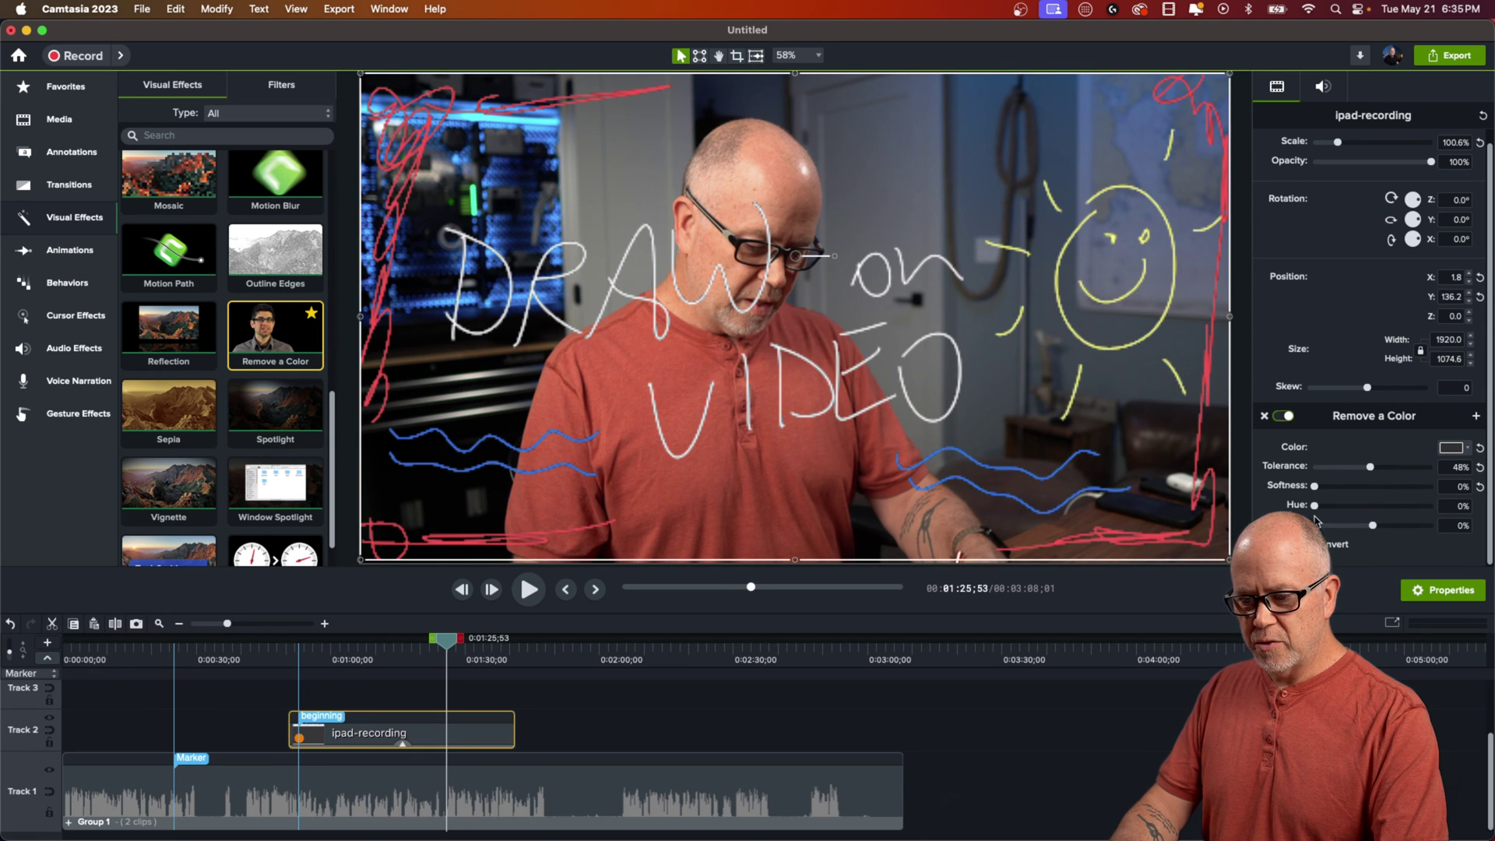
drag(1313, 506, 1367, 507)
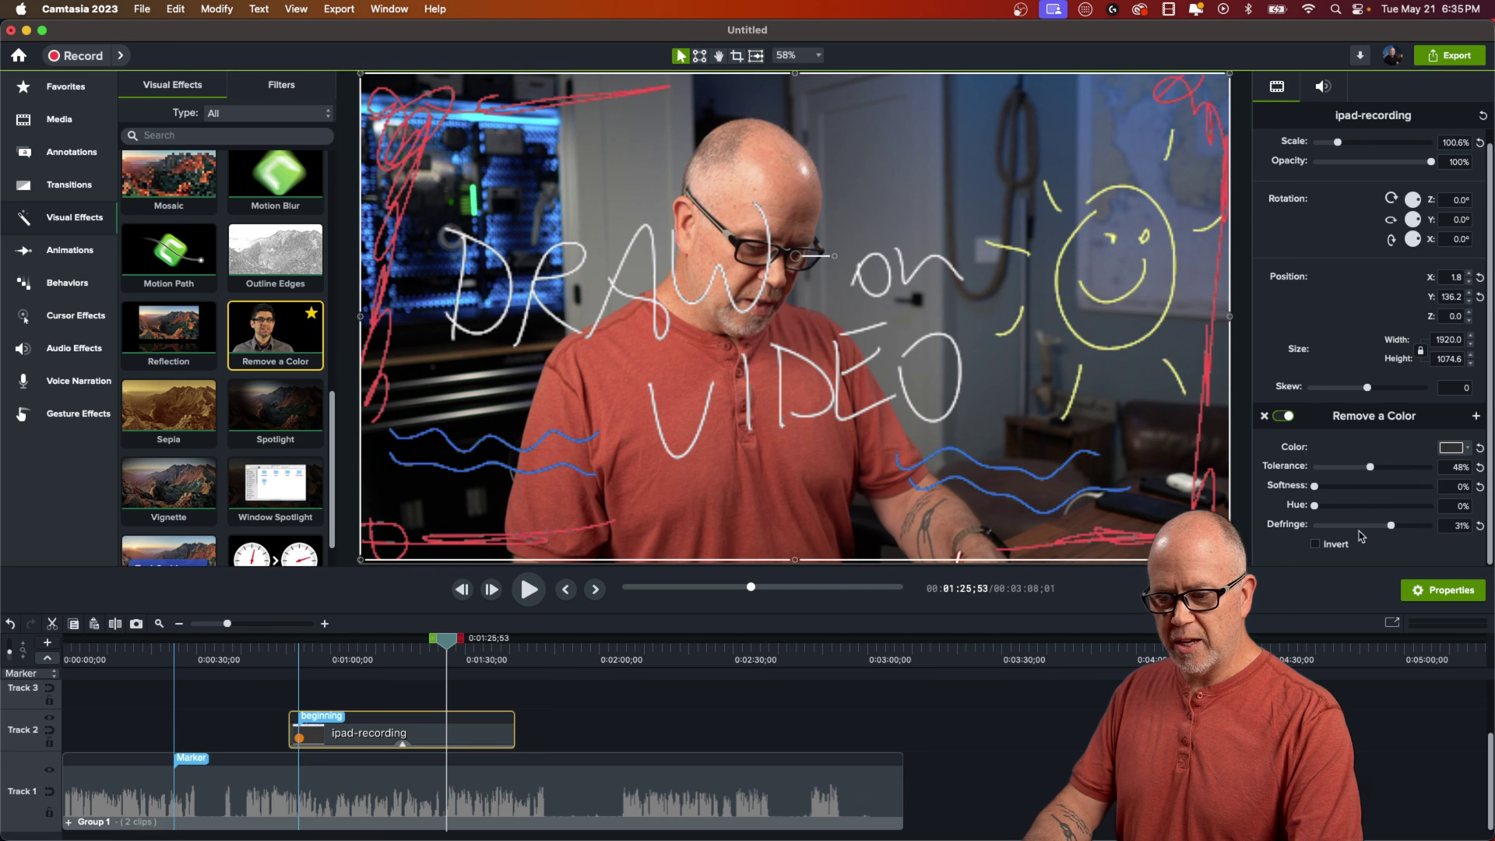
click(431, 654)
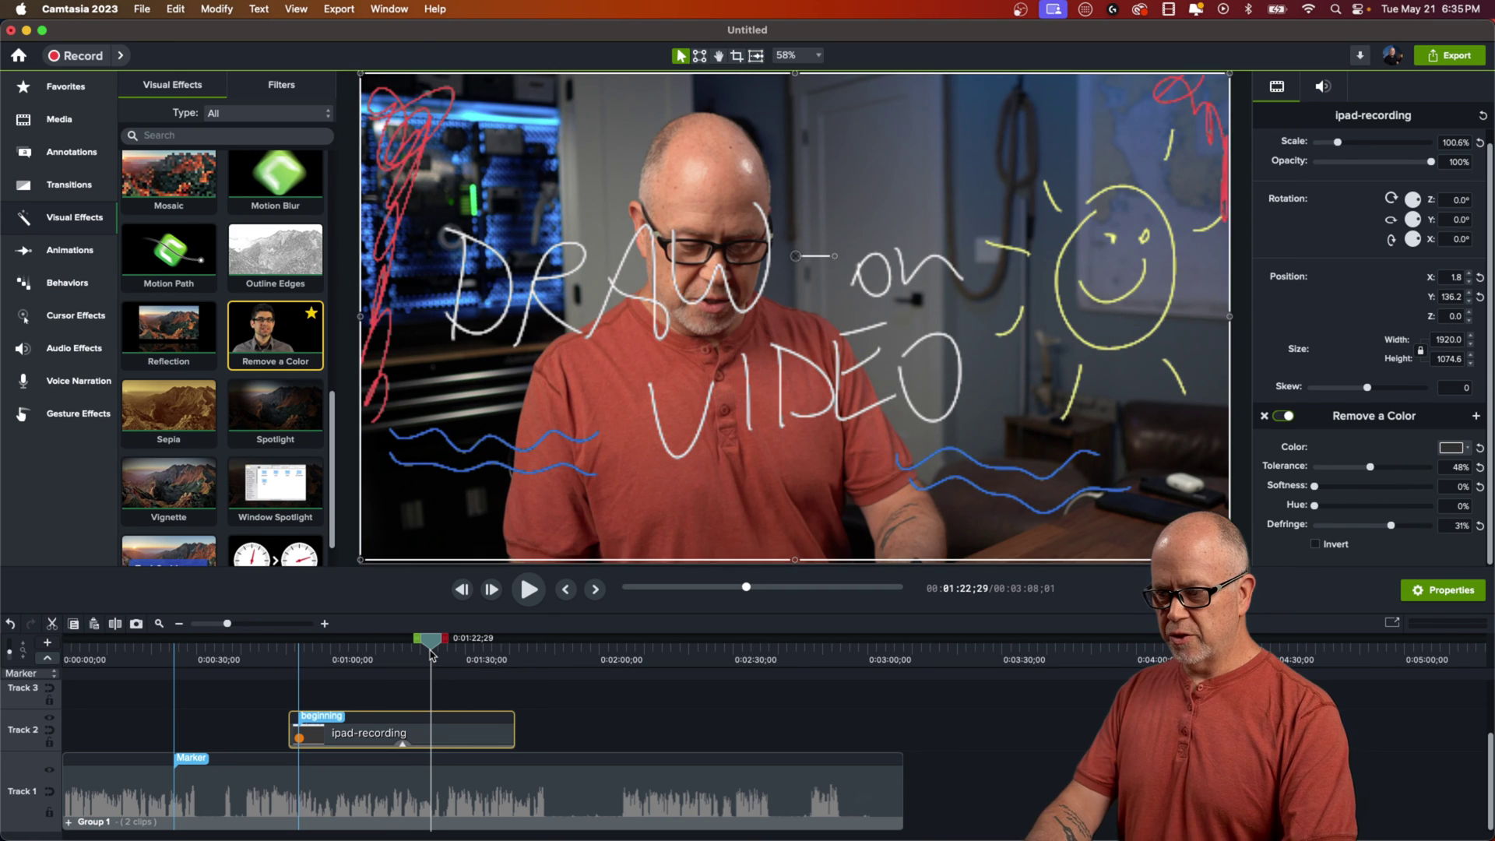
key(space)
key(space)
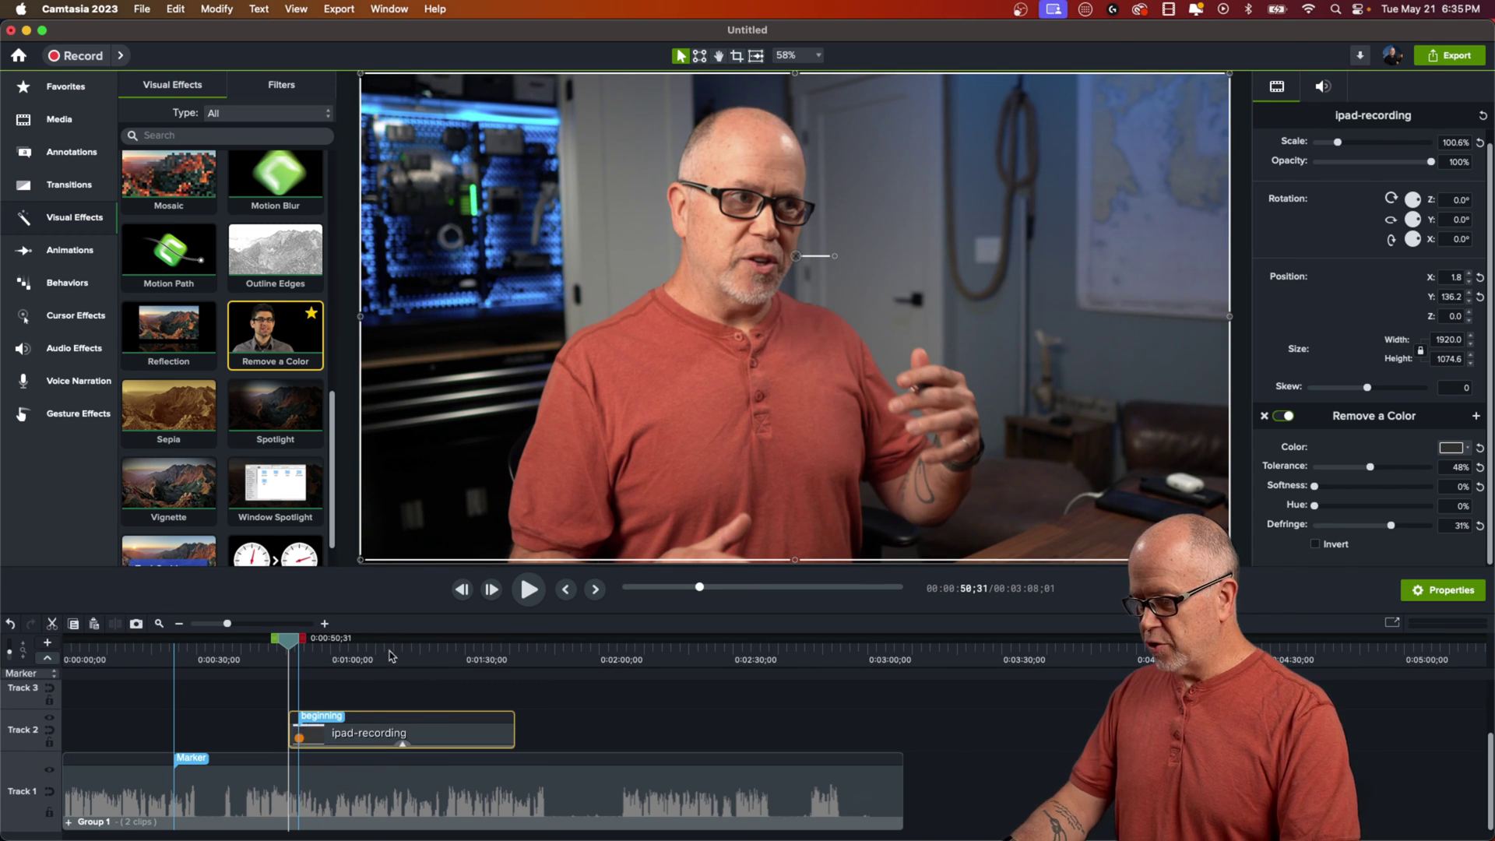
Move ipad-recording up to Track 4 and add a dark rectangle on Track 2 sized 1920×1075.
drag(396, 614, 410, 513)
drag(351, 738, 355, 655)
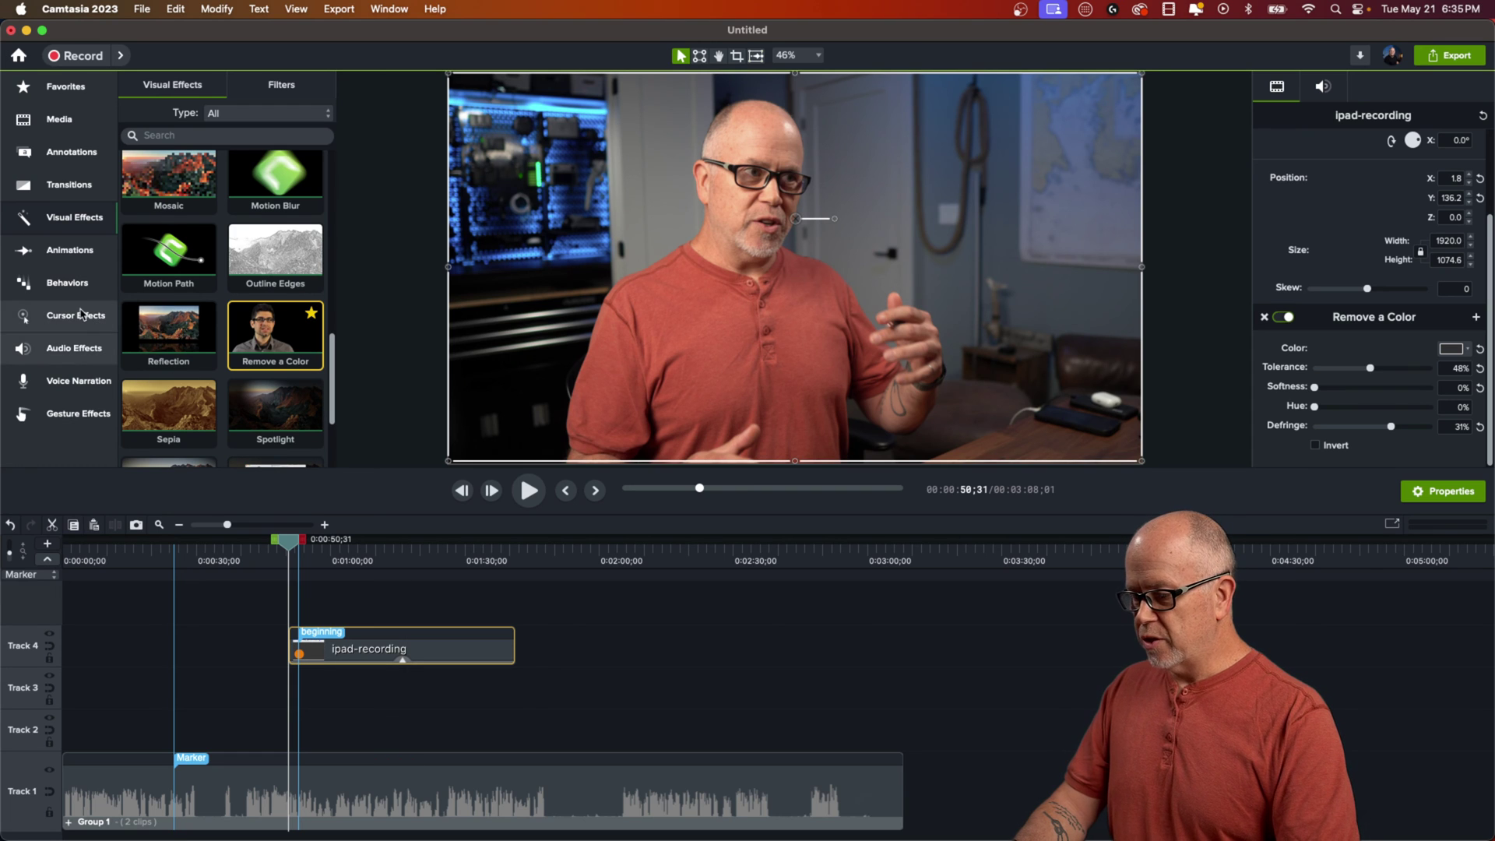
click(58, 153)
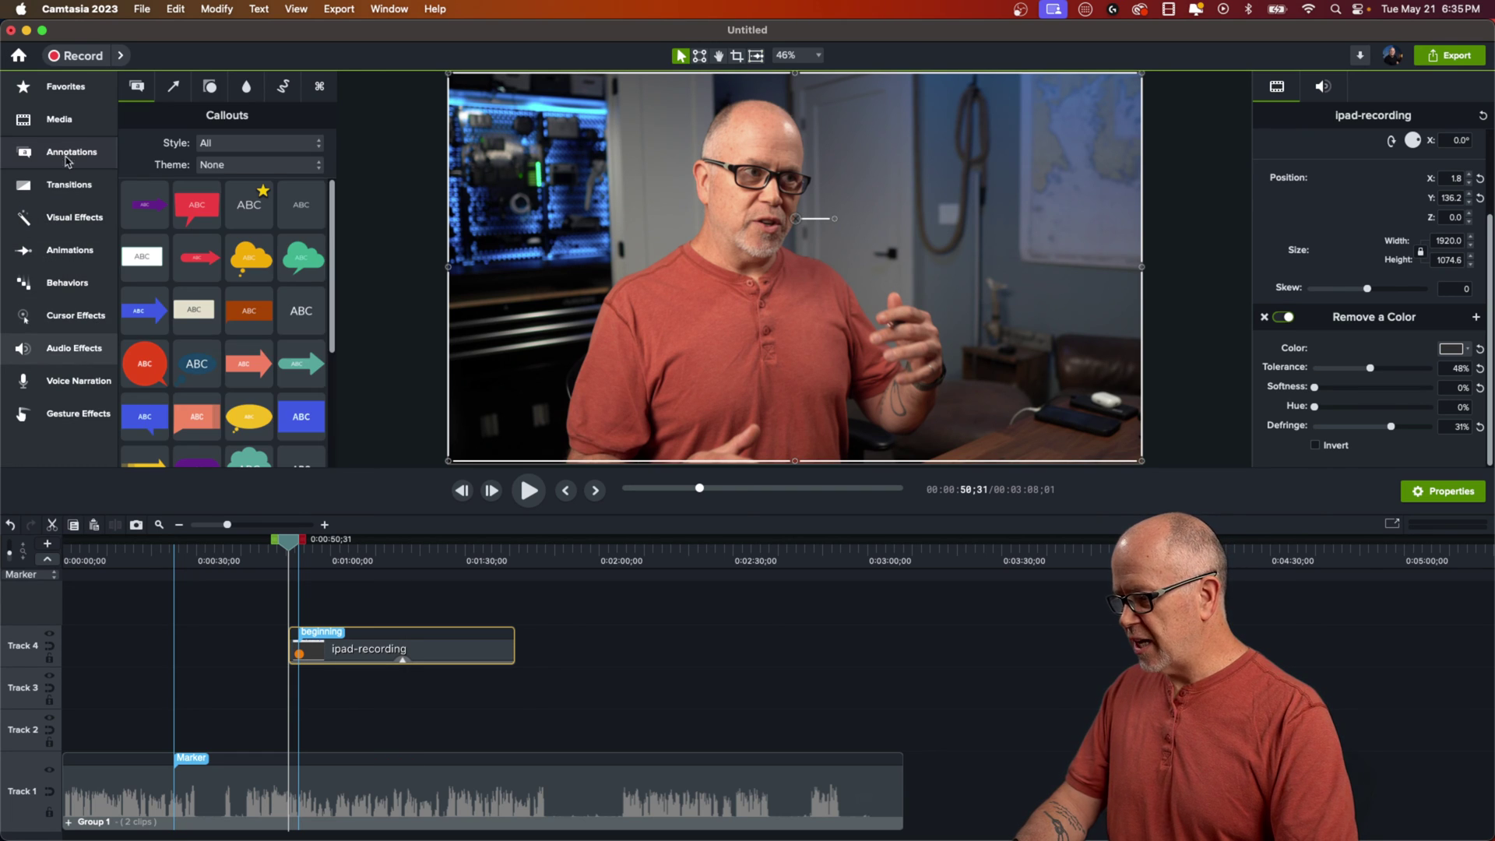
click(211, 87)
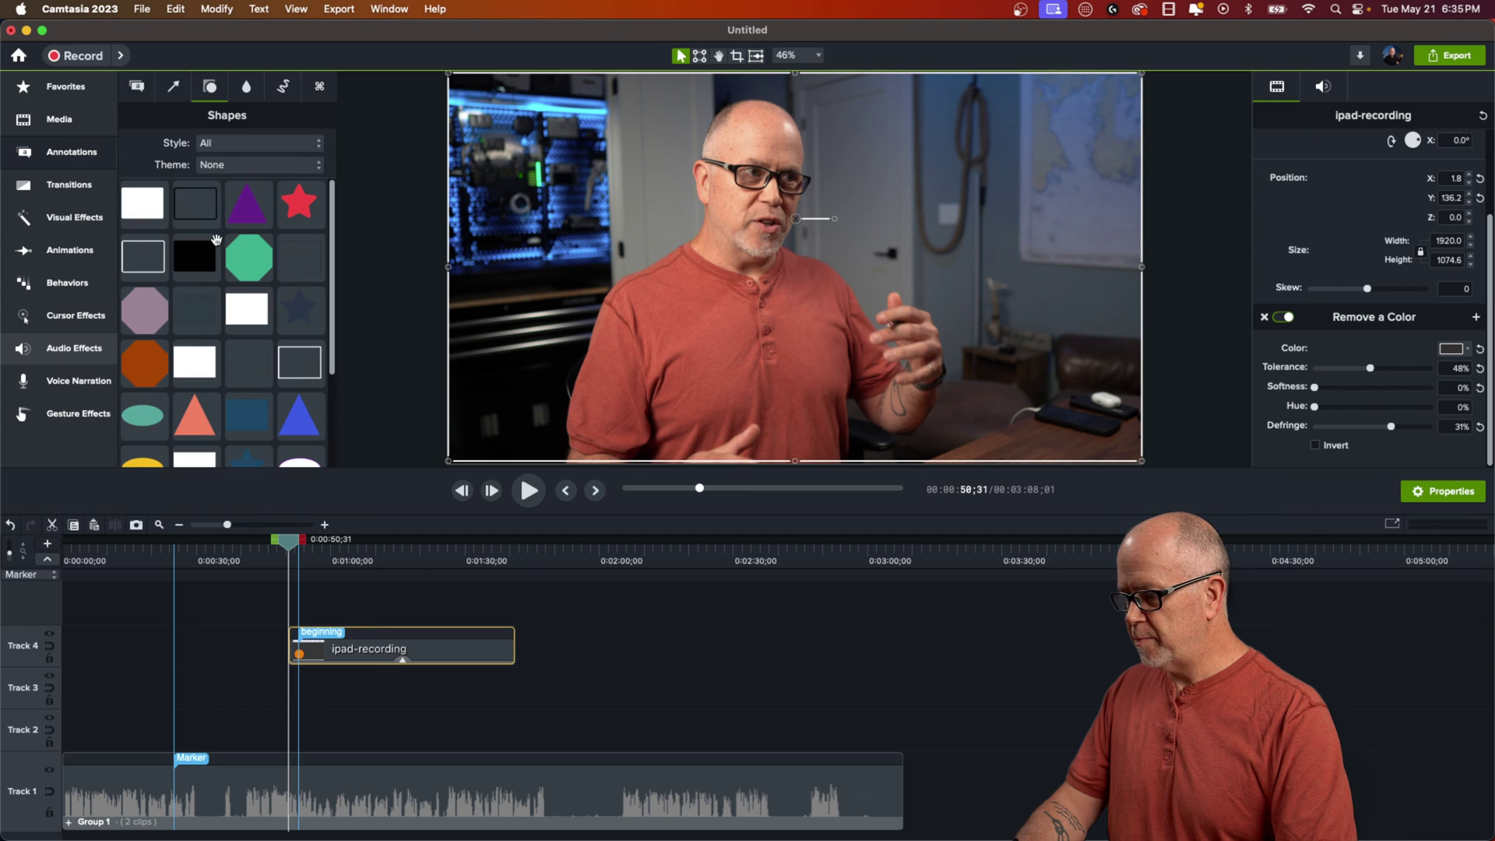
scroll(217, 254, down, 3)
drag(243, 440, 513, 759)
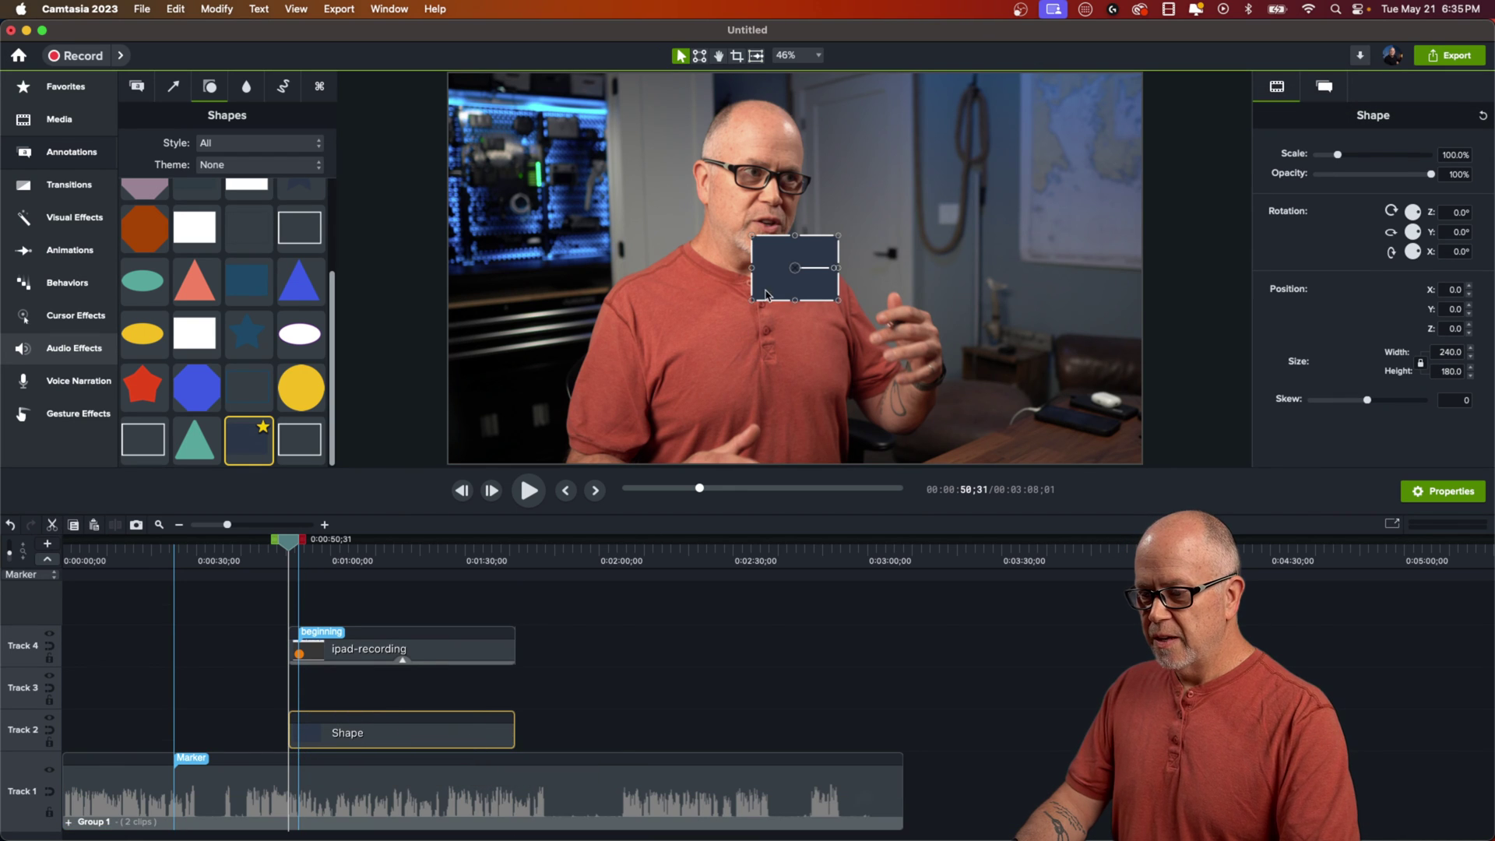
drag(797, 270, 1141, 461)
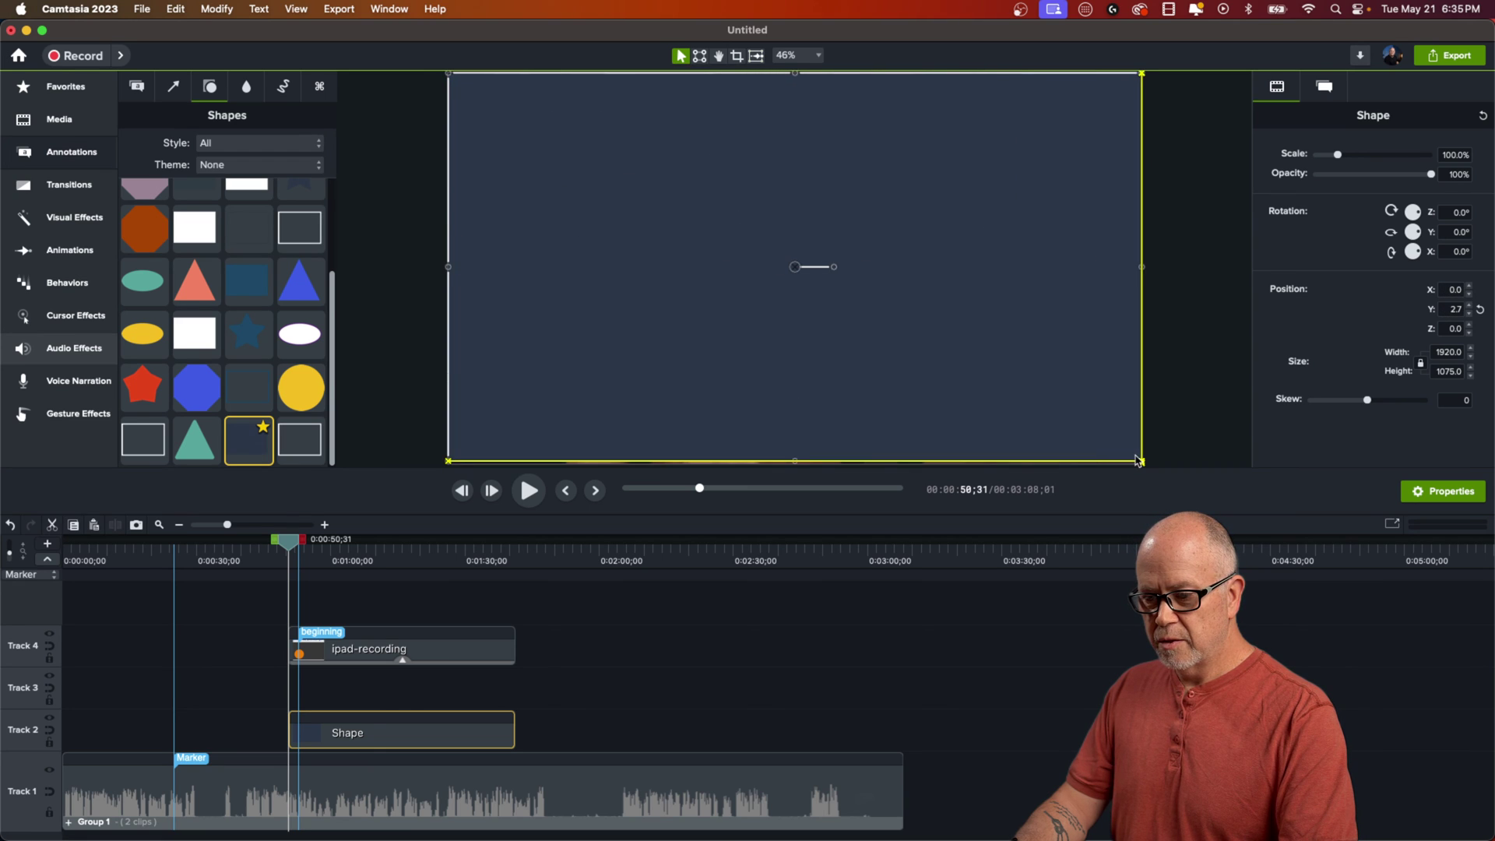
Fill the rectangle with Black from the colour chooser and set its fill opacity to 65%.
click(1324, 87)
click(1450, 212)
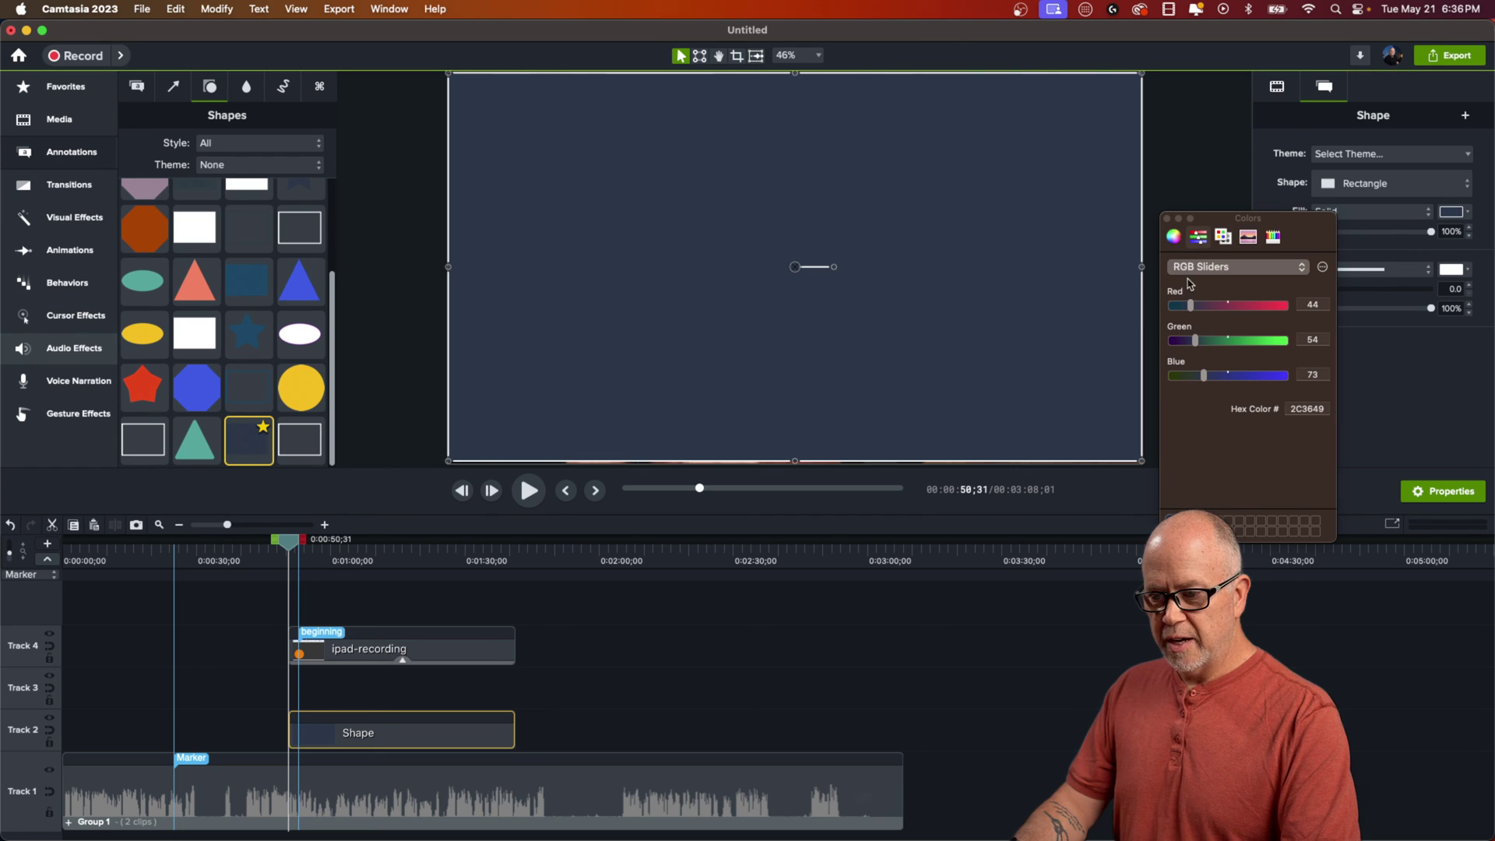
click(1174, 236)
click(1224, 238)
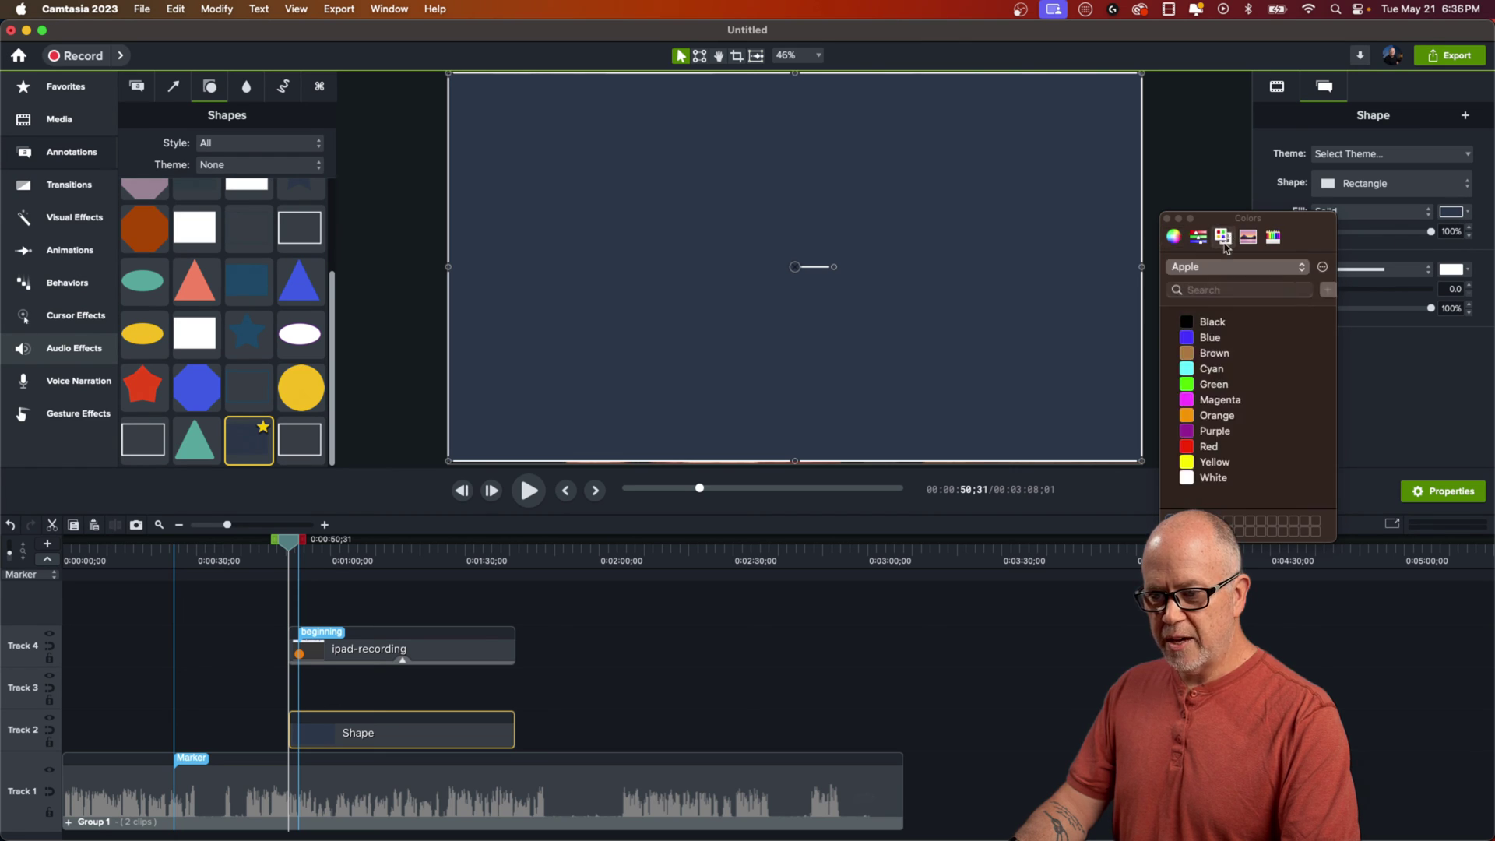
click(1215, 324)
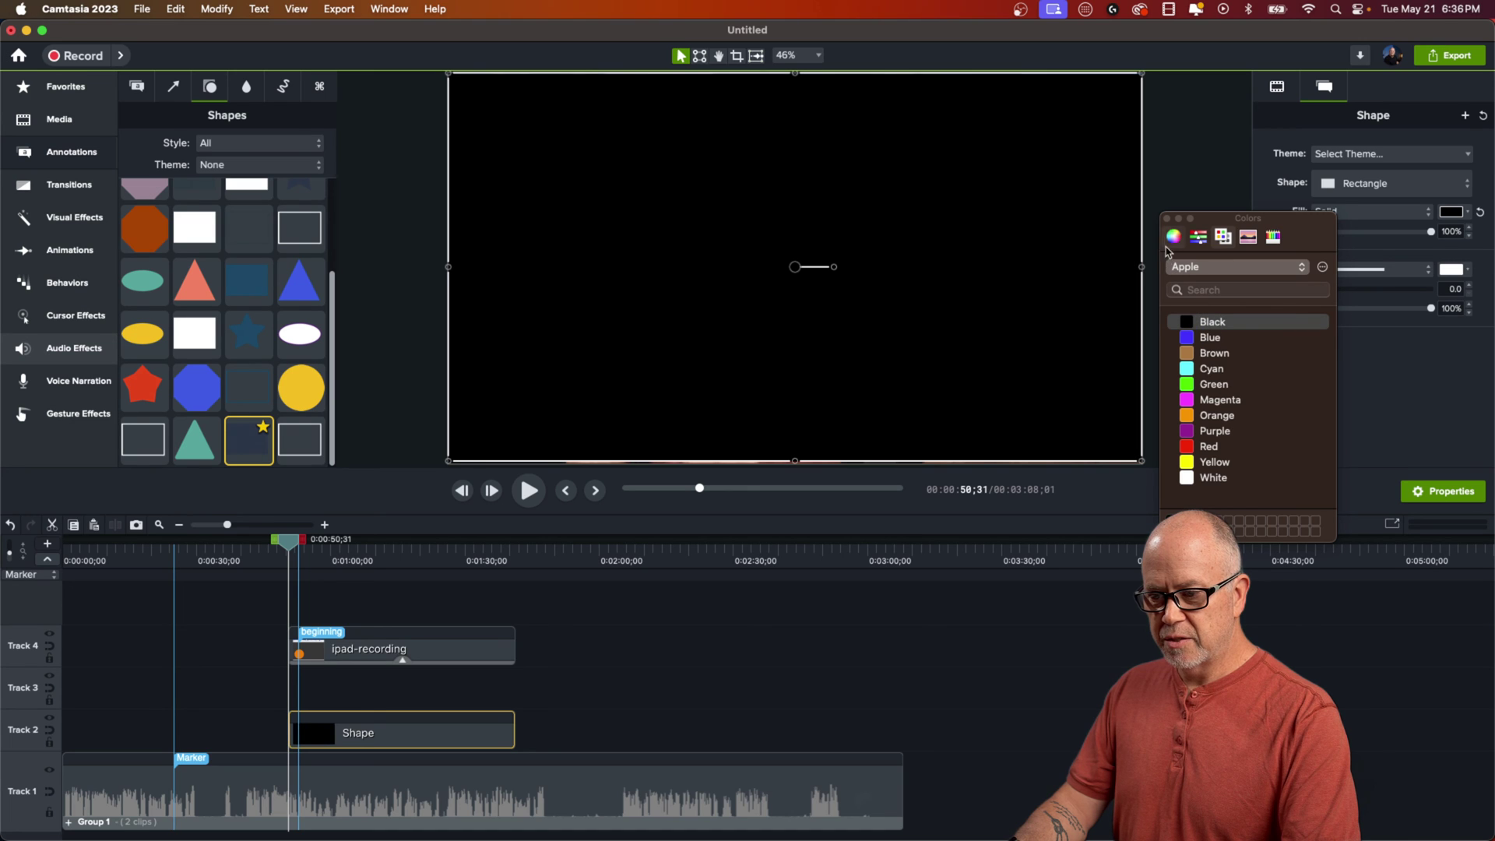
click(1166, 220)
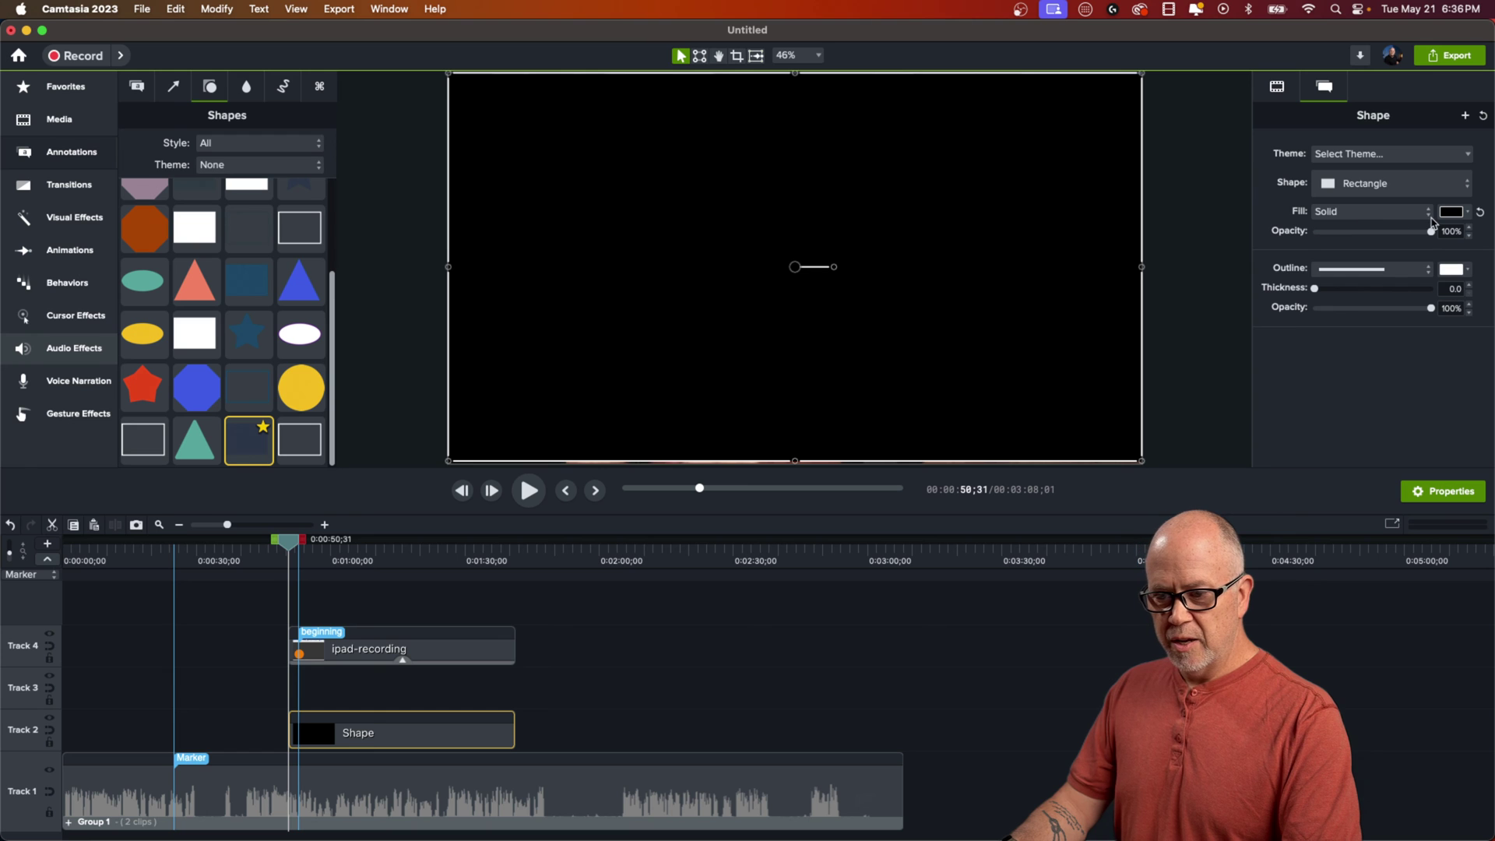
drag(1430, 232, 1412, 233)
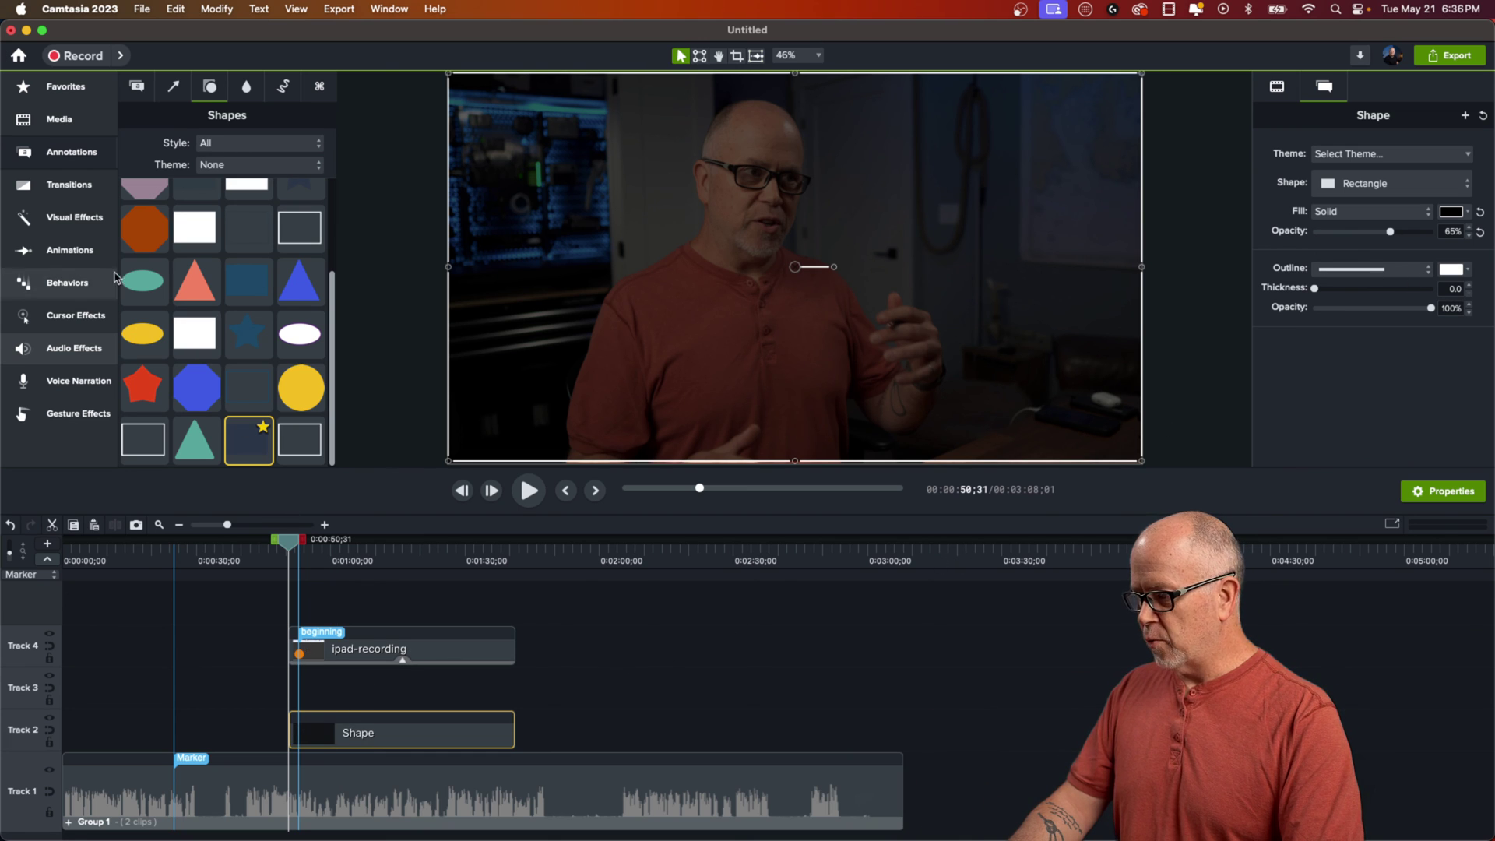
Apply the Fade transition from Favorites to the rectangle clip and preview it.
click(67, 90)
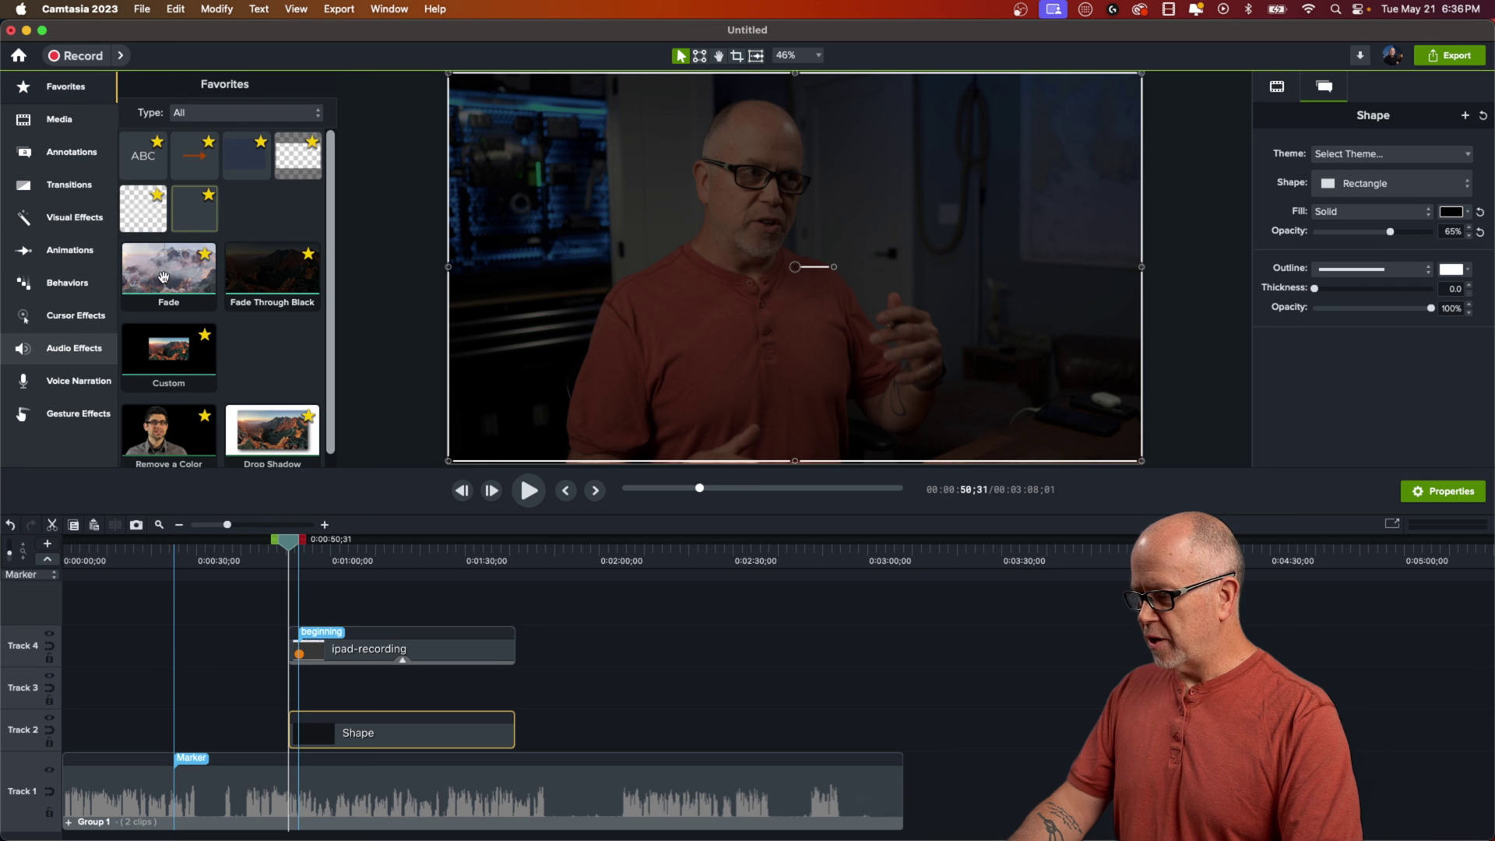
drag(162, 272, 375, 738)
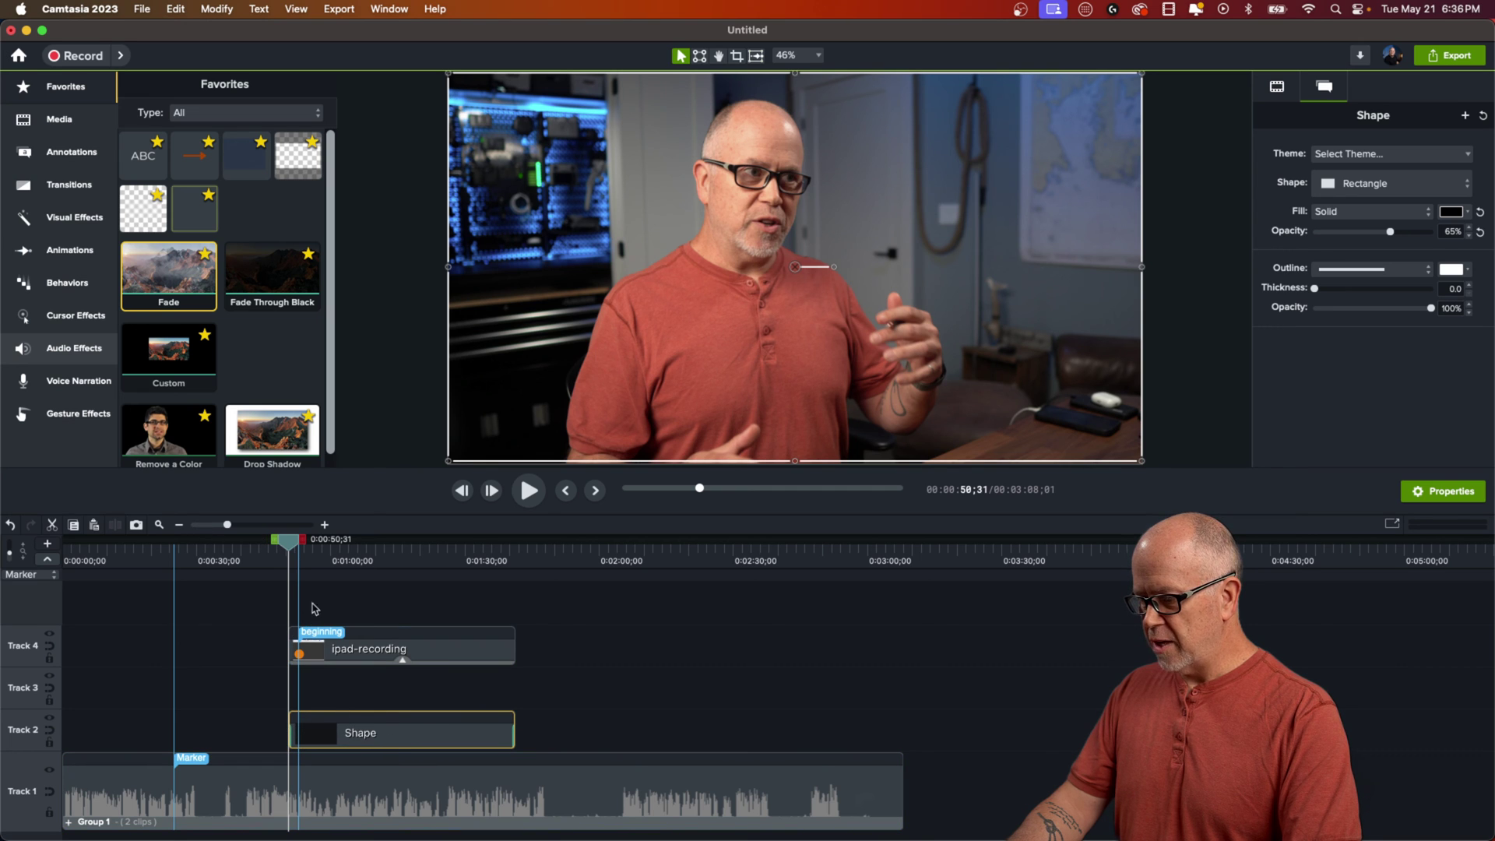
key(space)
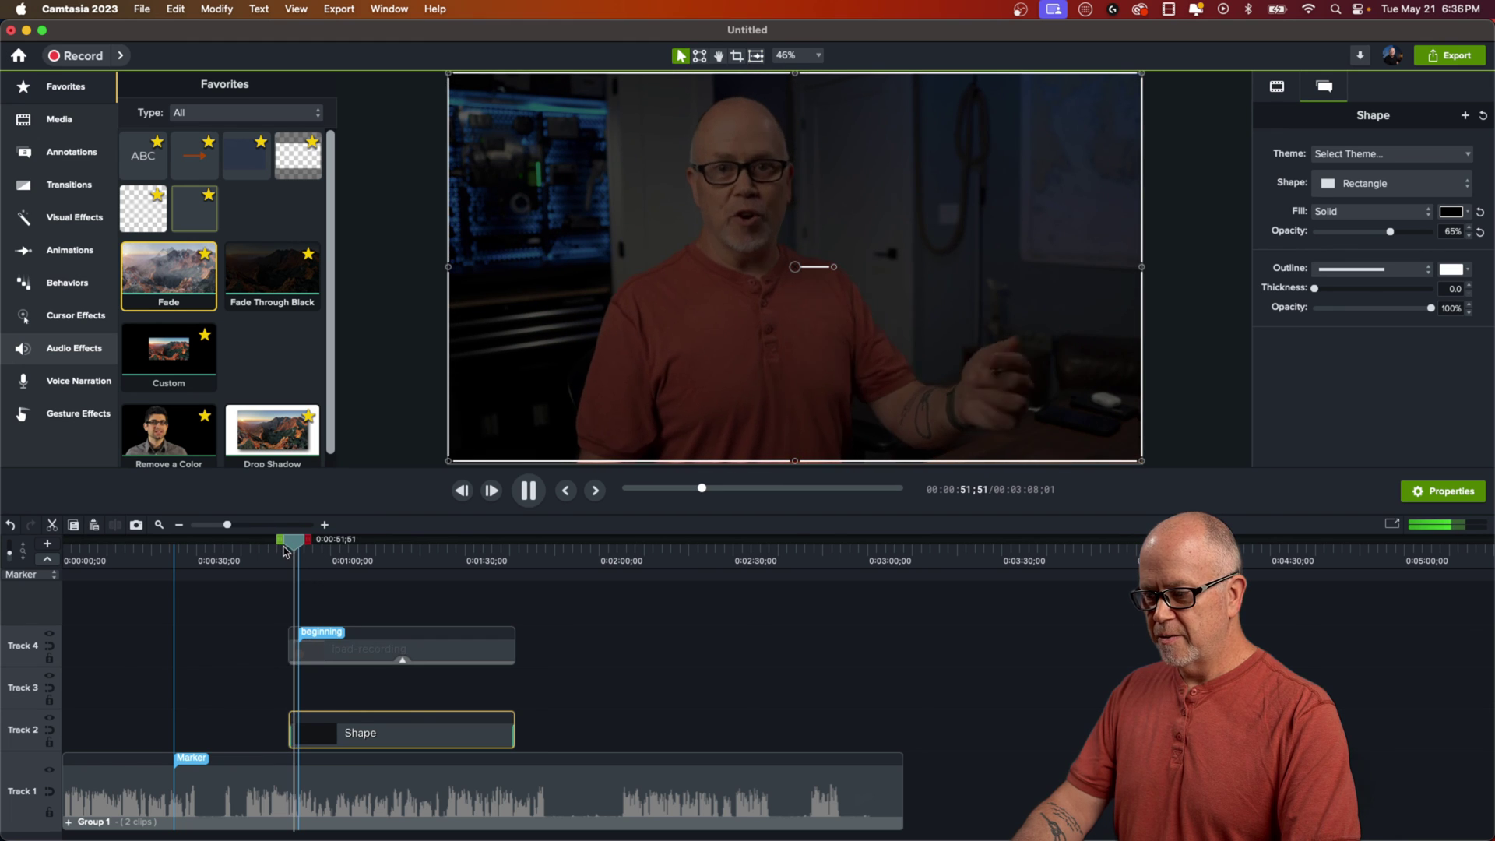
key(space)
Trim the rectangle clip to start at the playhead at 0:00:53;34 and play it back.
drag(228, 525, 244, 524)
drag(425, 553, 434, 555)
key(space)
key(space)
drag(462, 547, 458, 547)
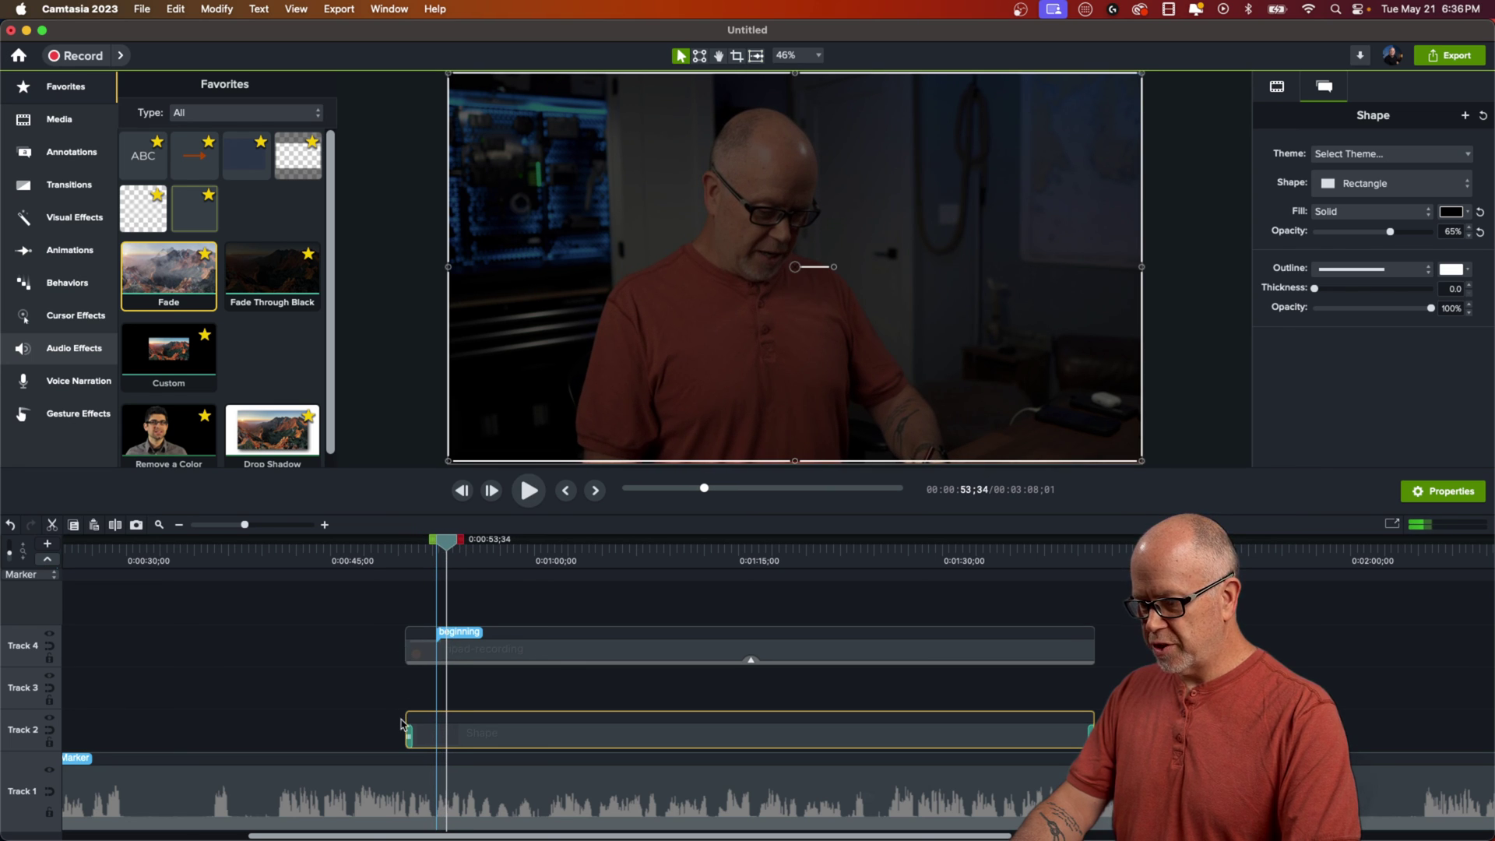
drag(405, 732, 447, 736)
key(space)
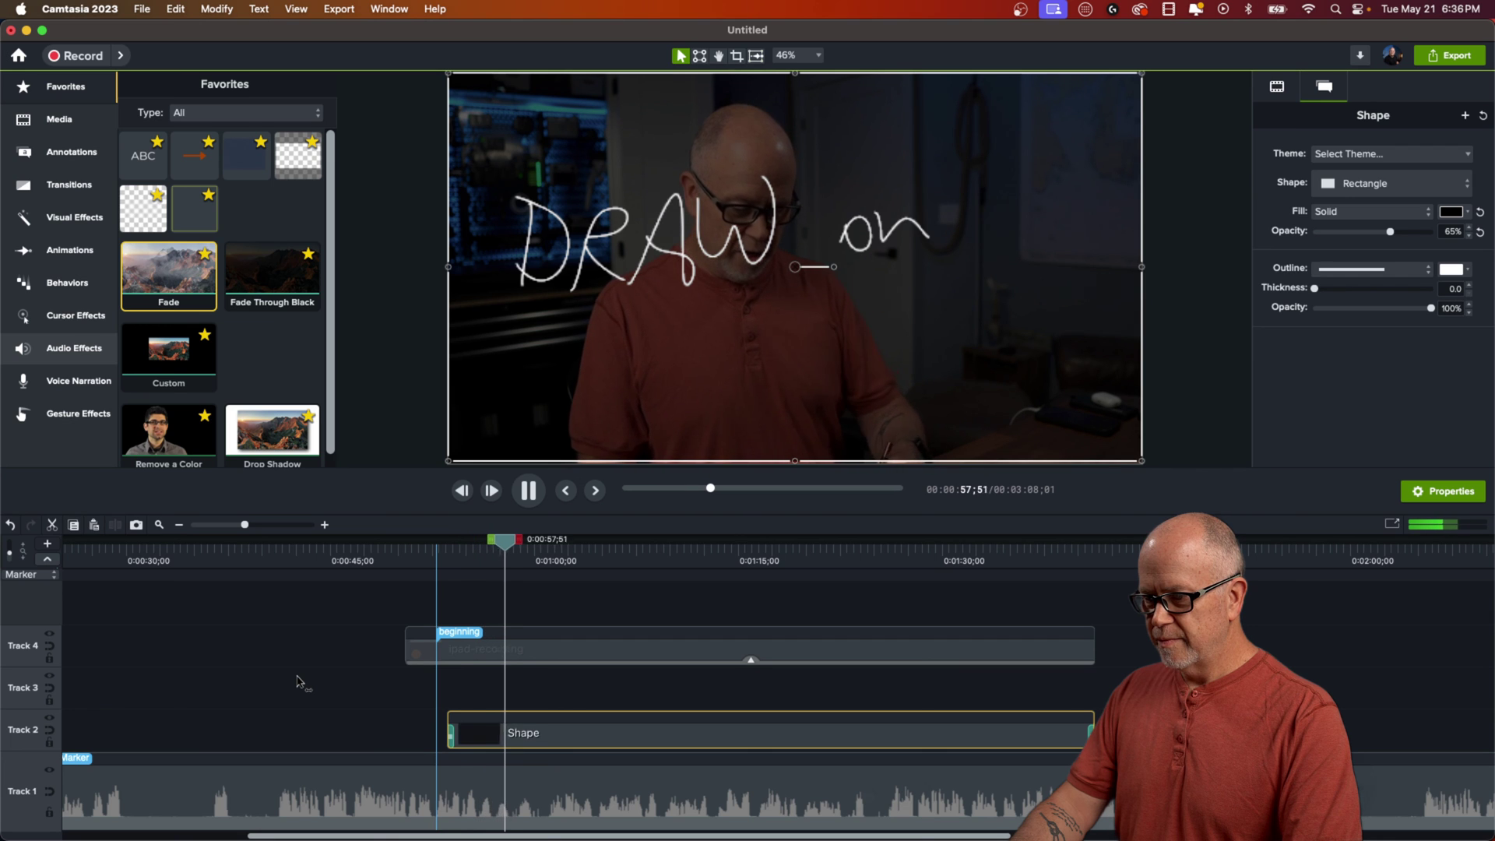
key(space)
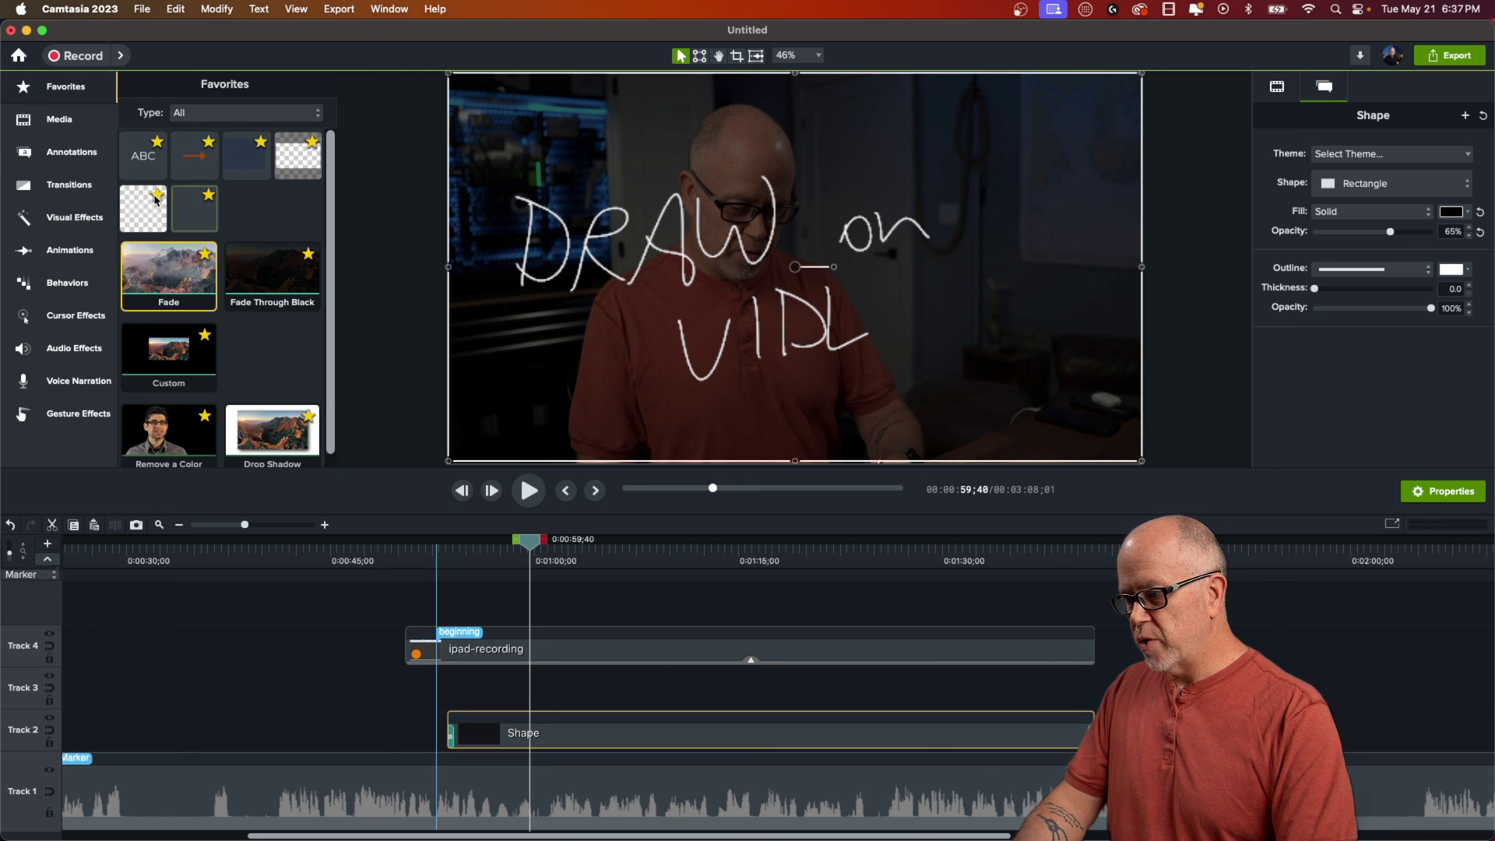
Add a Blur annotation on a new track with Favorites transitions at its start and end.
click(73, 154)
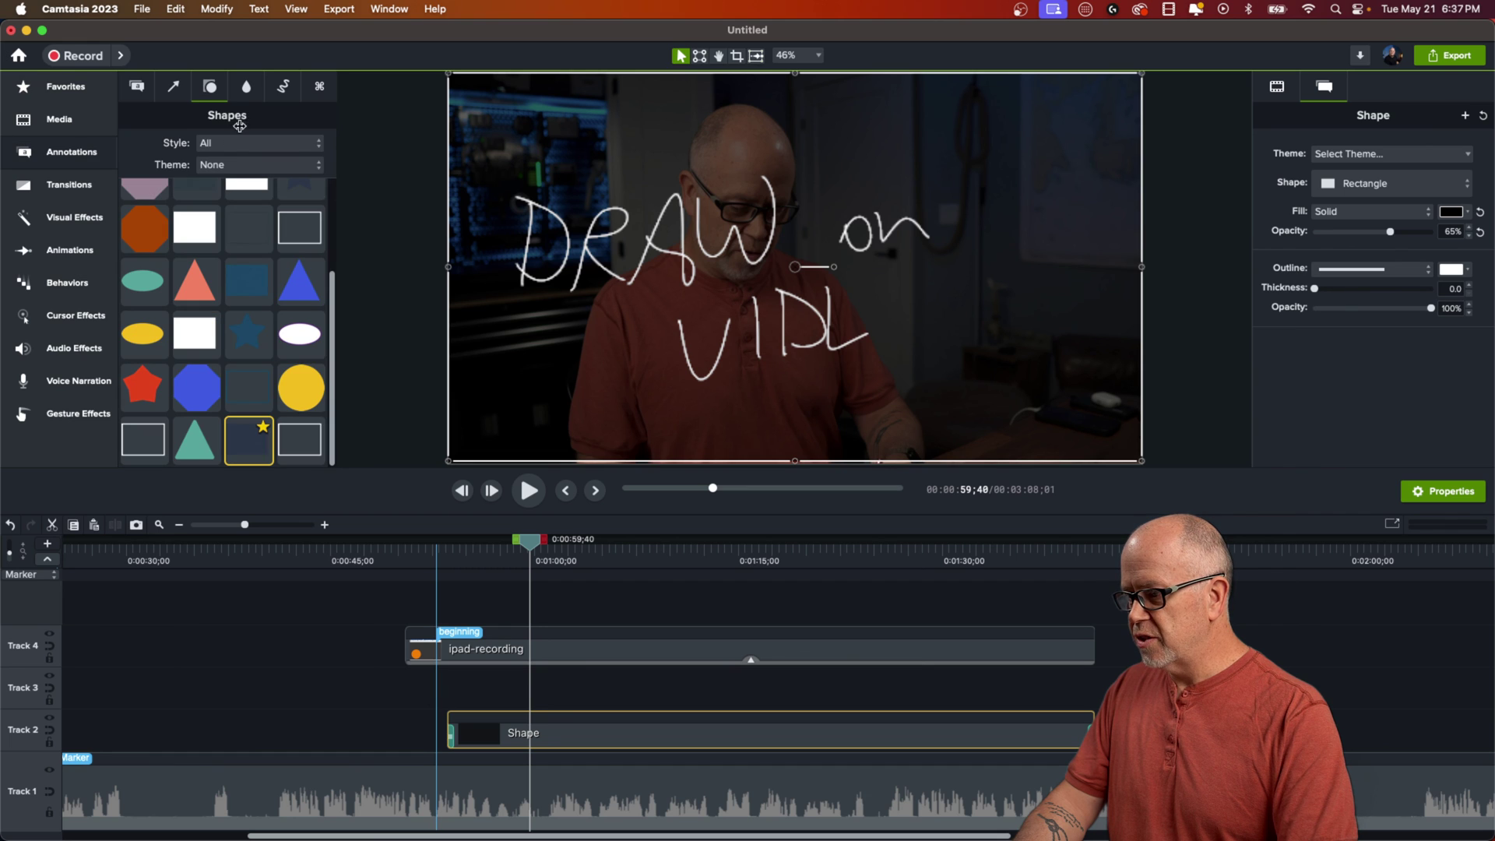
click(249, 87)
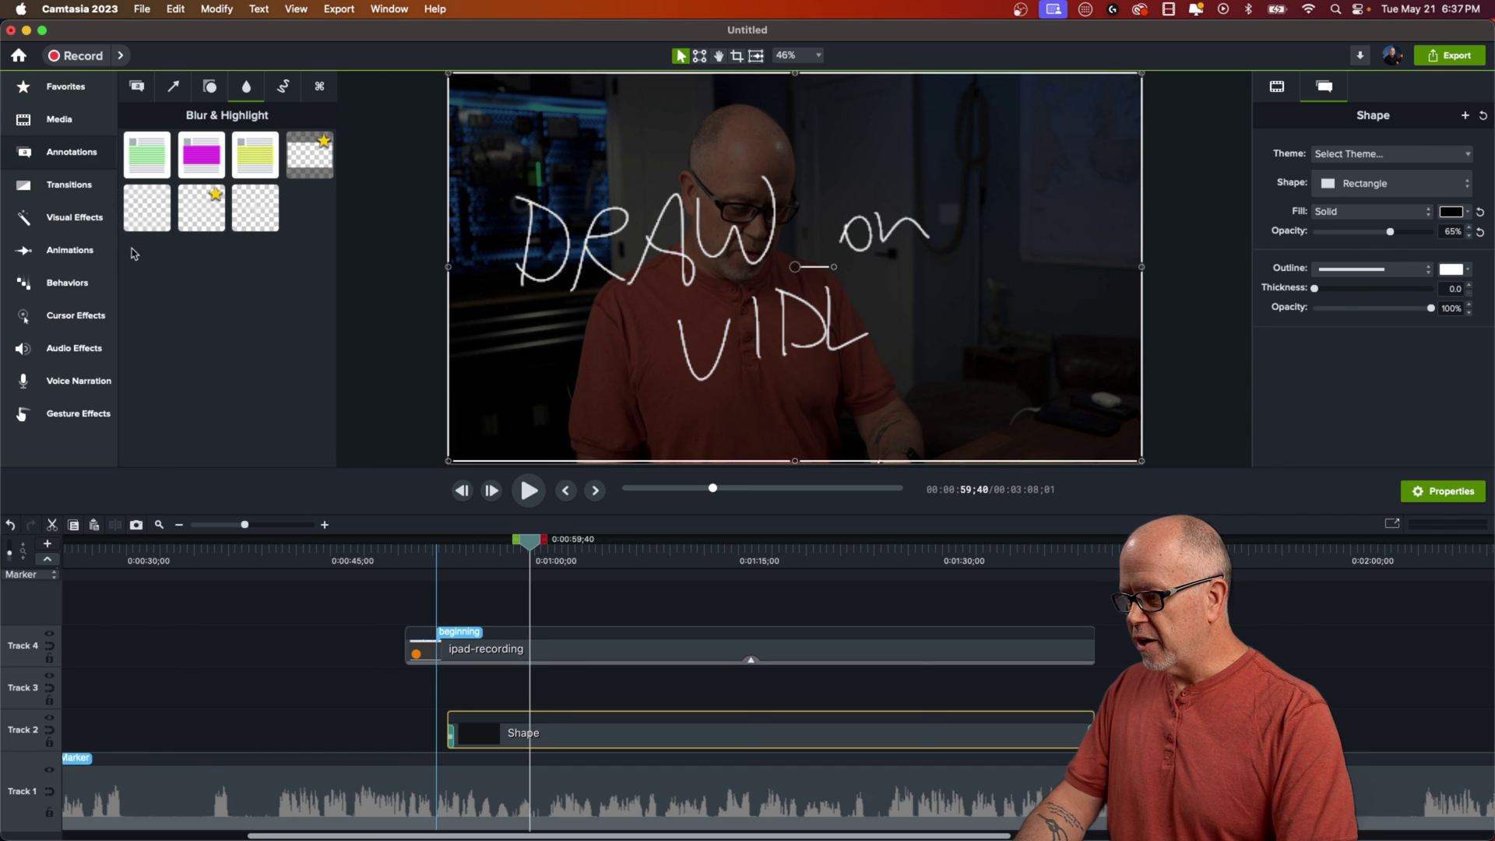
drag(198, 216, 1097, 738)
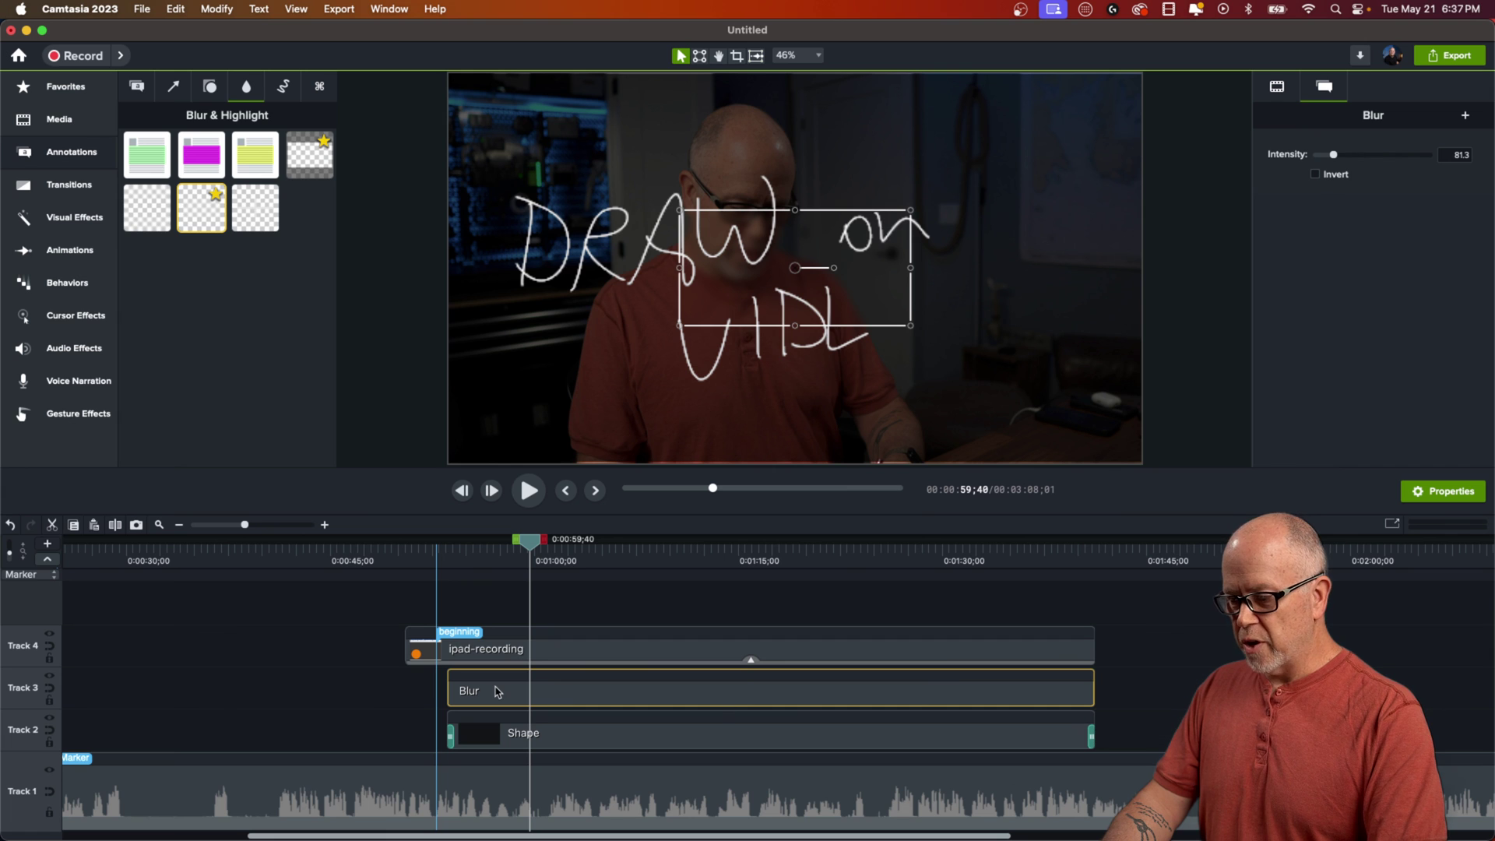
click(65, 90)
drag(273, 432, 637, 688)
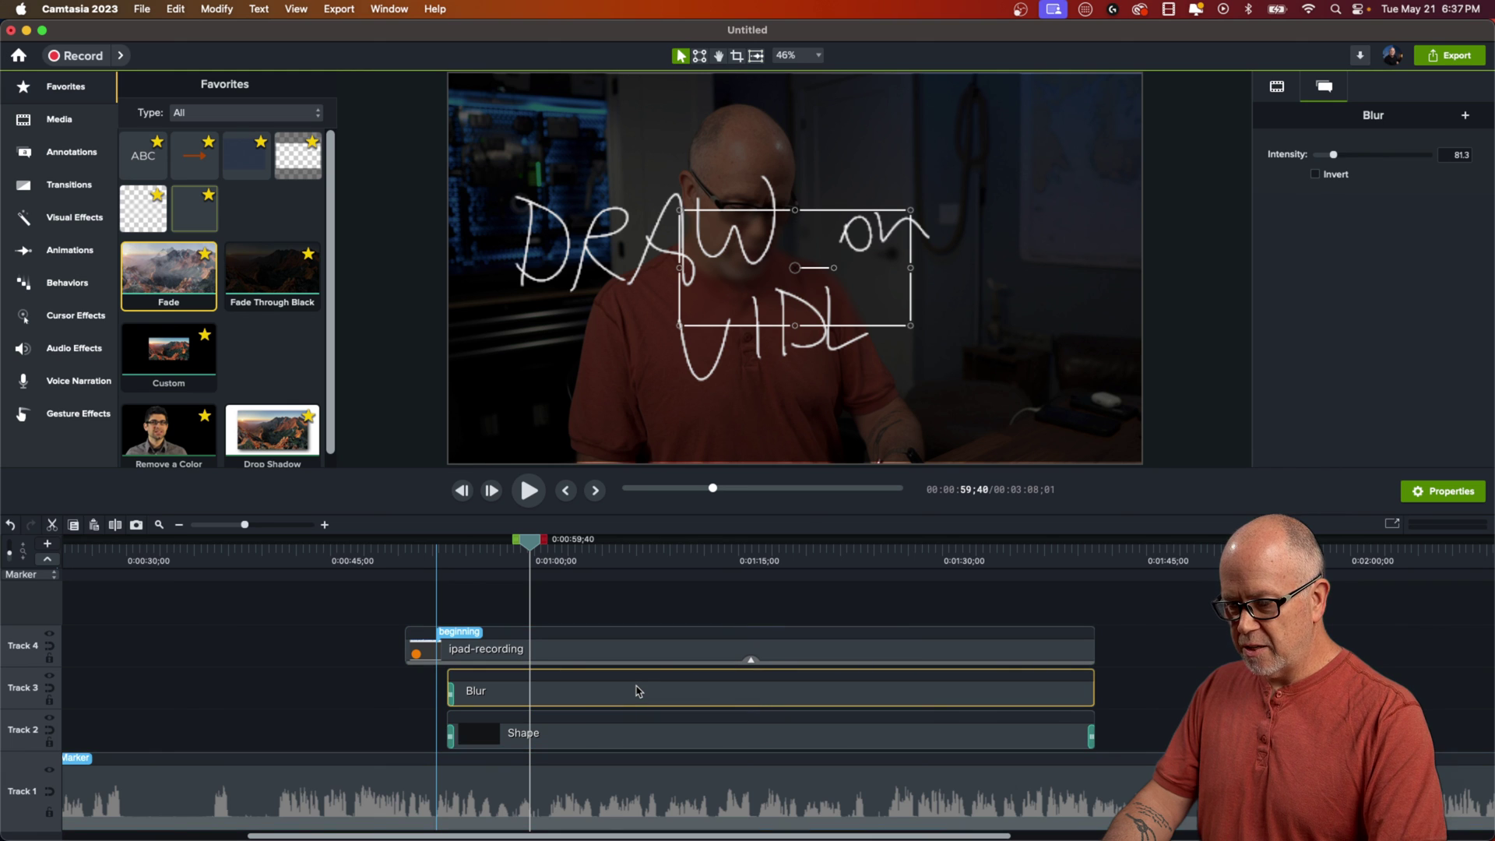
drag(134, 219, 1080, 698)
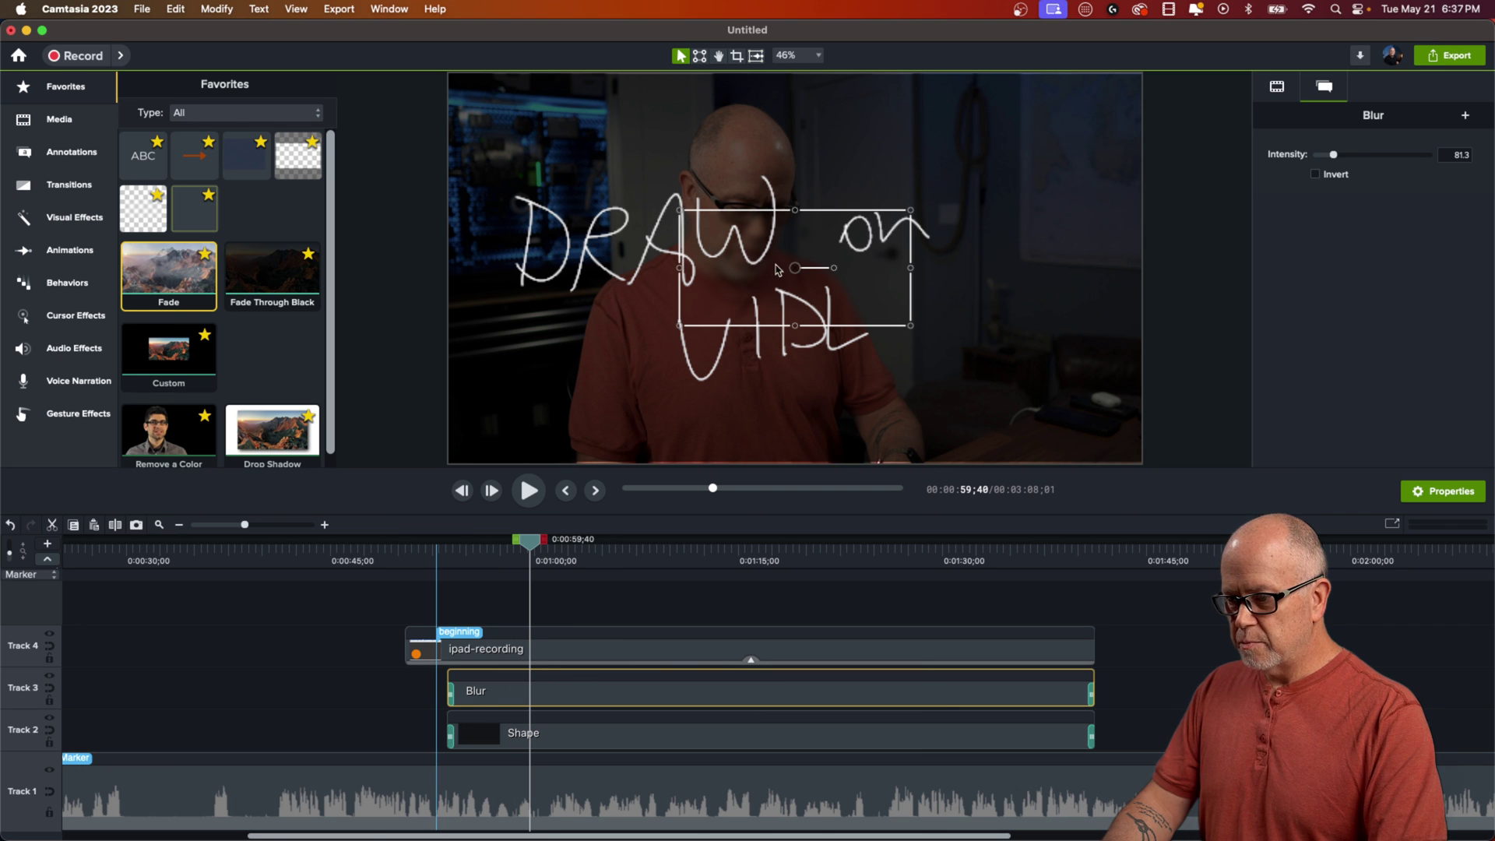
Stretch the blur box over the whole canvas and set its intensity to 61.1.
drag(794, 269, 564, 130)
drag(680, 188, 1141, 460)
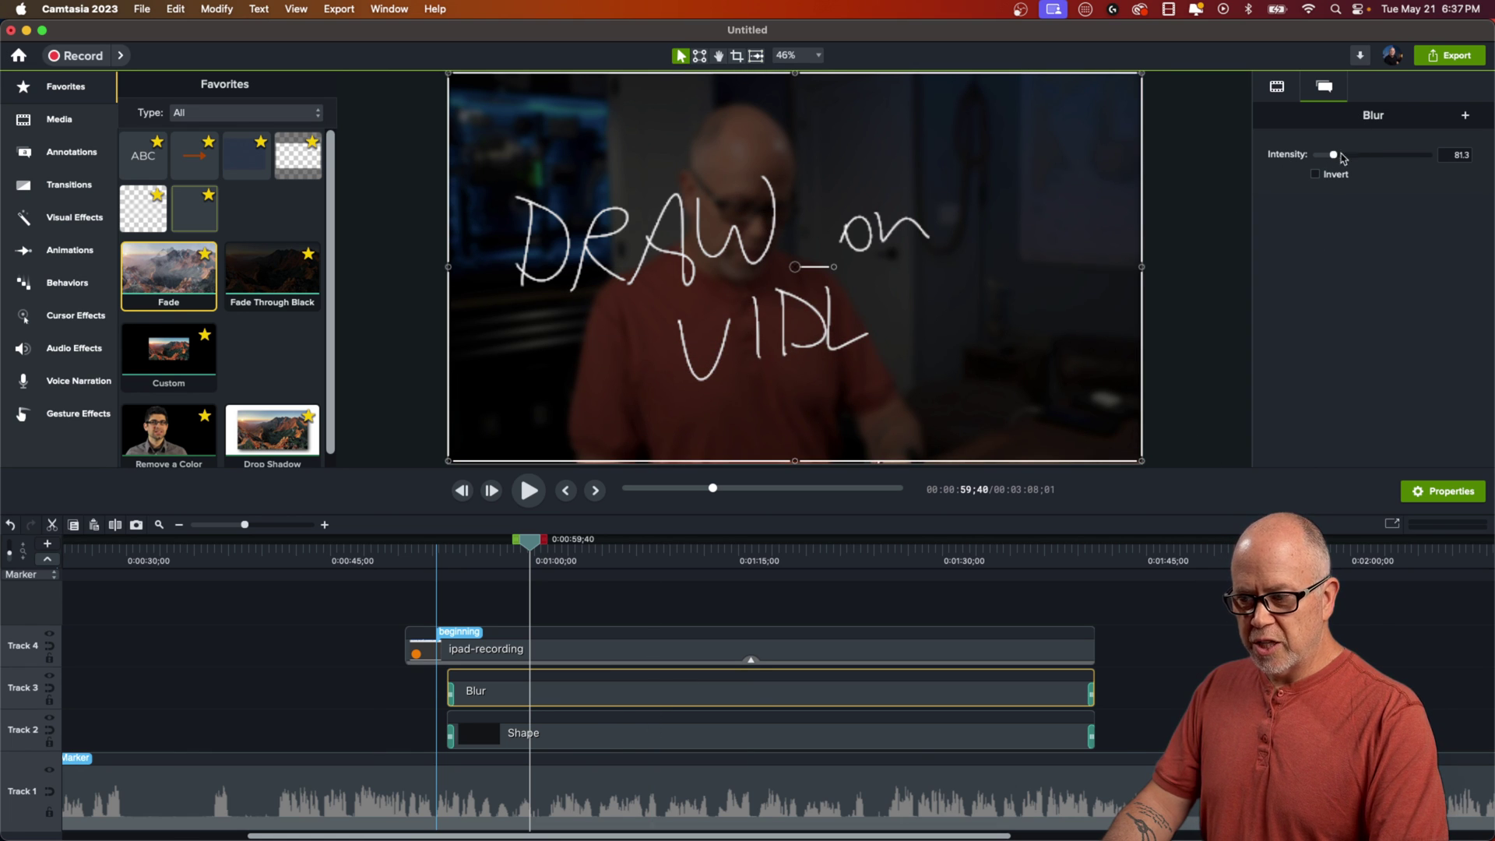
mouse_move(1349, 159)
mouse_down()
mouse_move(1486, 173)
mouse_move(1330, 173)
mouse_up()
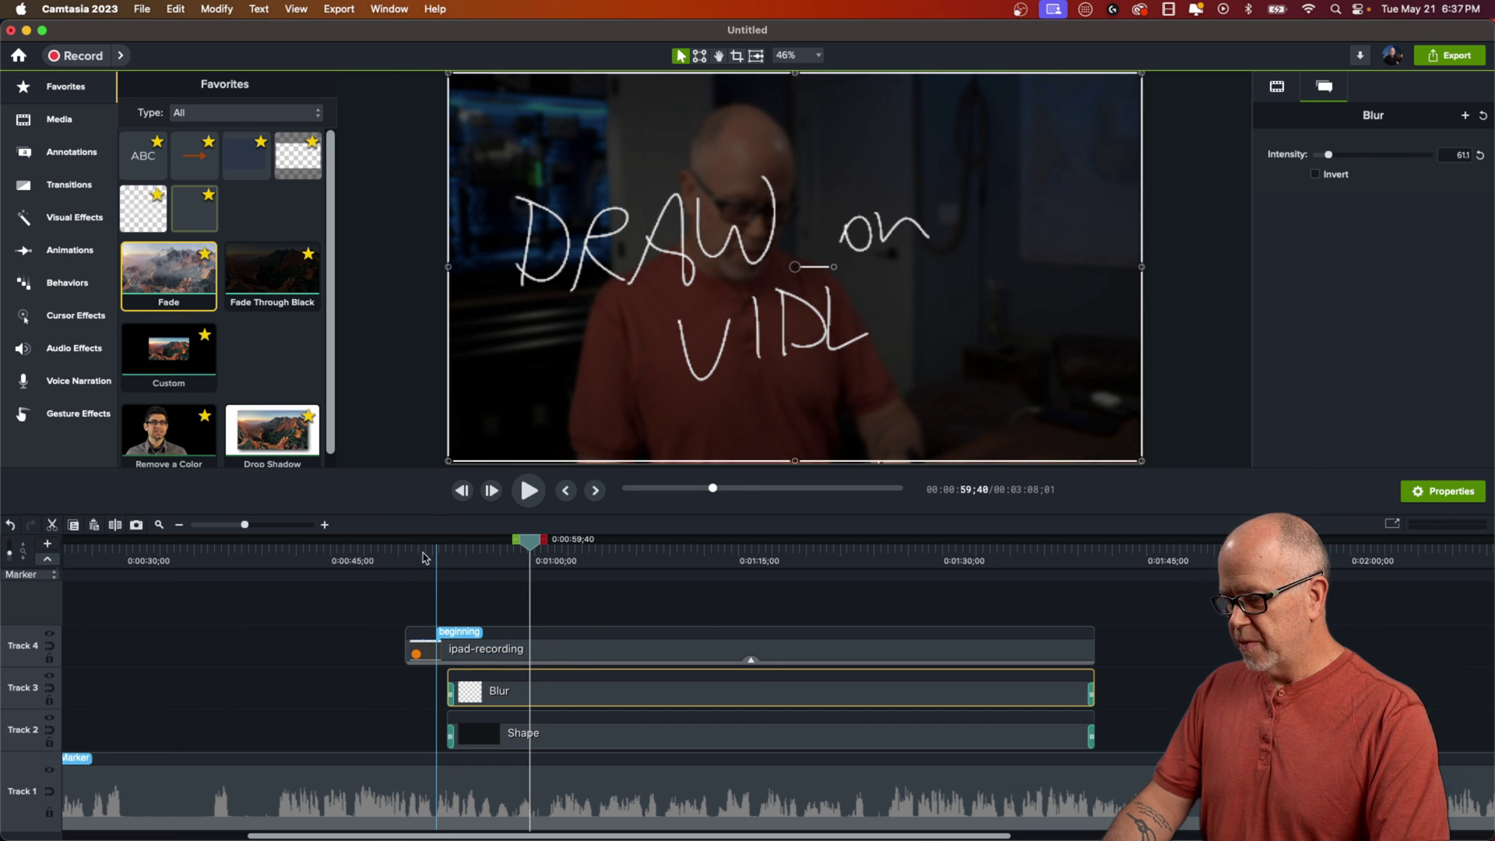
click(424, 556)
key(space)
click(389, 610)
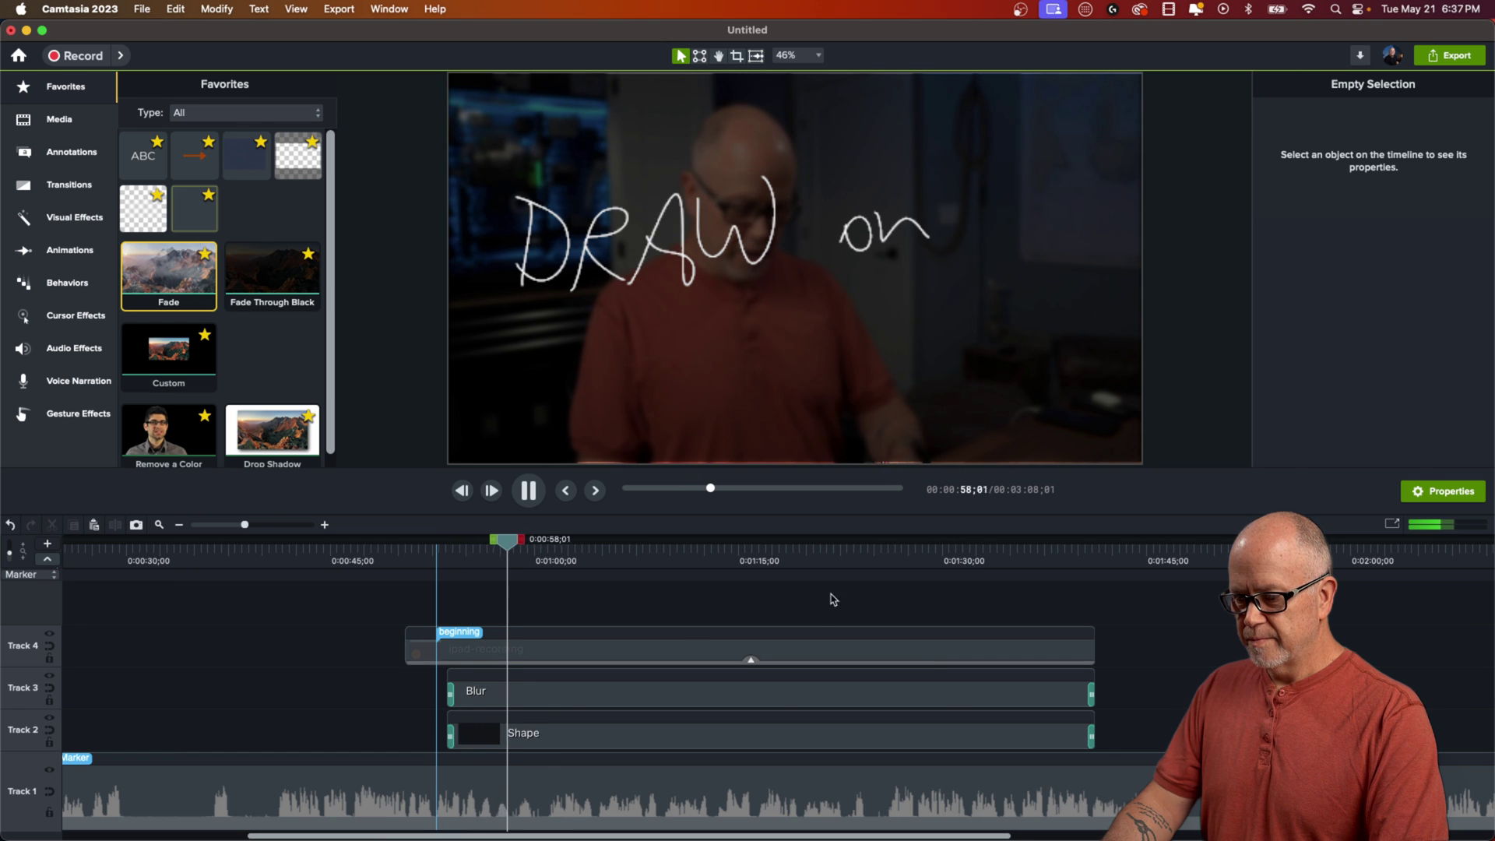
click(891, 554)
key(space)
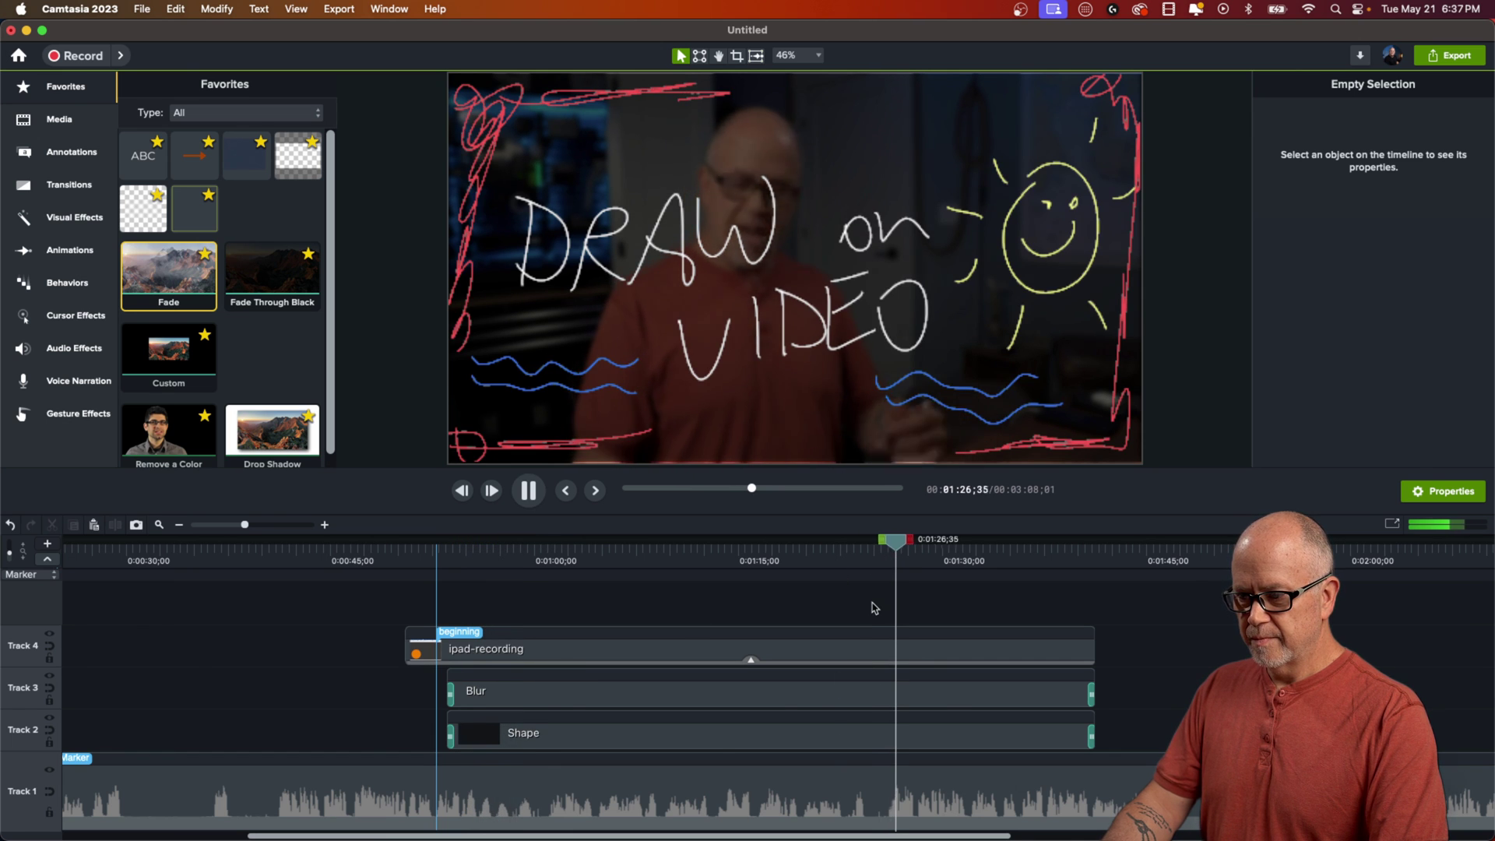
key(space)
click(804, 562)
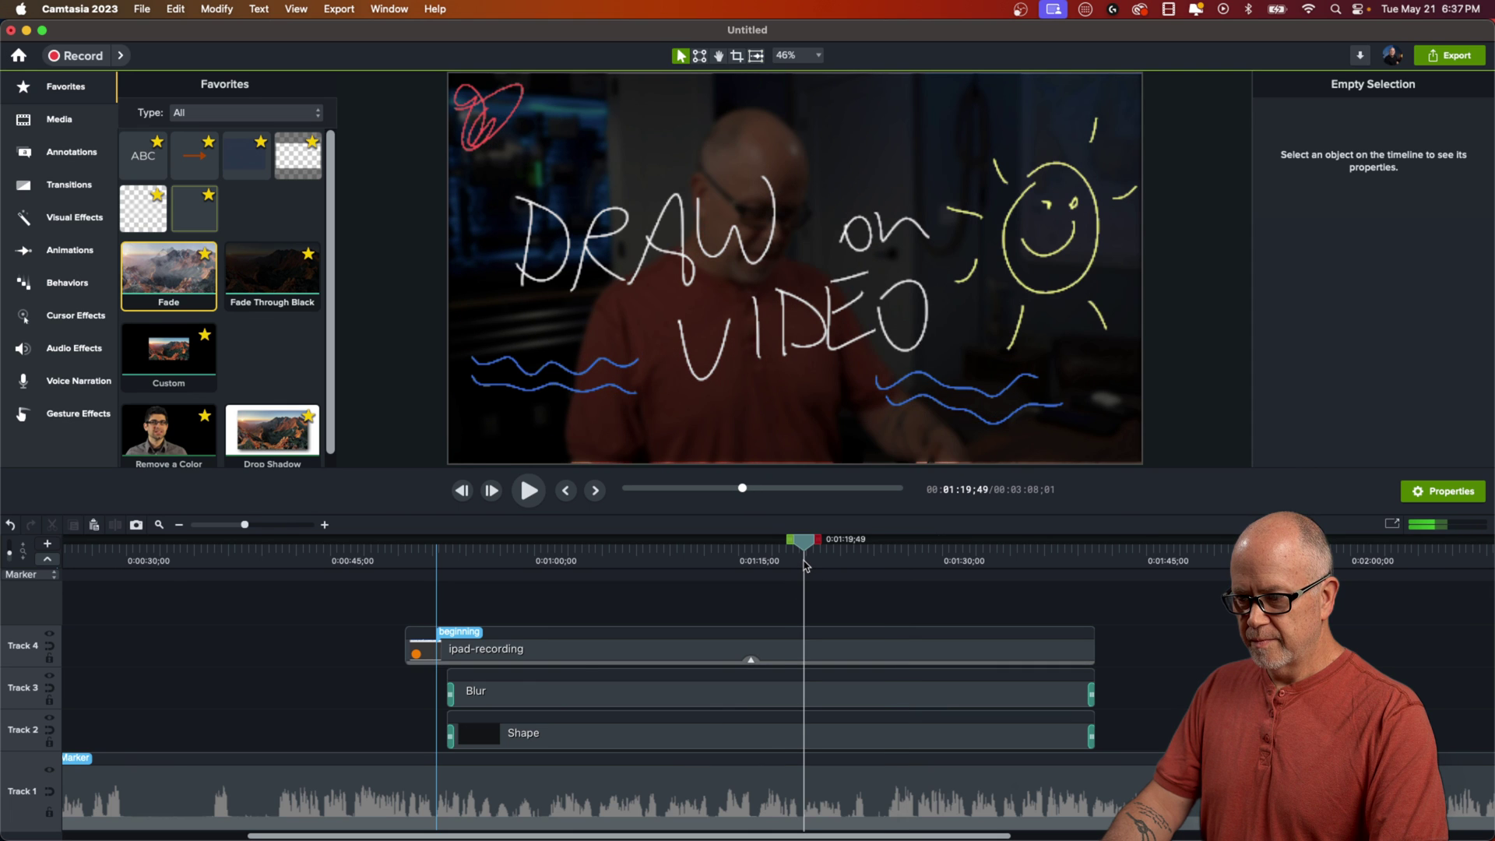
key(space)
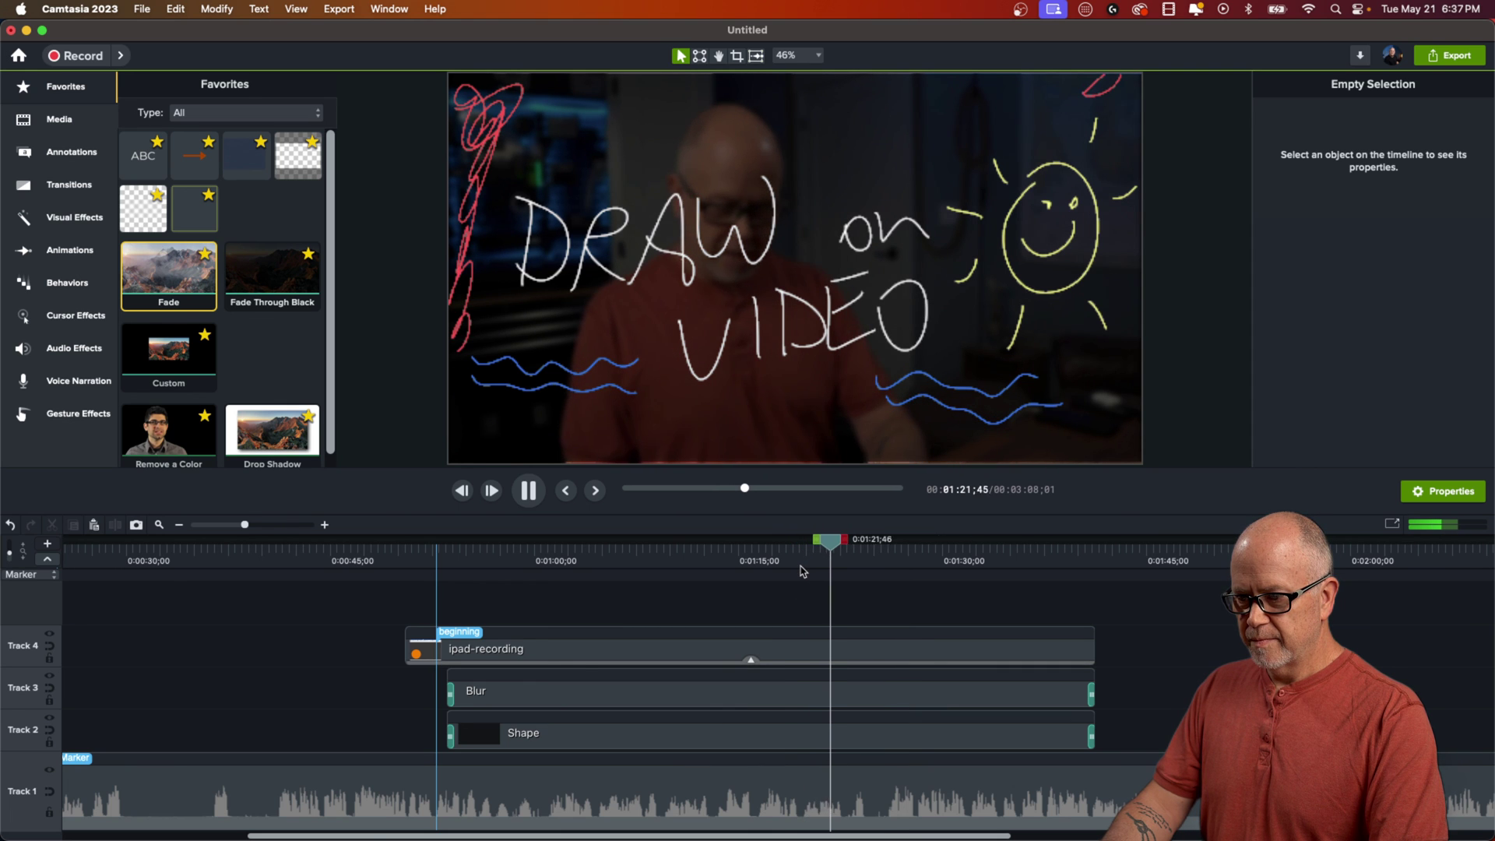
key(space)
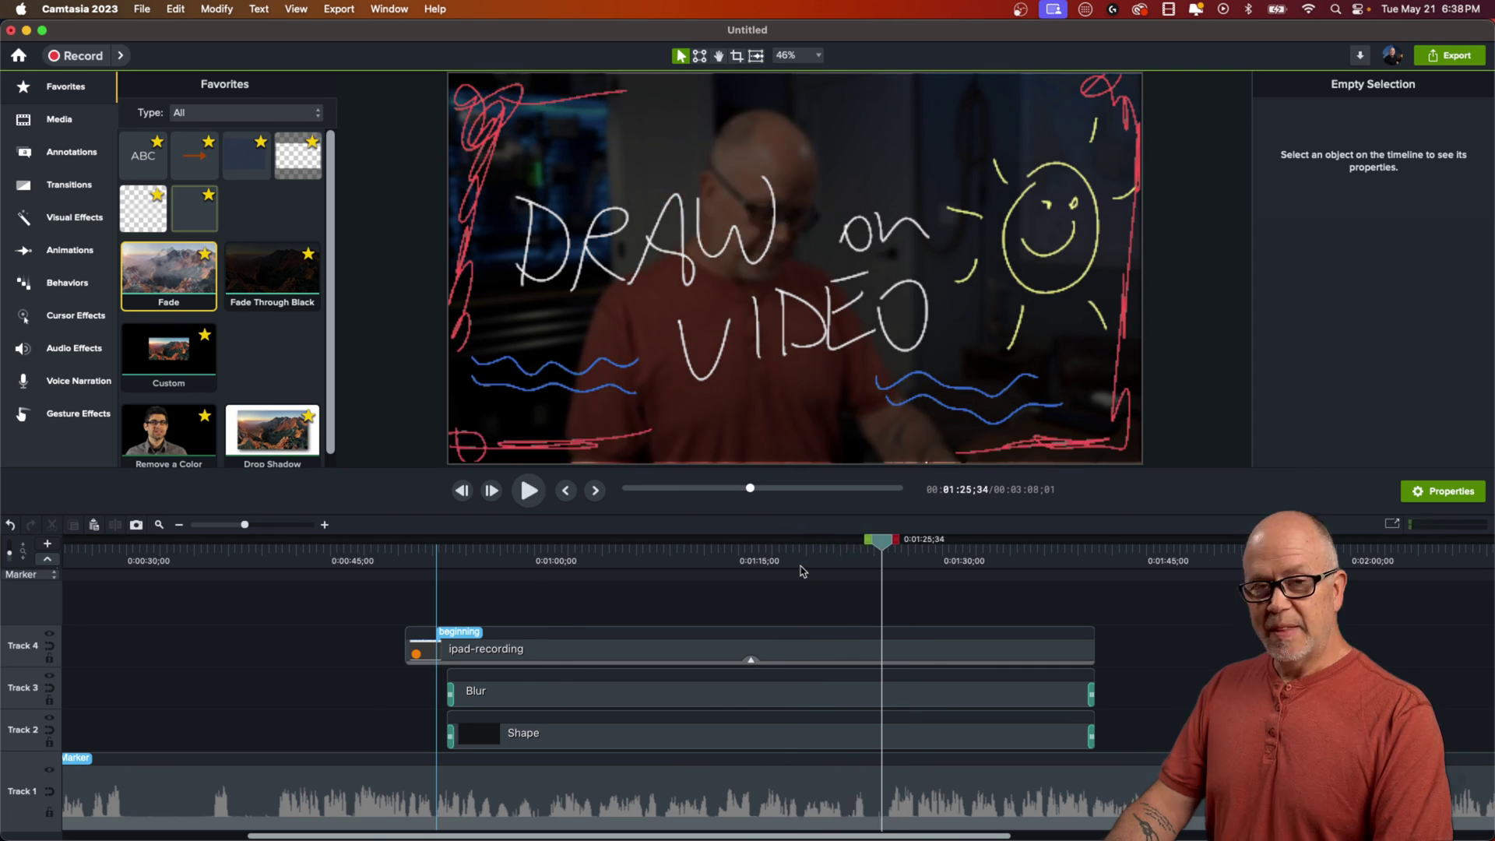